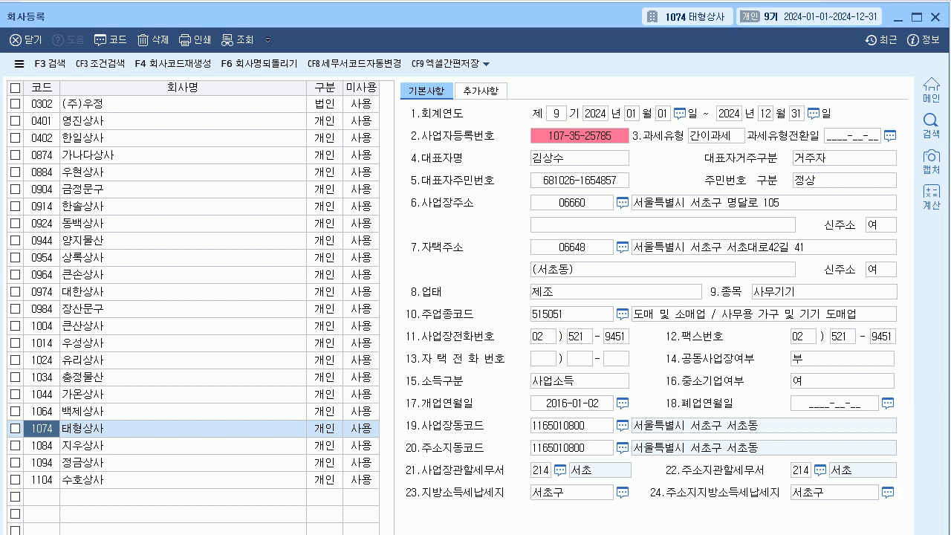
# - Change the company's taxation type (과세유형) to 일반과세 and dismiss the notice about the conversion date
pyautogui.click(579, 136)
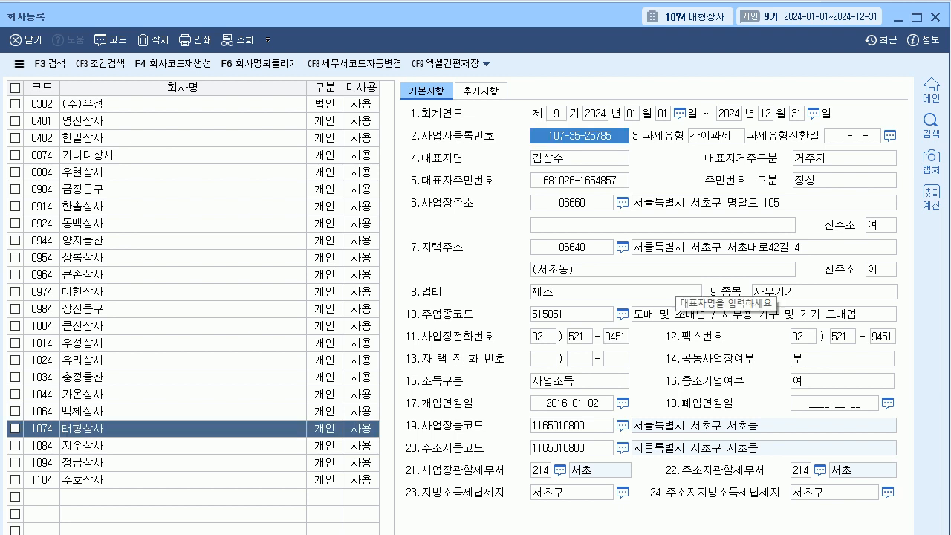
pyautogui.press('Return')
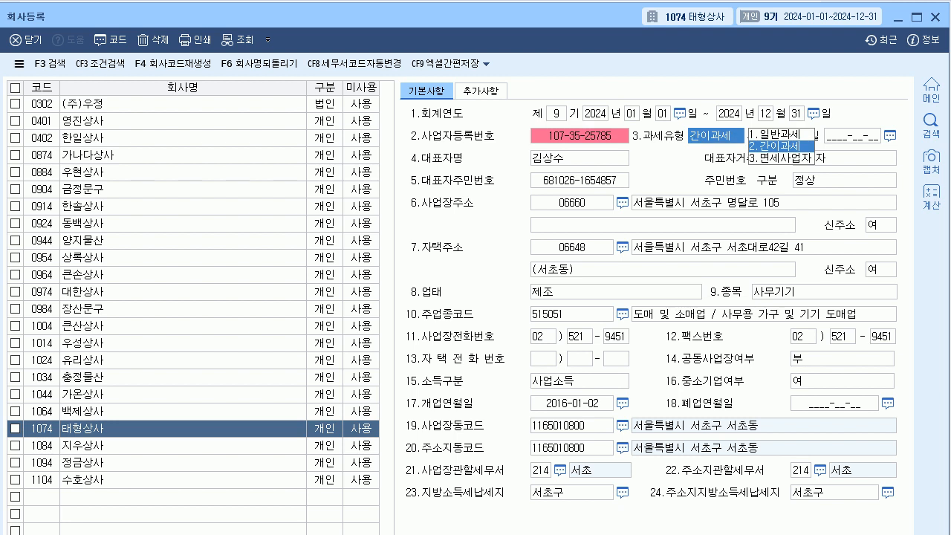
pyautogui.press('Up')
pyautogui.press('Return')
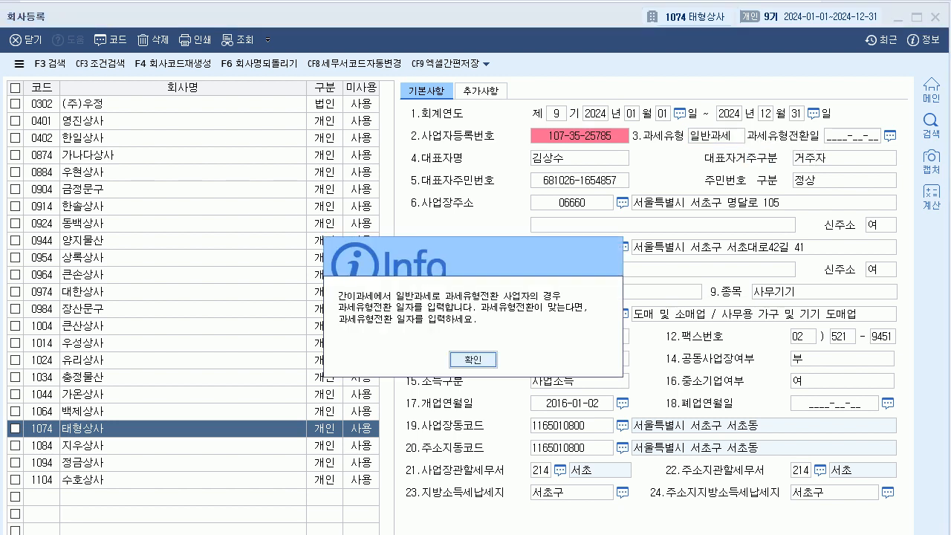
pyautogui.press('Return')
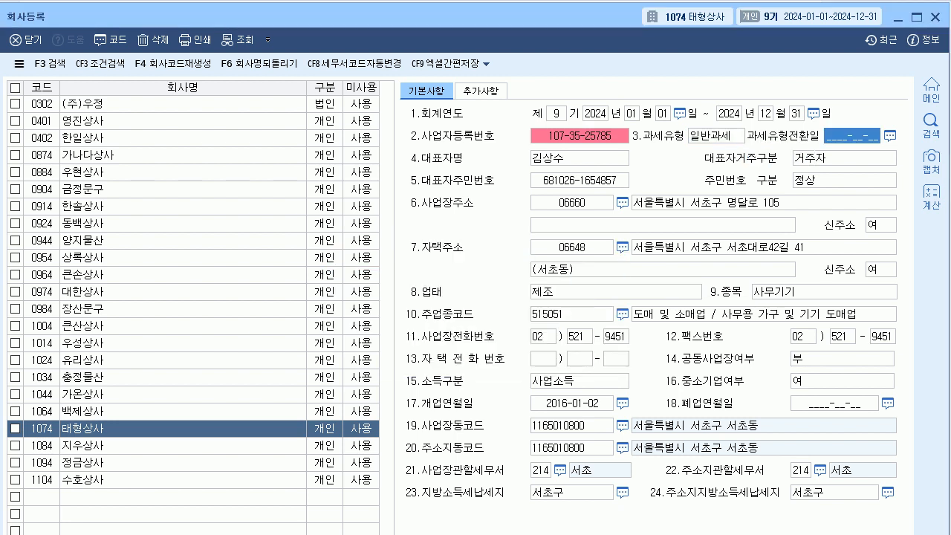
# - Correct the company's business registration number (사업자등록번호) in its basic information
pyautogui.click(580, 136)
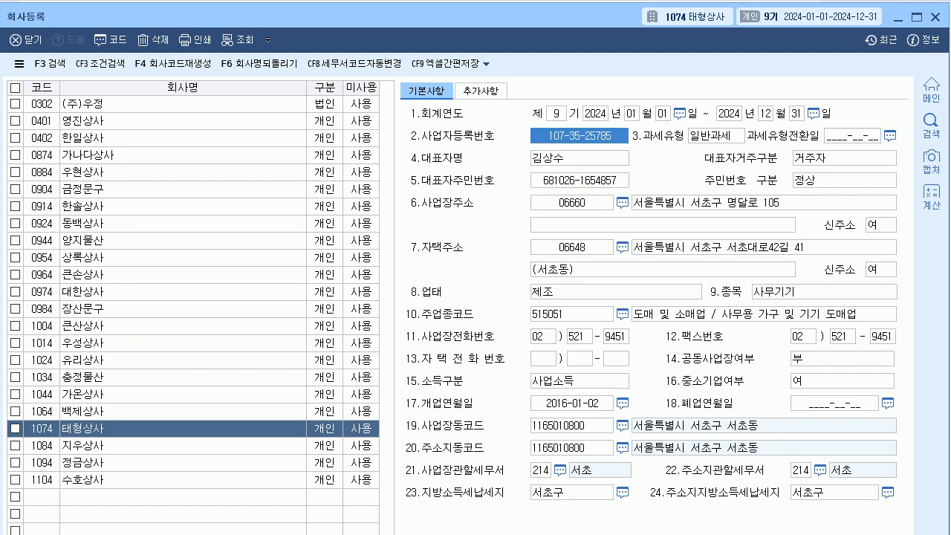
pyautogui.write('107')
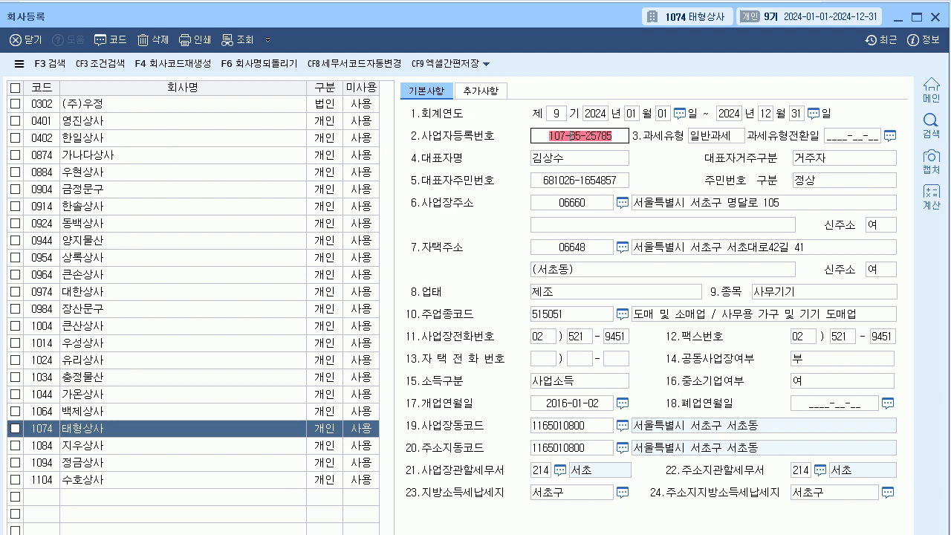
pyautogui.write('3625')
pyautogui.write('73')
pyautogui.write('85')
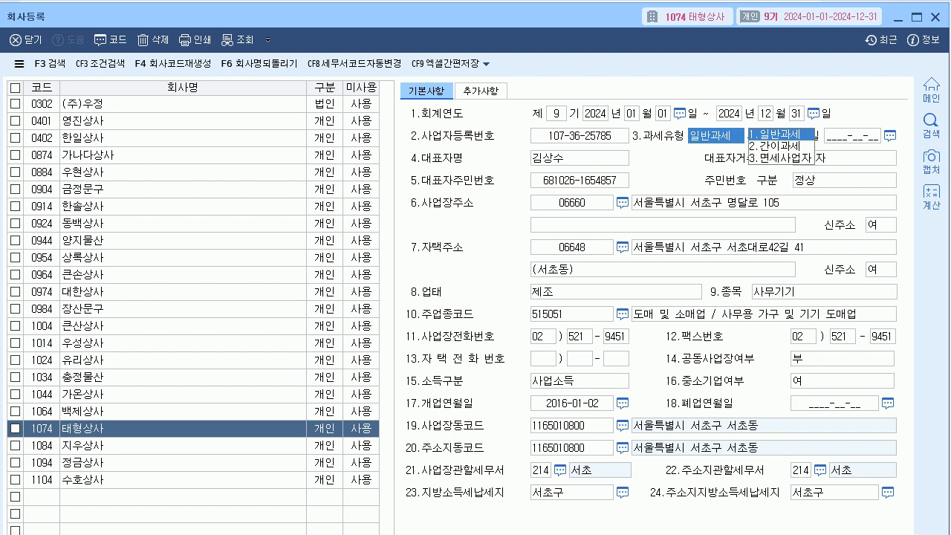
pyautogui.click(580, 136)
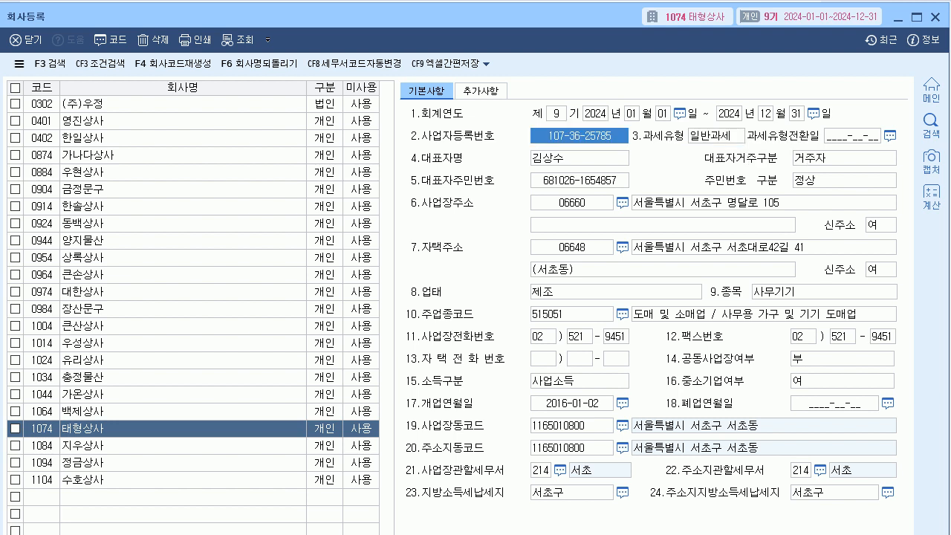
# - Check the representative, opening date and address fields, set the business type (업태) to 도소매, and close the company registration
pyautogui.click(580, 158)
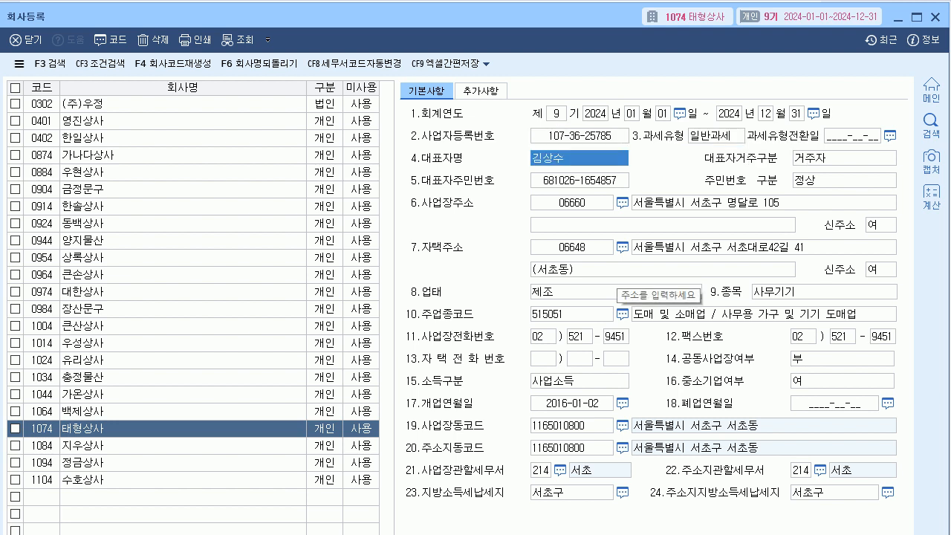
pyautogui.click(583, 181)
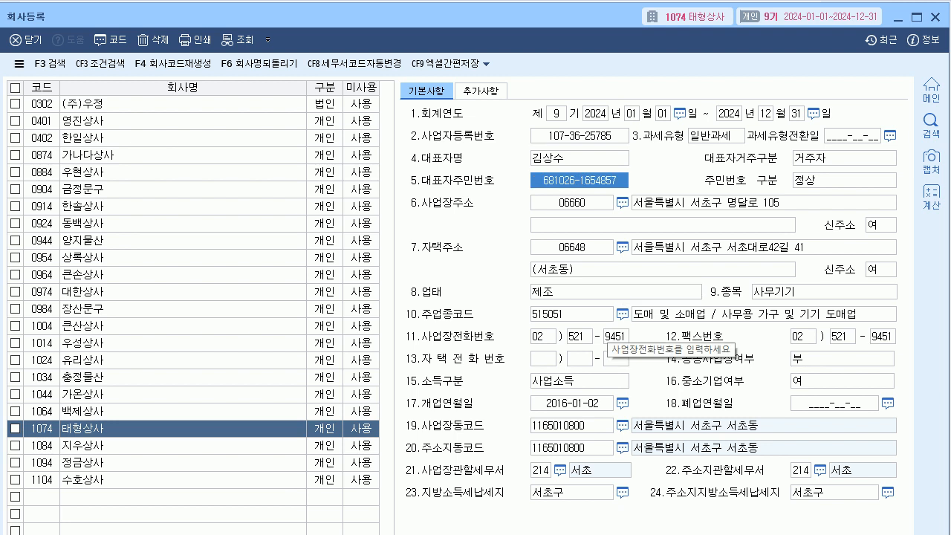
pyautogui.click(581, 403)
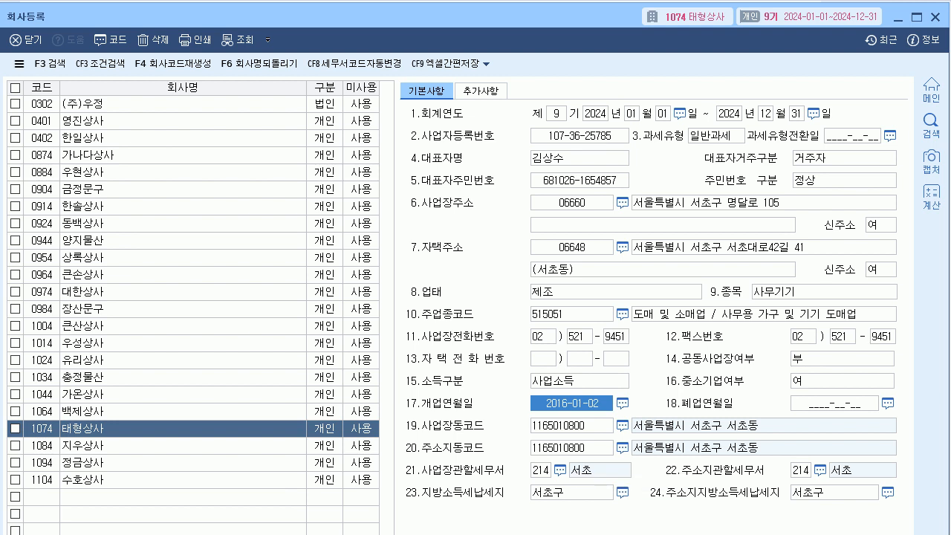
pyautogui.click(705, 203)
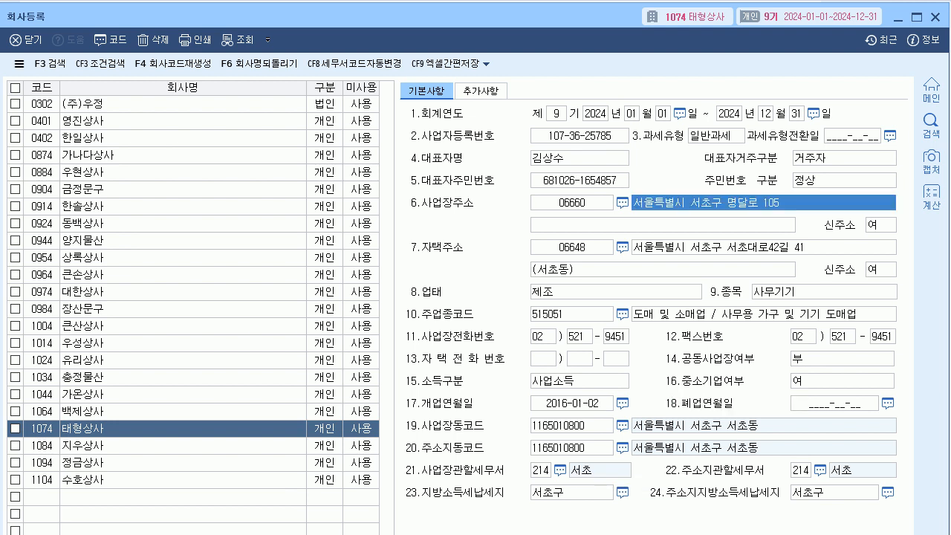
pyautogui.click(615, 292)
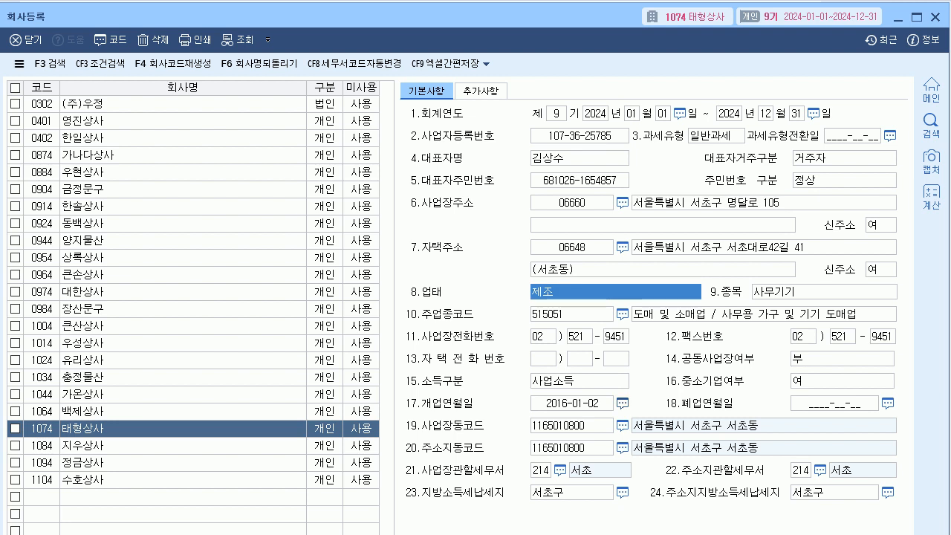
pyautogui.write('도소매')
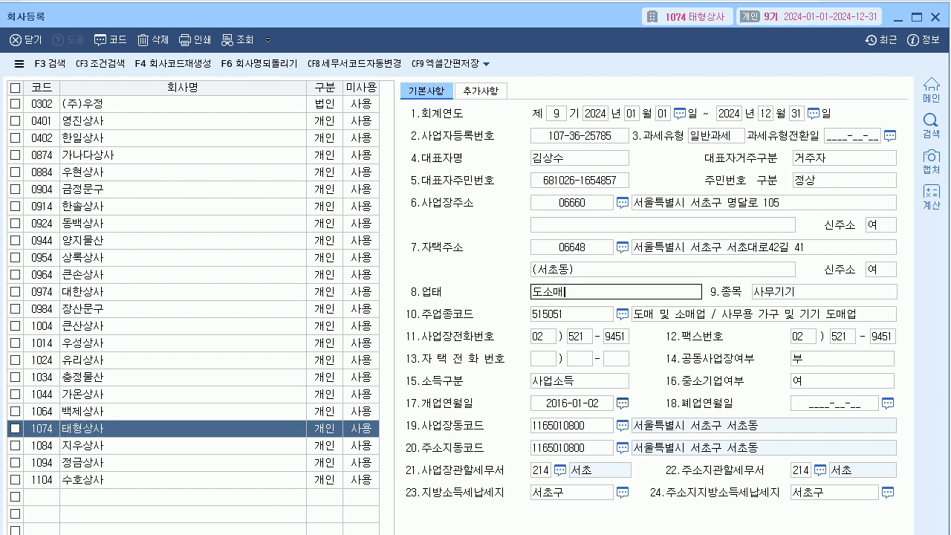
pyautogui.press('Return')
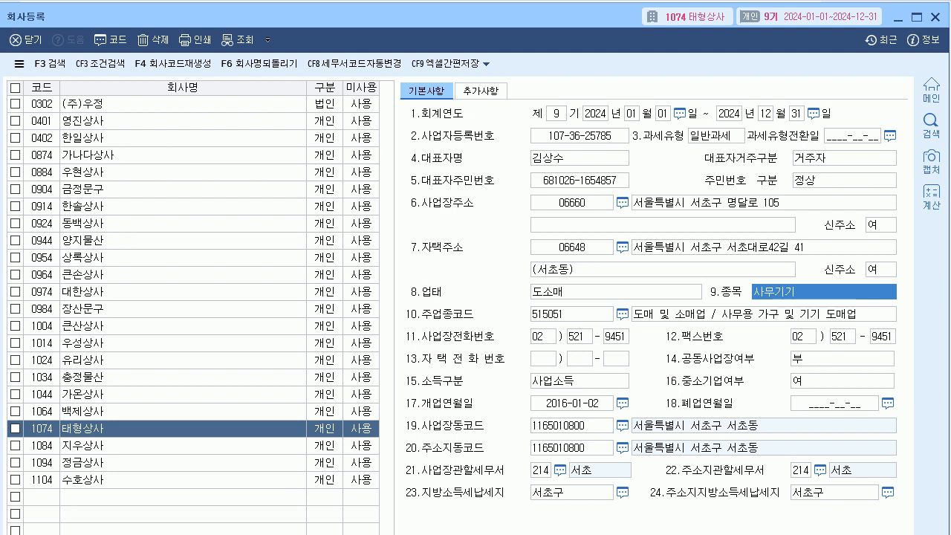
pyautogui.click(935, 17)
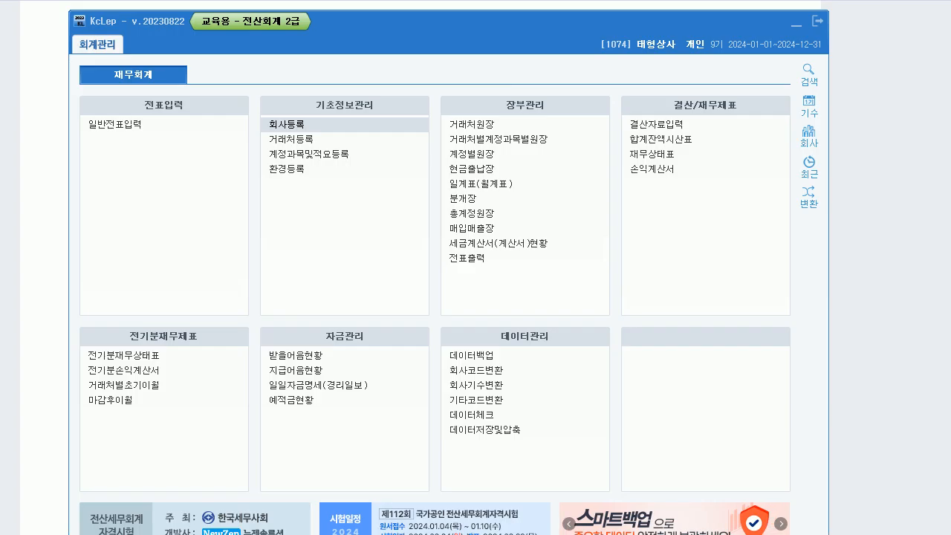
# - Switch to the exam document and read question 02's prior-period balance sheet for 태형상사
pyautogui.hotkey('alt', 'Tab')
pyautogui.scroll(-10, 475, 268)
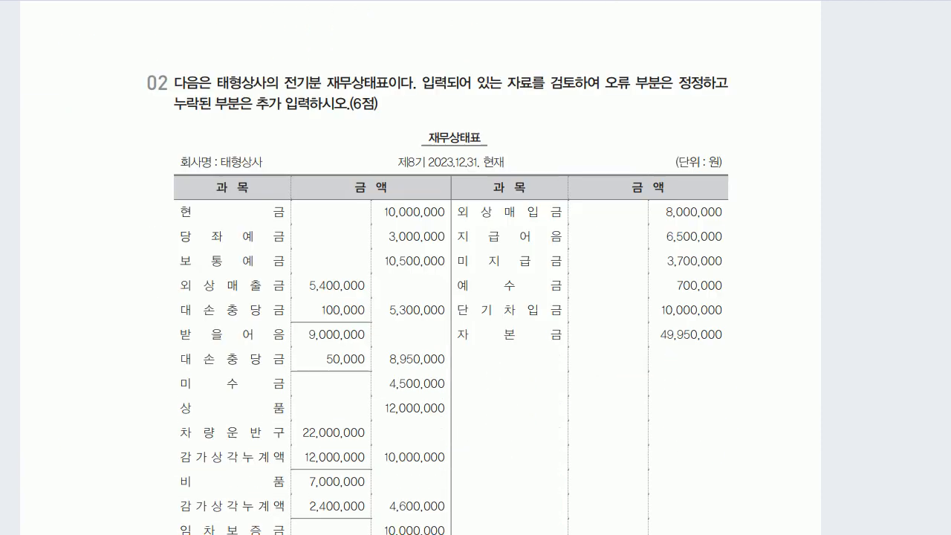
pyautogui.scroll(-1, 475, 268)
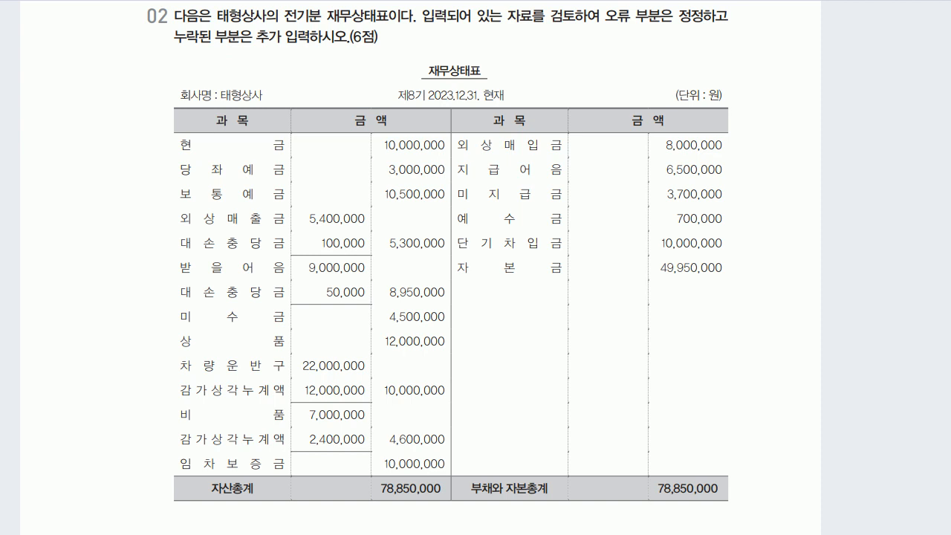
# - Return to KcLep, open 전기분재무상태표, and check the asset amounts from 현금 through 받을어음 and its allowance
pyautogui.hotkey('alt', 'Tab')
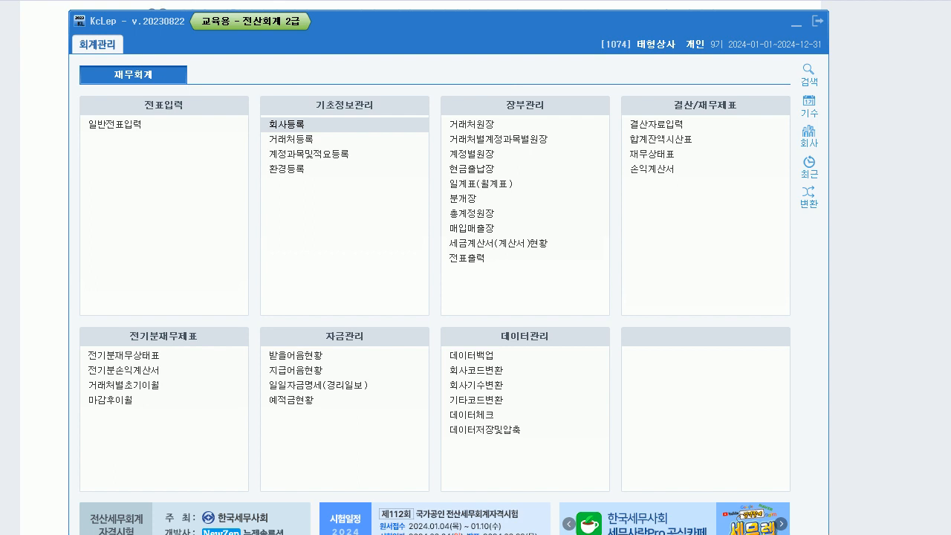
pyautogui.click(122, 355)
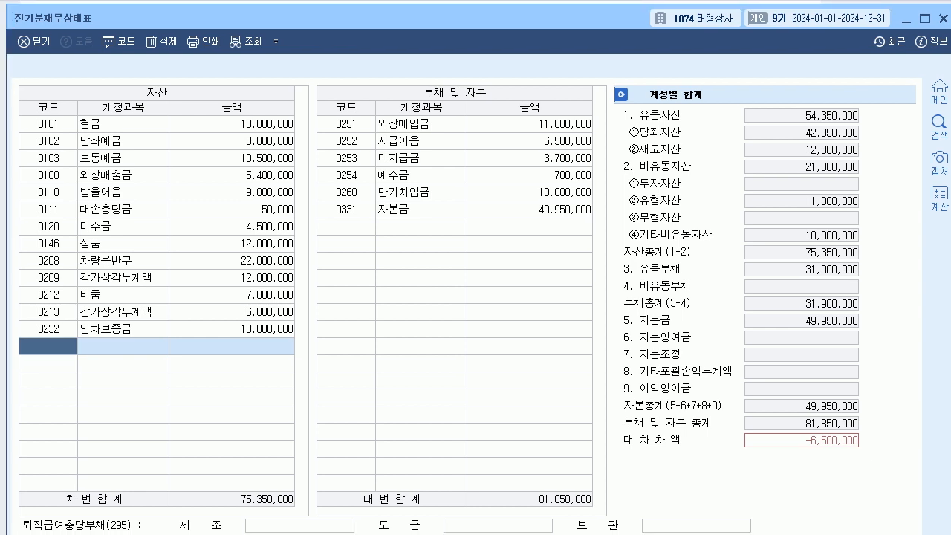
pyautogui.click(231, 124)
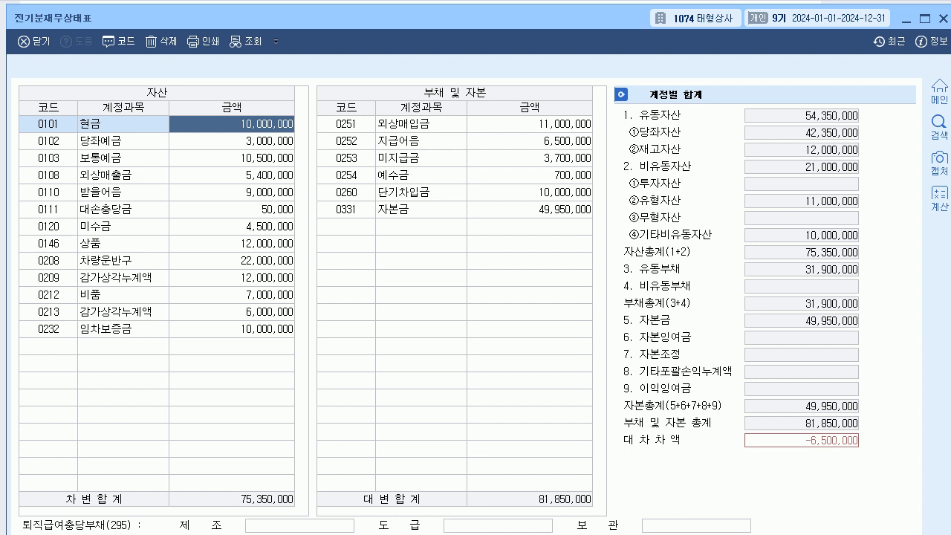
pyautogui.press('Down')
pyautogui.press('Down')
pyautogui.press('Down')
pyautogui.press('Down')
pyautogui.press('Down')
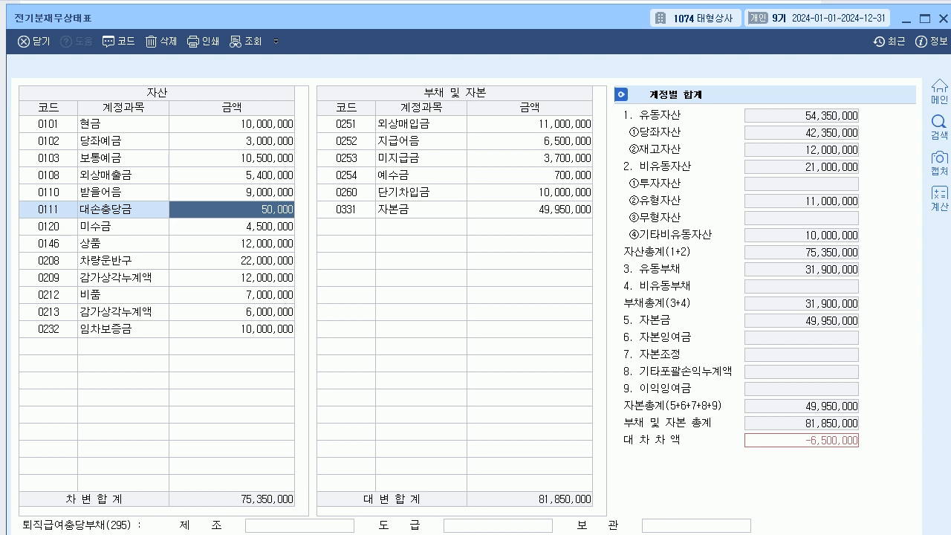
pyautogui.press('Up')
pyautogui.press('Up')
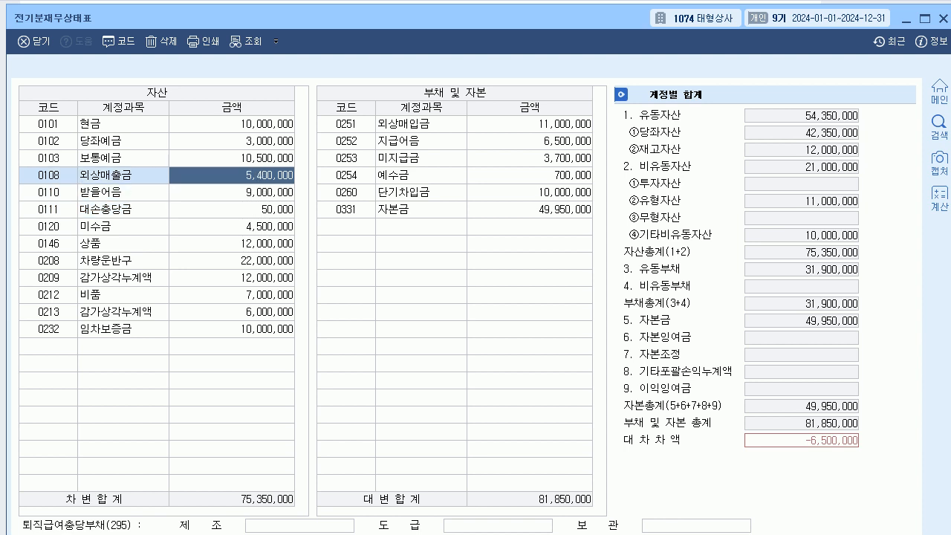
pyautogui.press('Down')
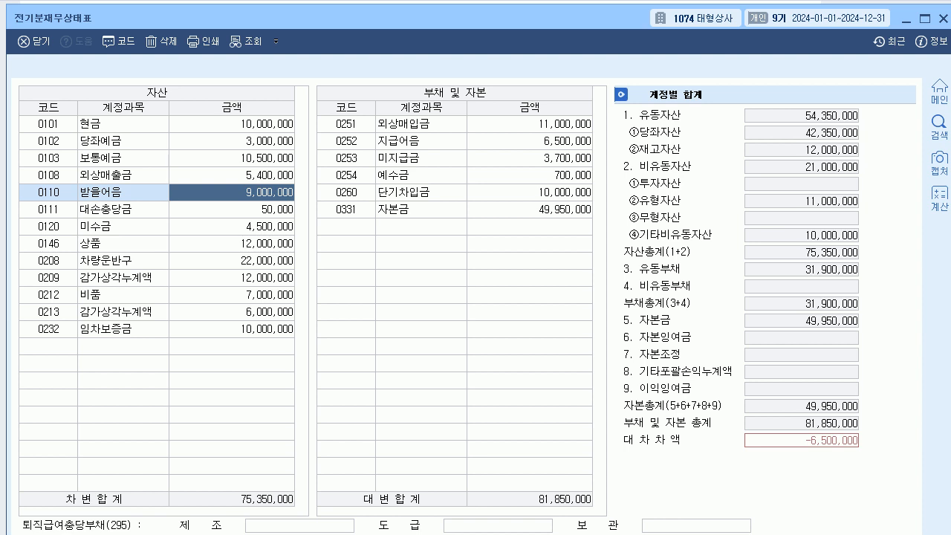
pyautogui.press('Left')
pyautogui.press('Right')
pyautogui.press('Left')
pyautogui.press('Up')
# - Add the missing asset account 0109 대손충당금 for 외상매출금 in the first empty row with an amount of 100,000
pyautogui.press('Down')
pyautogui.press('Down')
pyautogui.press('Down')
pyautogui.press('Down')
pyautogui.press('Down')
pyautogui.press('Down')
pyautogui.press('Down')
pyautogui.press('Down')
pyautogui.press('Down')
pyautogui.press('Down')
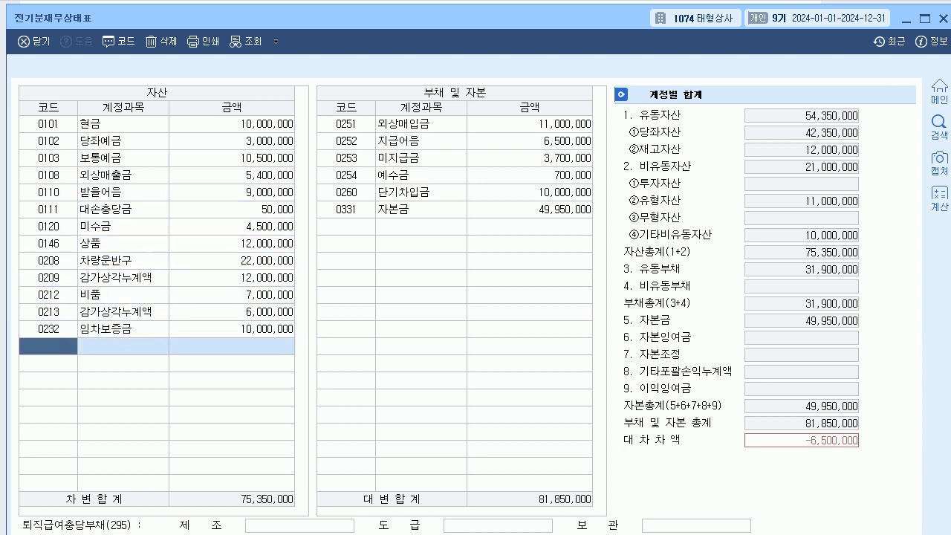
pyautogui.write('대손')
pyautogui.press('Return')
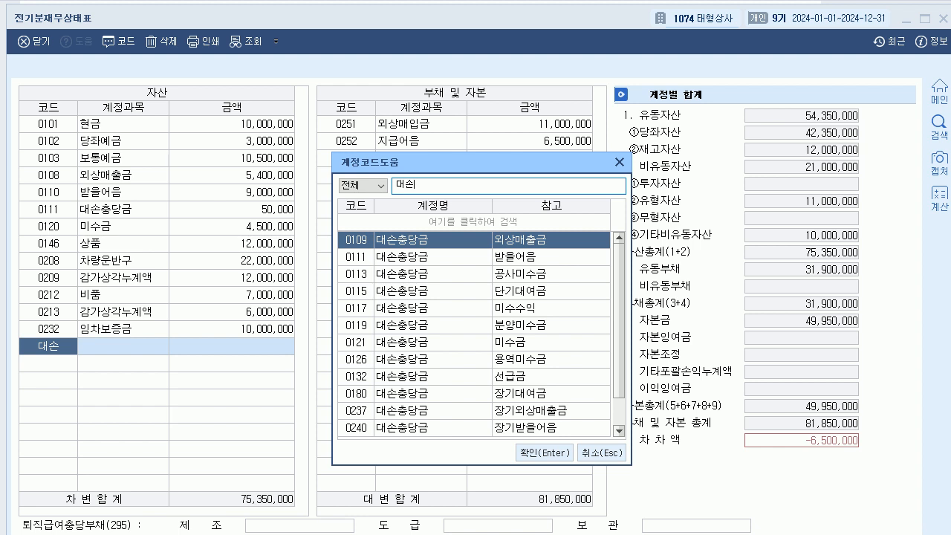
pyautogui.press('Return')
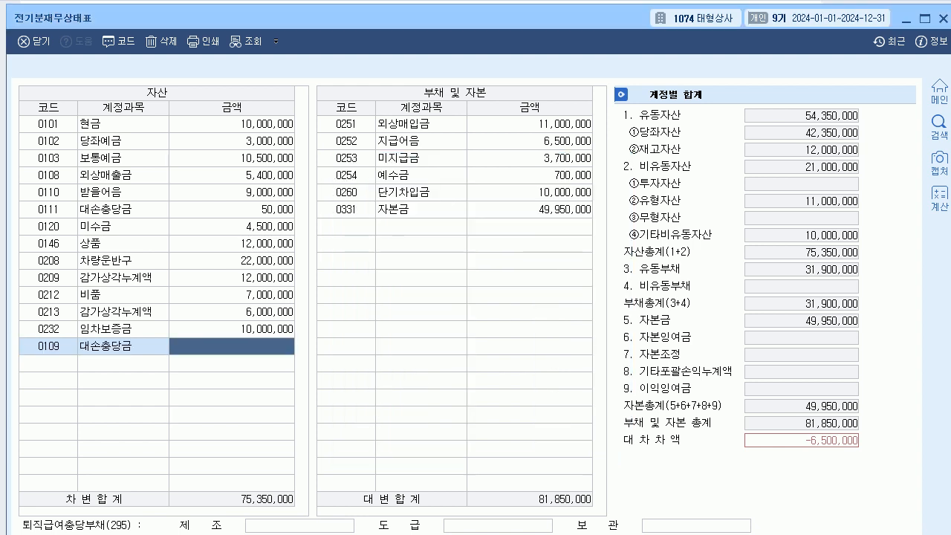
pyautogui.write('1000000')
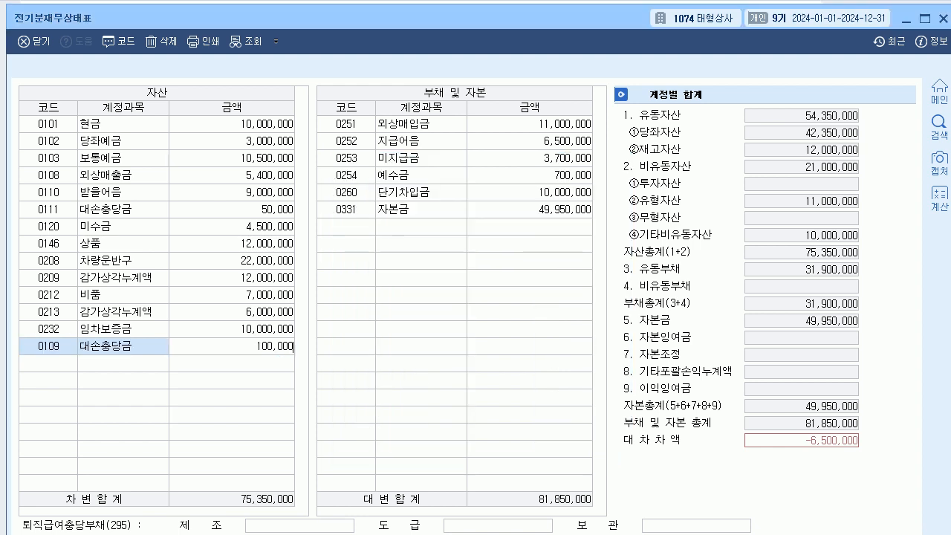
pyautogui.press('Return')
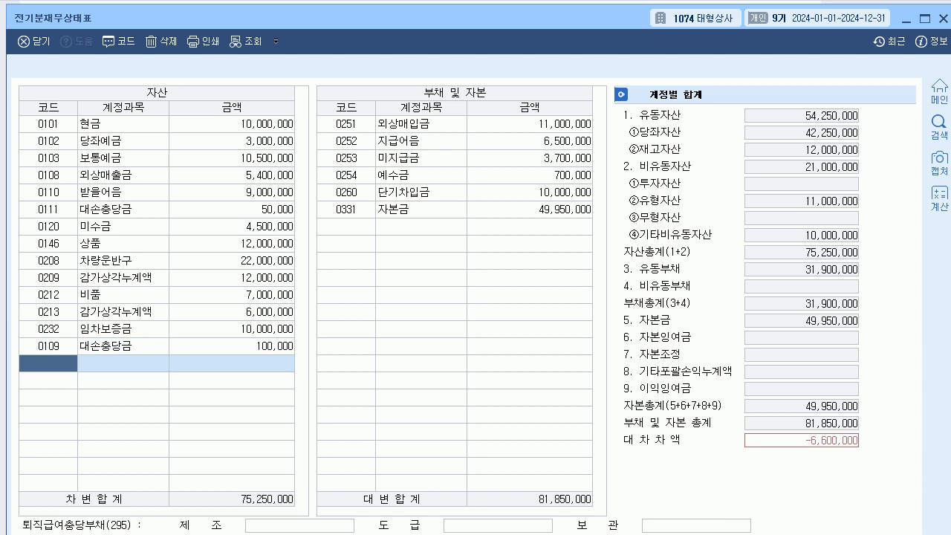
# - Reload the balance sheet data and check the 외상매출금 and 받을어음 rows with their 대손충당금 entries
pyautogui.click(232, 346)
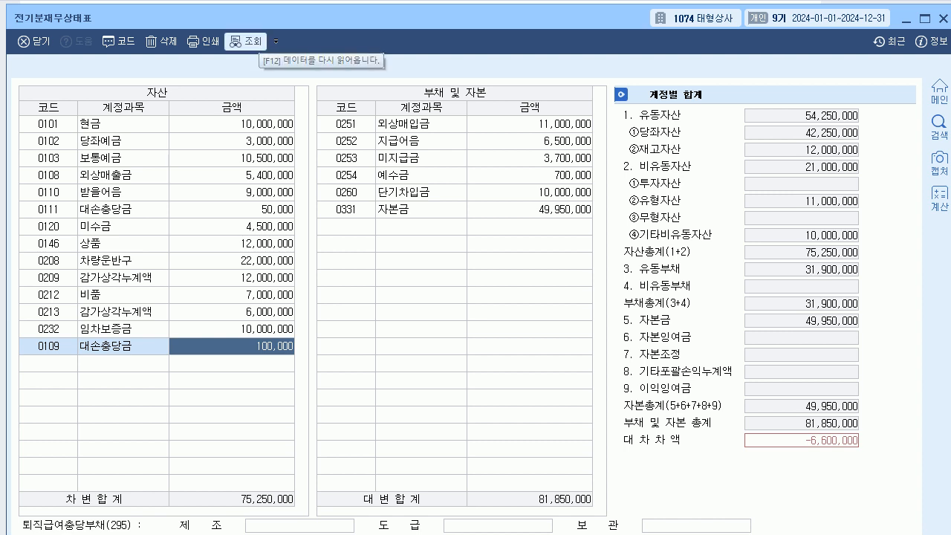
pyautogui.click(246, 42)
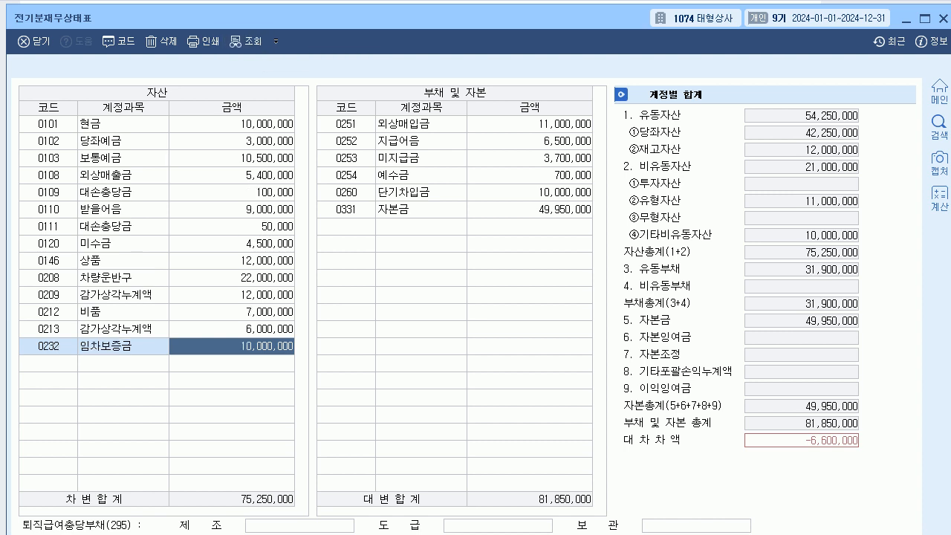
pyautogui.click(232, 175)
pyautogui.click(232, 192)
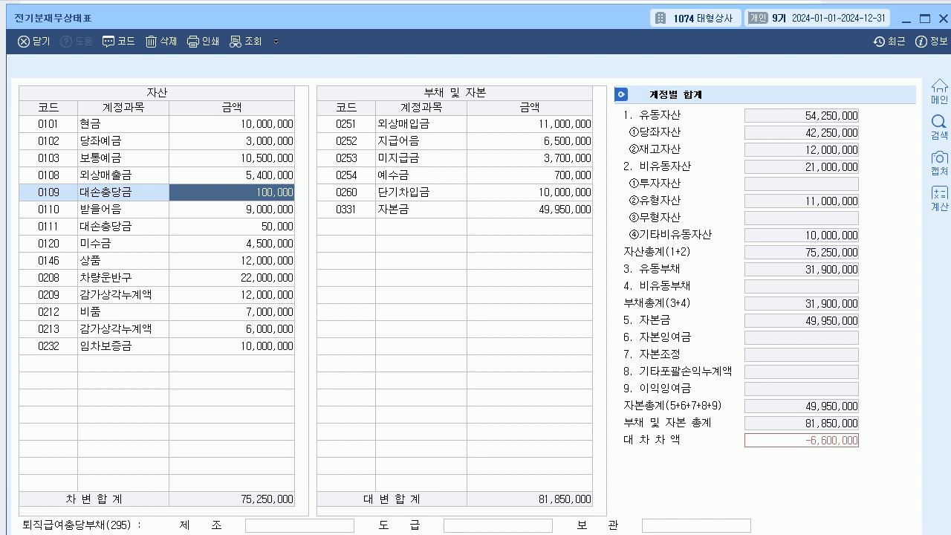
pyautogui.press('Down')
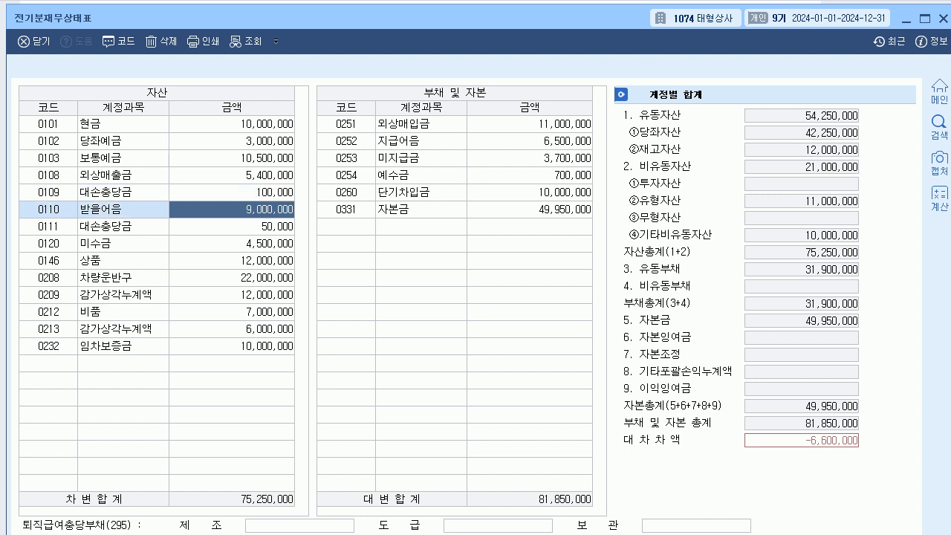
pyautogui.press('Down')
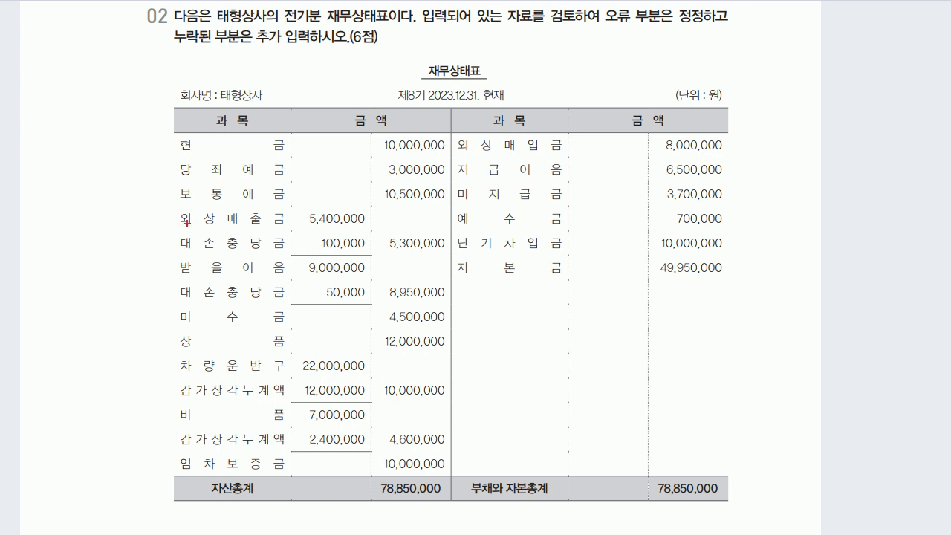
# - In the exam document, mark (-) beside the 대손충당금 under 외상매출금 and circle its net amount 5,300,000
pyautogui.moveTo(161, 236)
pyautogui.mouseDown()
pyautogui.moveTo(160, 247)
pyautogui.moveTo(169, 242)
pyautogui.mouseUp()
pyautogui.moveTo(172, 236); pyautogui.dragTo(173, 248)
pyautogui.moveTo(423, 256)
pyautogui.mouseDown()
pyautogui.moveTo(384, 253)
pyautogui.moveTo(400, 235)
pyautogui.moveTo(446, 237)
pyautogui.moveTo(422, 253)
pyautogui.mouseUp()
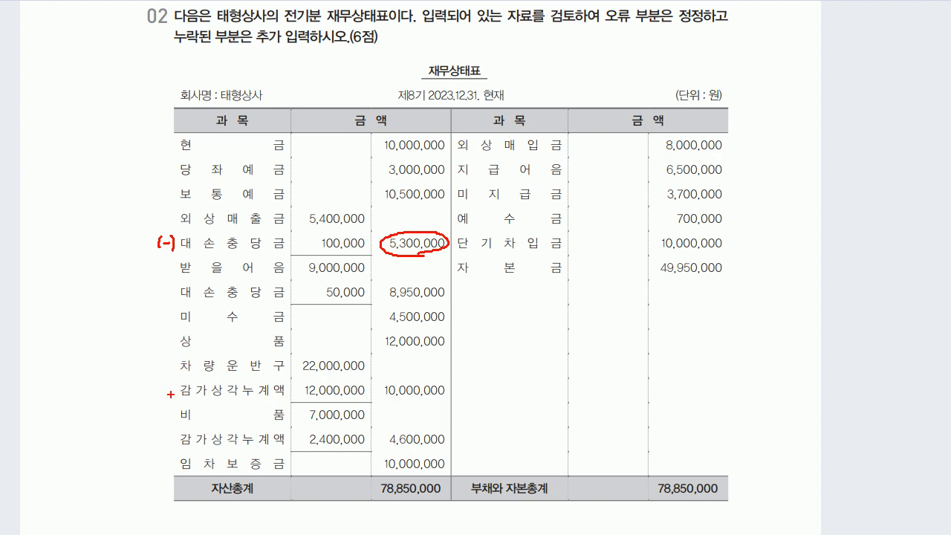
# - In the exam document, mark (-) beside the 감가상각누계액 under 차량운반구 and circle its net amount 10,000,000
pyautogui.moveTo(165, 380); pyautogui.dragTo(163, 393)
pyautogui.moveTo(168, 385); pyautogui.dragTo(179, 392)
pyautogui.moveTo(422, 402)
pyautogui.mouseDown()
pyautogui.moveTo(427, 379)
pyautogui.moveTo(424, 404)
pyautogui.mouseUp()
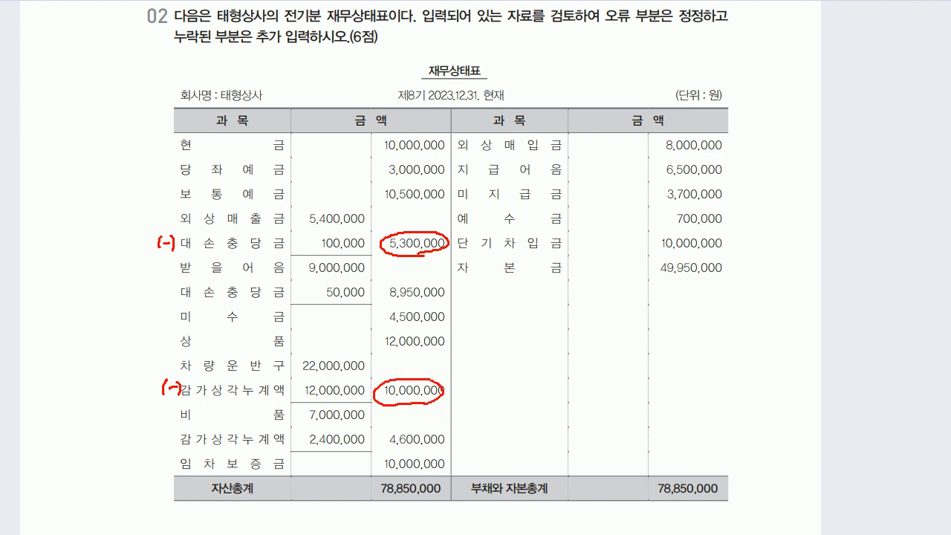
pyautogui.moveTo(354, 377)
pyautogui.mouseDown()
pyautogui.moveTo(313, 361)
pyautogui.moveTo(357, 369)
pyautogui.mouseUp()
pyautogui.press('Escape')
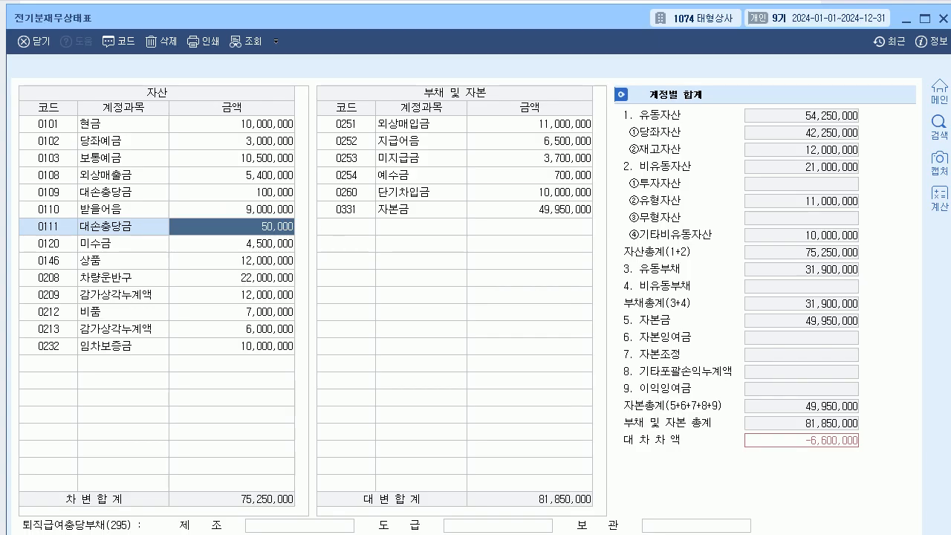
# - Check the asset rows from 미수금 down and correct 0213 감가상각누계액 below 비품 to 2,400,000
pyautogui.press('Down')
pyautogui.press('Down')
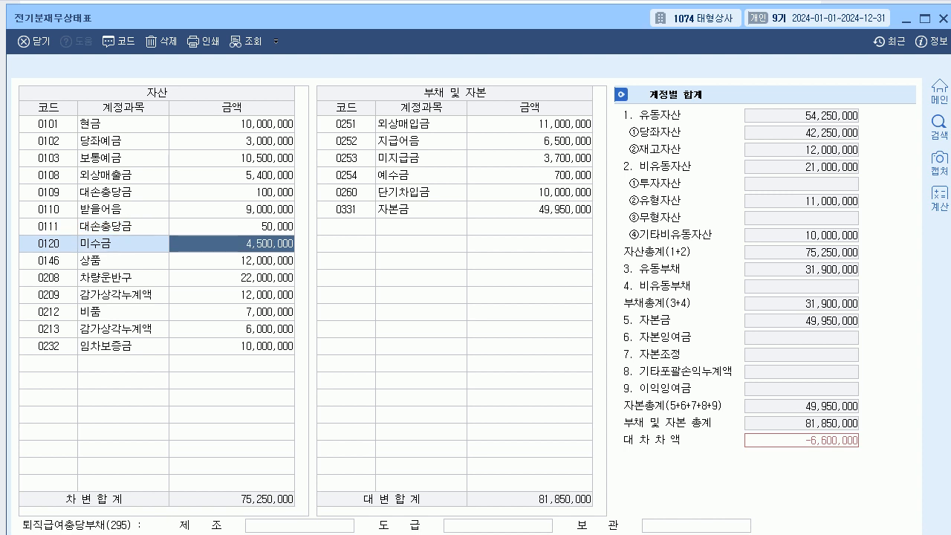
pyautogui.press('Down')
pyautogui.press('Down')
pyautogui.press('Down')
pyautogui.press('Down')
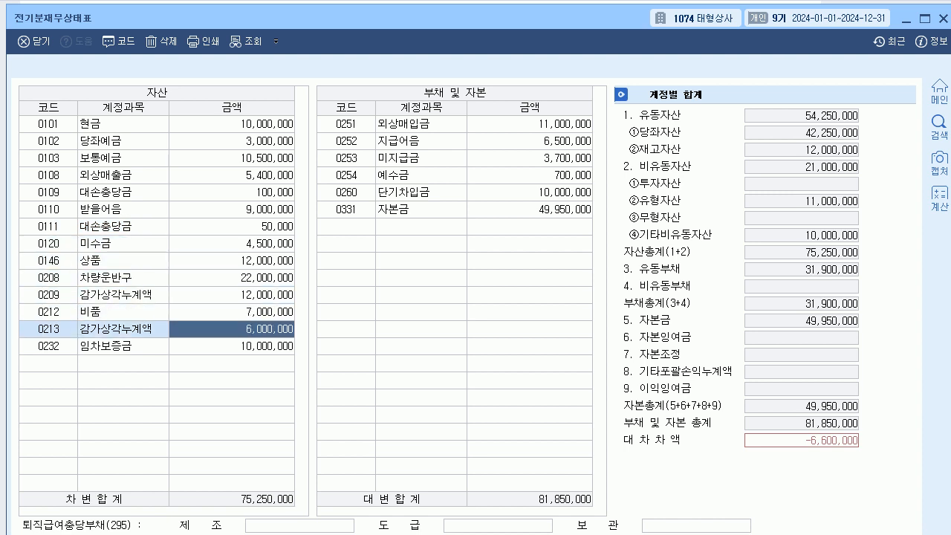
pyautogui.write('2400000')
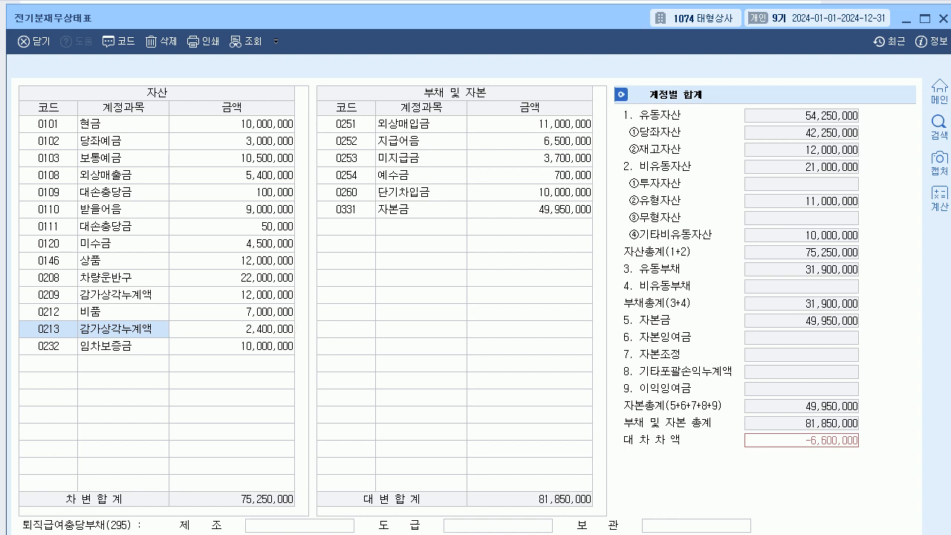
pyautogui.press('Return')
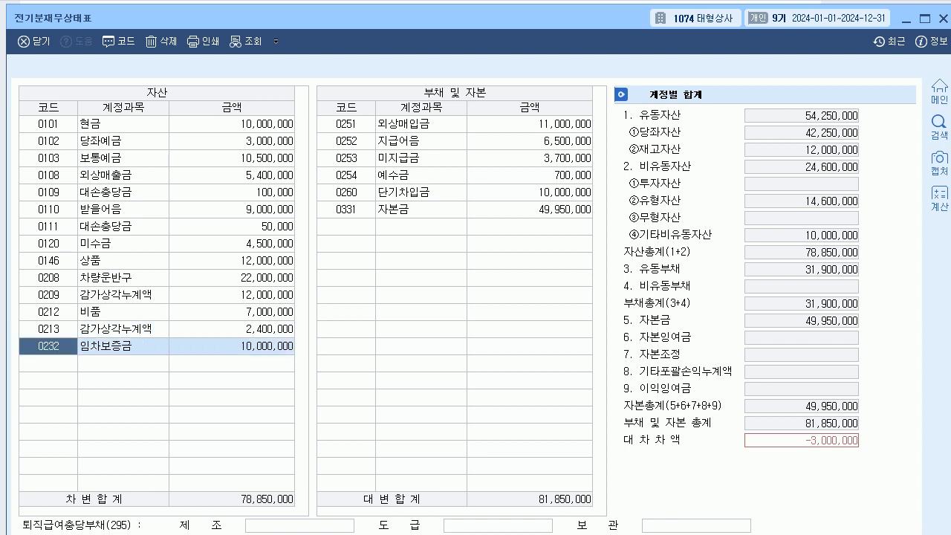
# - Correct the amount of 0251 외상매입금 among the liabilities to 8,000,000
pyautogui.click(530, 124)
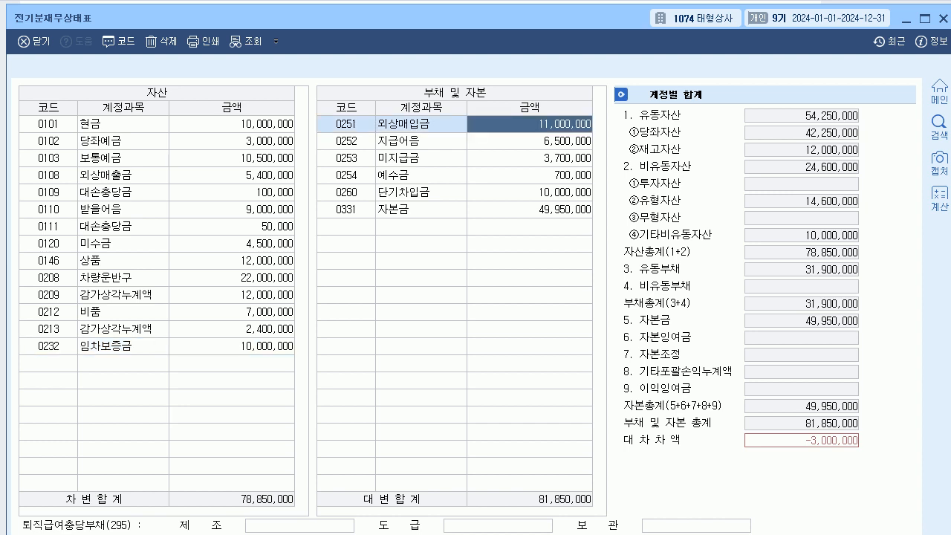
pyautogui.write('8000000')
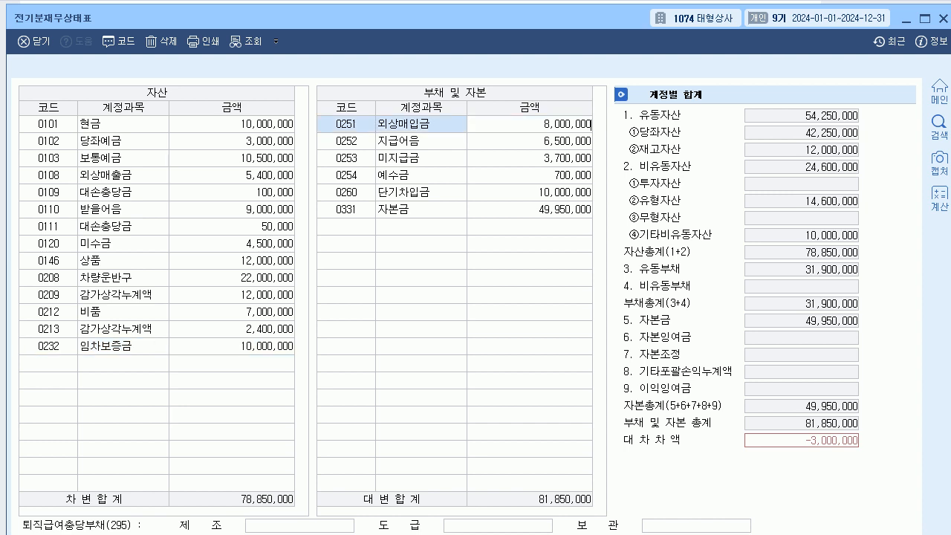
pyautogui.press('Return')
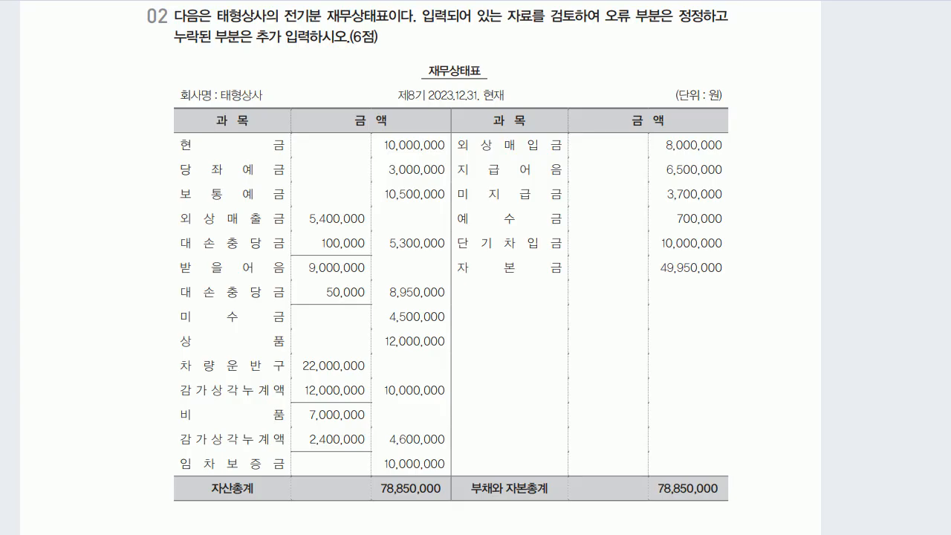
# - Read question 03 in the exam document, return to KcLep and open the 금융기관 list in 거래처등록
pyautogui.scroll(-14, 475, 267)
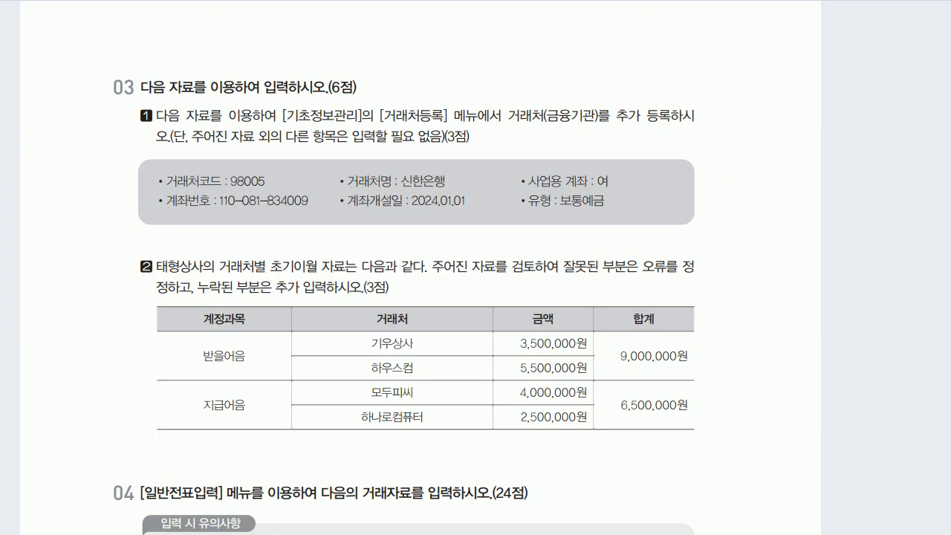
pyautogui.scroll(-2, 475, 267)
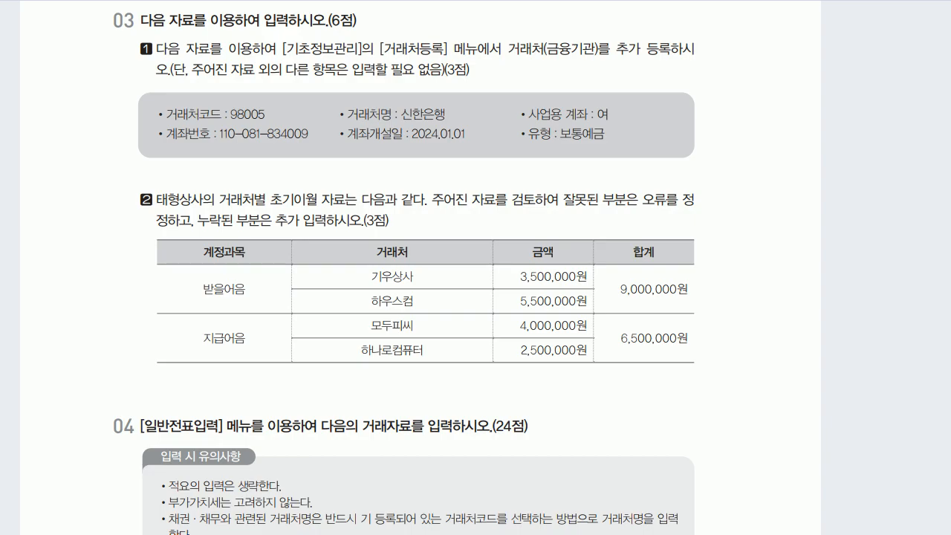
pyautogui.hotkey('alt', 'Tab')
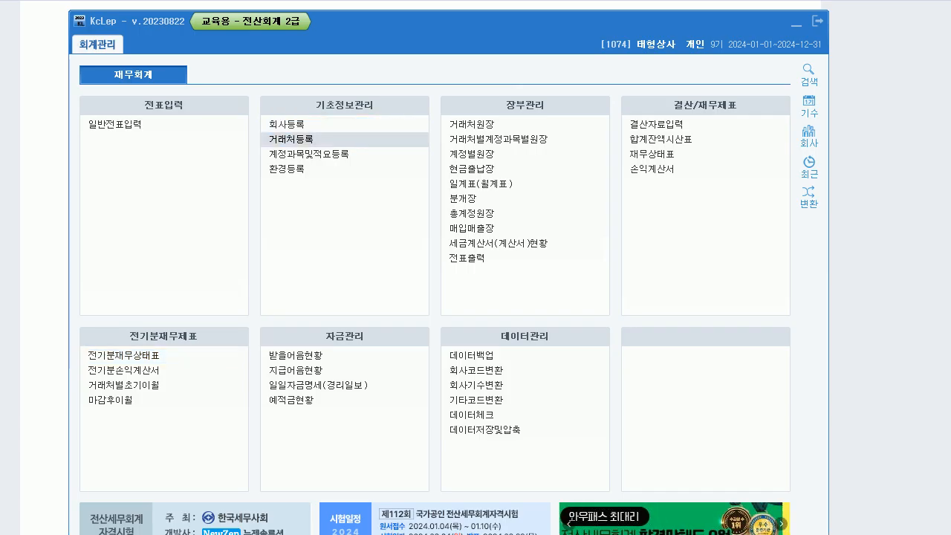
pyautogui.click(291, 138)
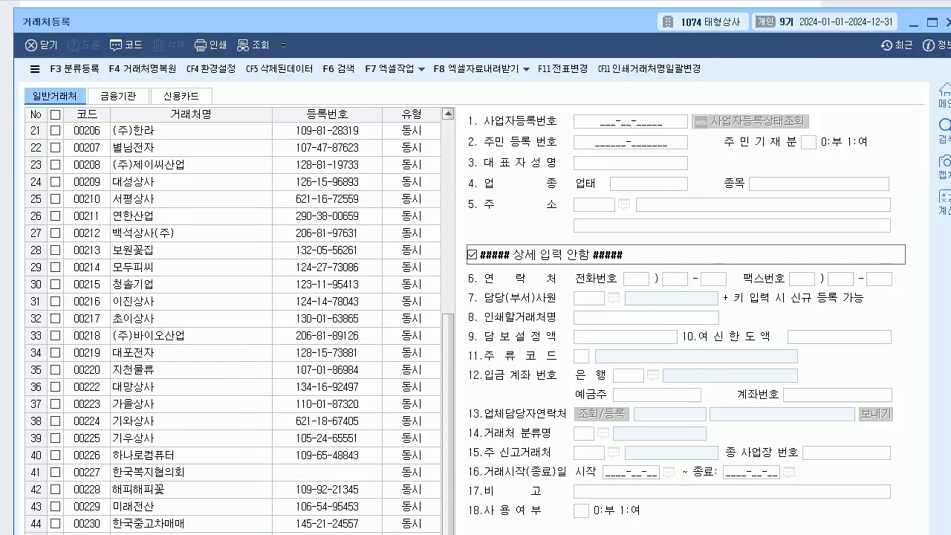
pyautogui.click(119, 96)
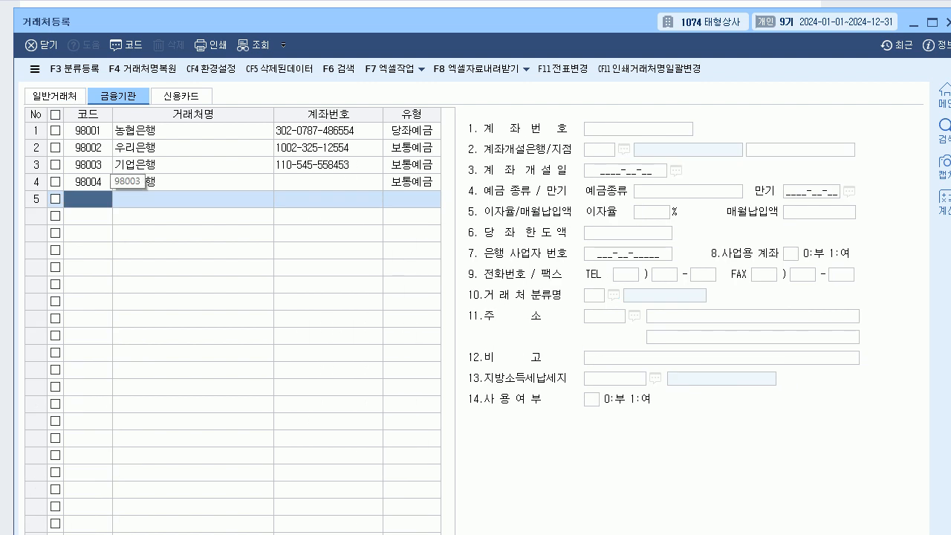
# - Add a financial institution in the first empty row with code 98005, name 신한은행 and type 보통예금
pyautogui.write('98')
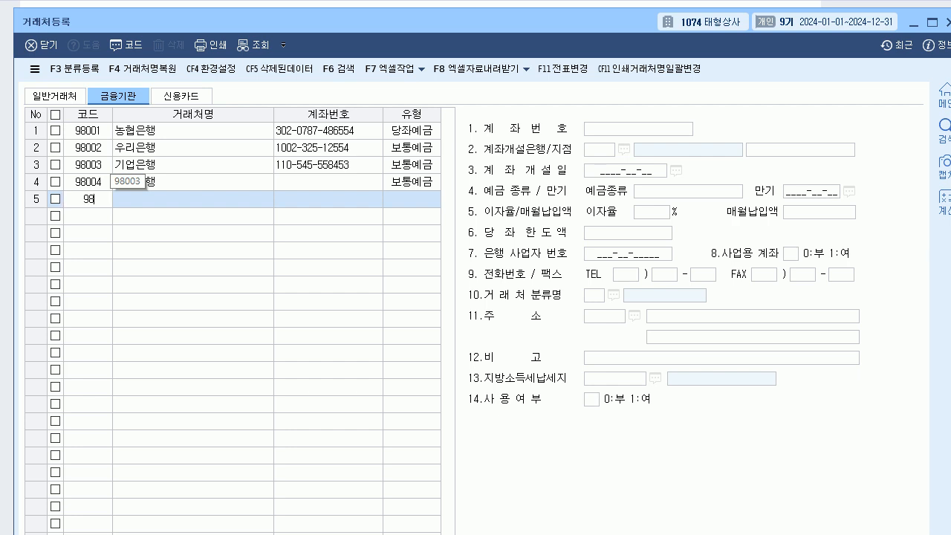
pyautogui.write('005')
pyautogui.press('Return')
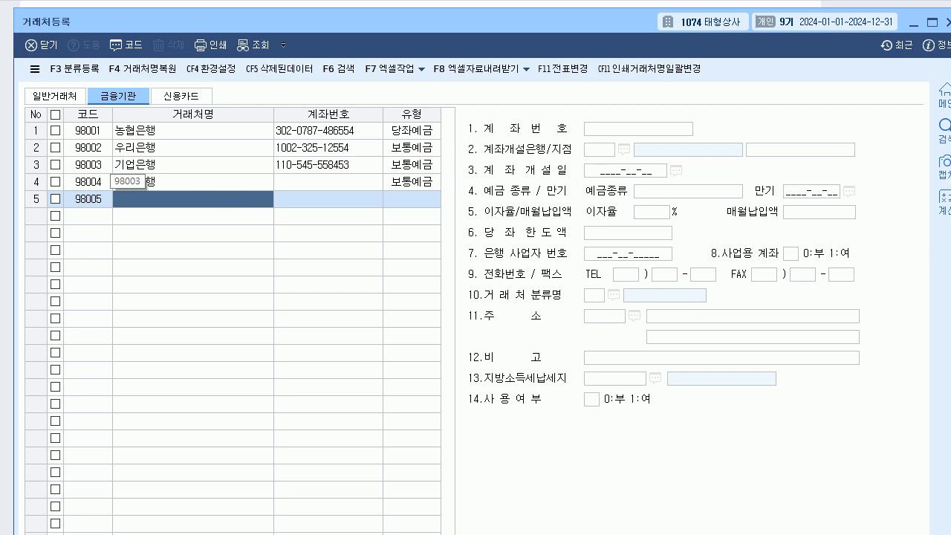
pyautogui.write('시')
pyautogui.press('BackSpace')
pyautogui.write('카카')
pyautogui.press('BackSpace')
pyautogui.press('BackSpace')
pyautogui.press('BackSpace')
pyautogui.write('신한은행')
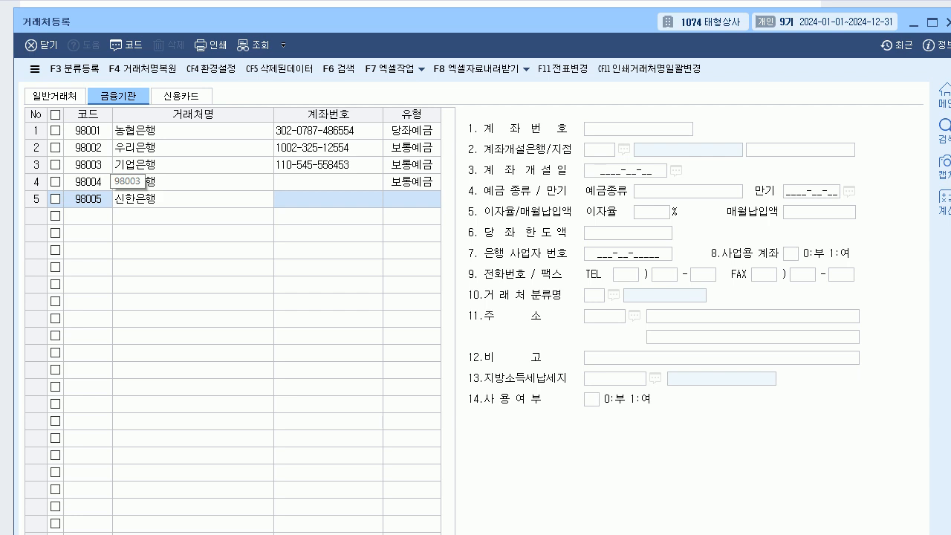
pyautogui.press('Return')
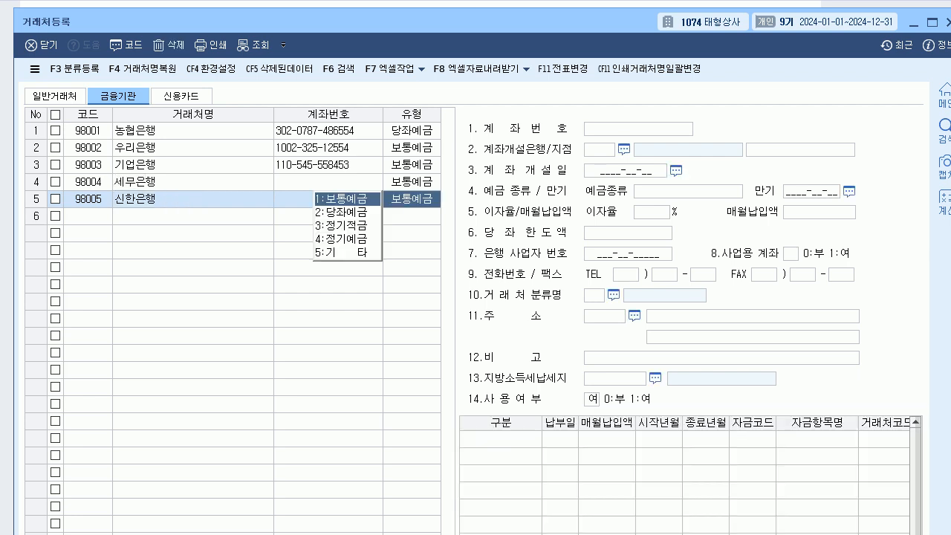
pyautogui.press('Return')
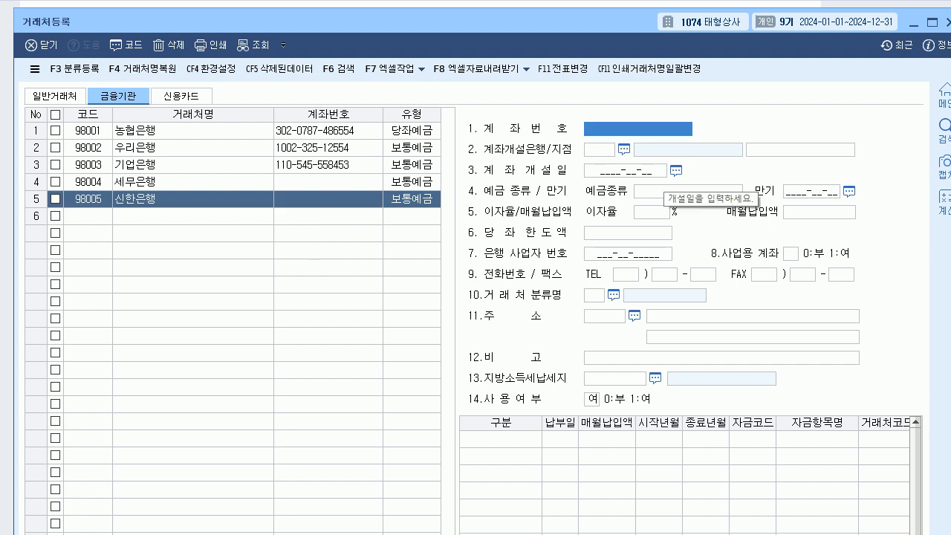
# - Enter the account number given in the exam document for 신한은행
pyautogui.write('110-081-')
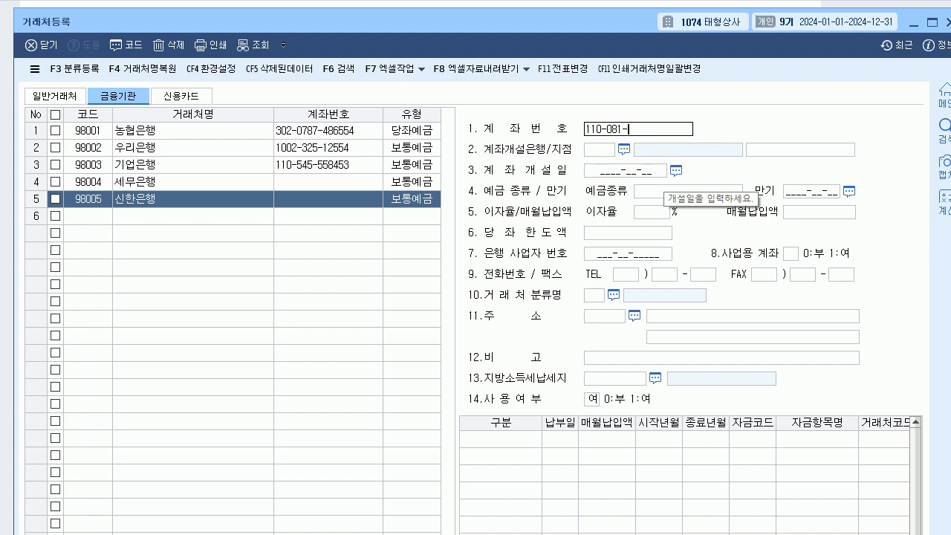
pyautogui.write('83')
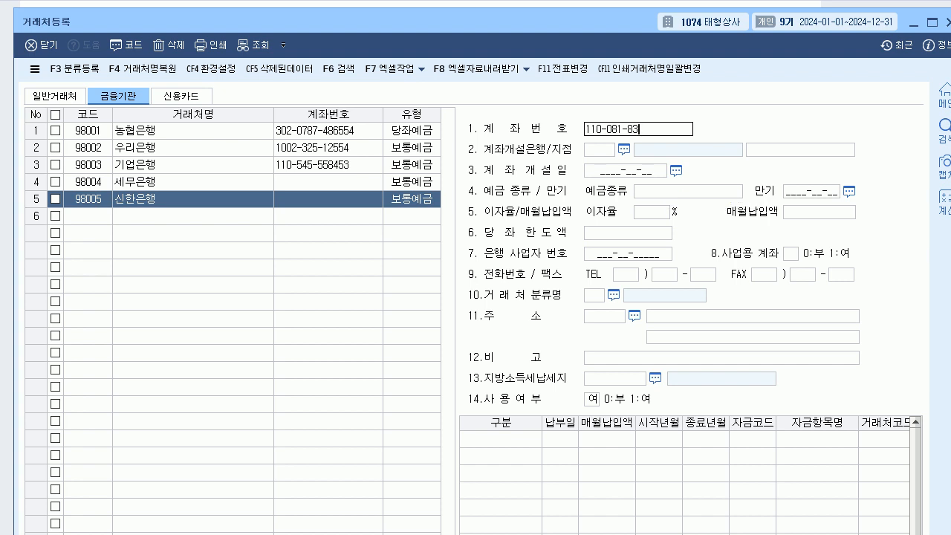
pyautogui.write('4009')
pyautogui.press('Return')
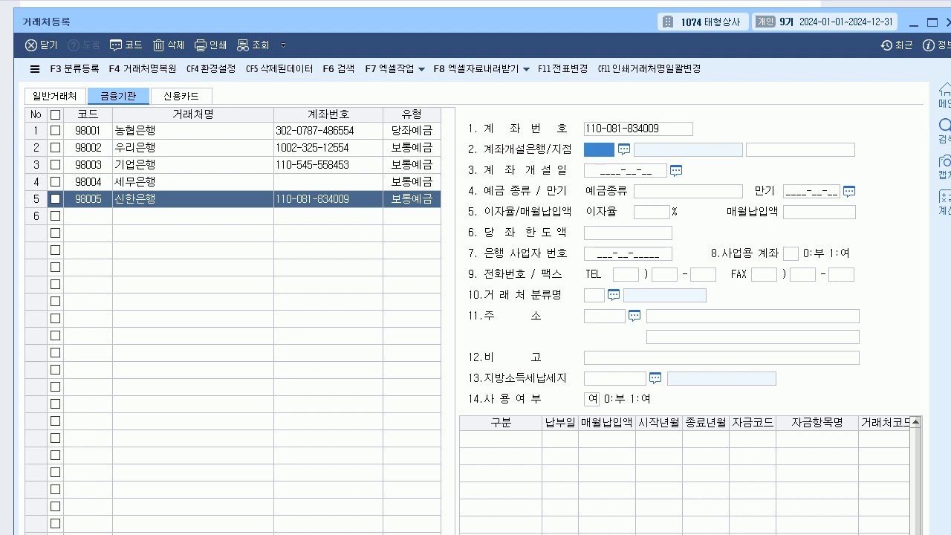
# - Set 신한은행's 계좌개설일 to 2024-01-01 and 사업용 계좌 to 여, and close 거래처등록
pyautogui.press('Return')
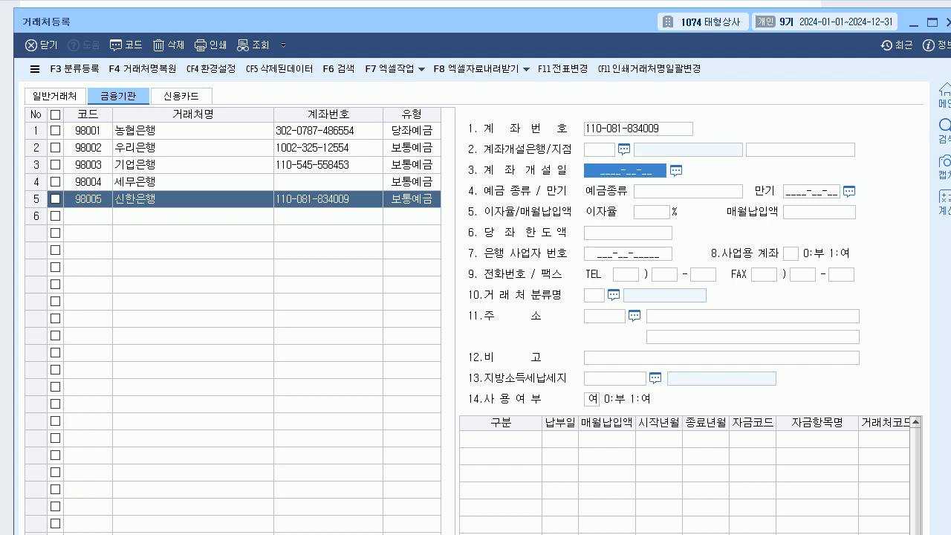
pyautogui.write('2024-01-')
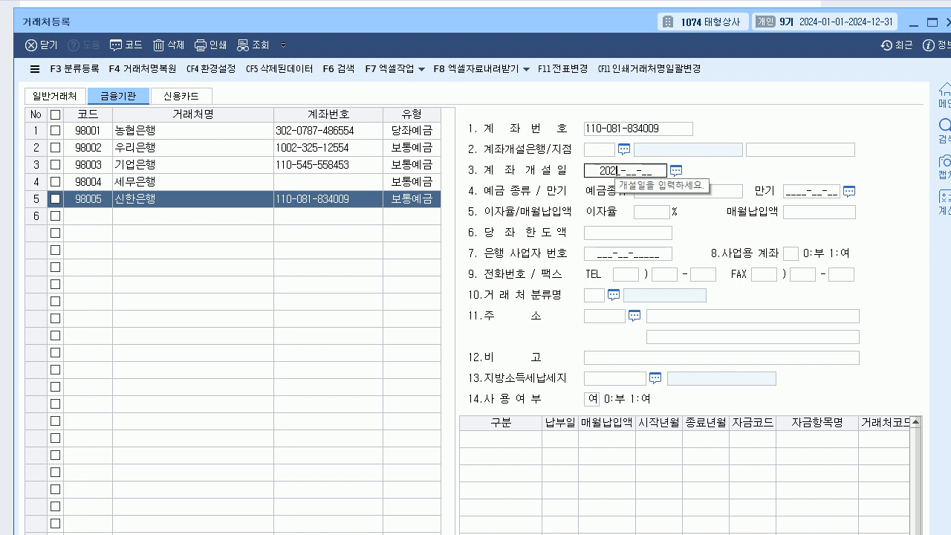
pyautogui.write('01')
pyautogui.press('Return')
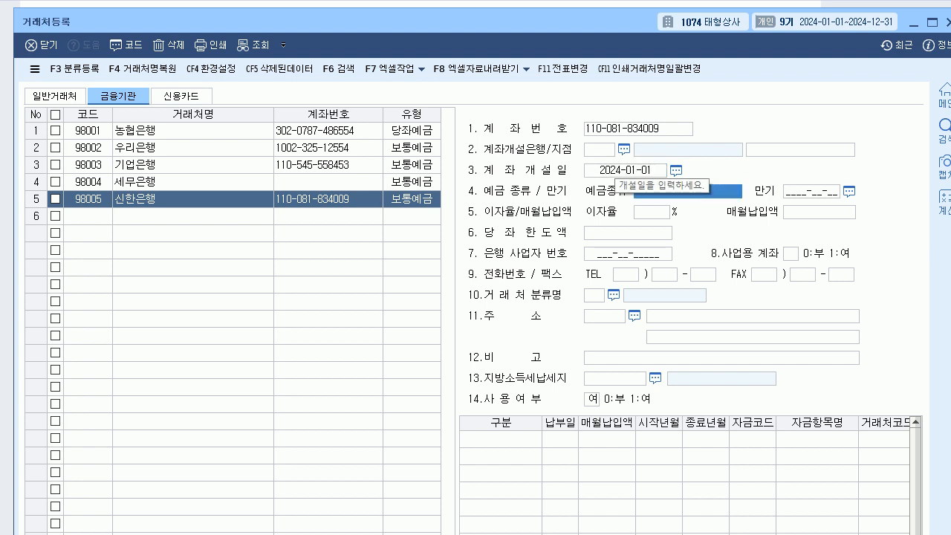
pyautogui.click(625, 171)
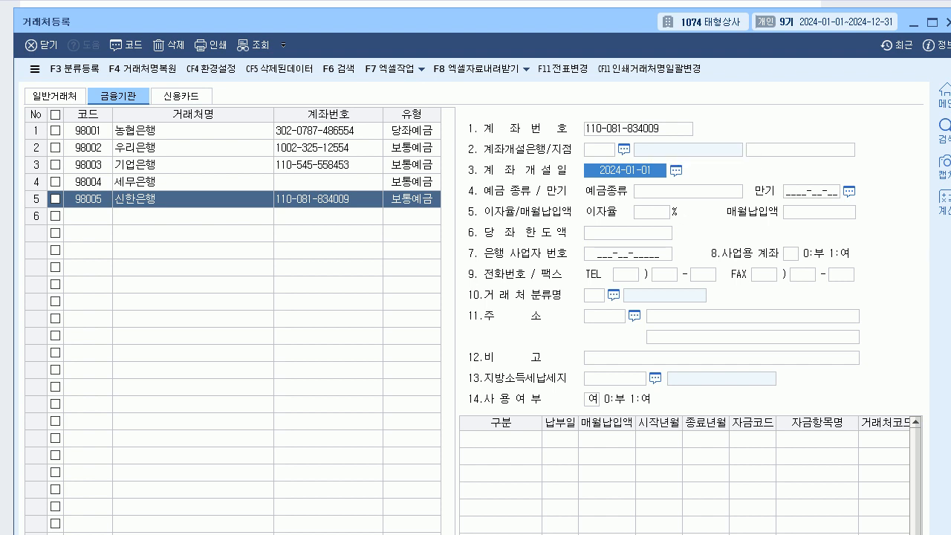
pyautogui.press('Return')
pyautogui.write('1')
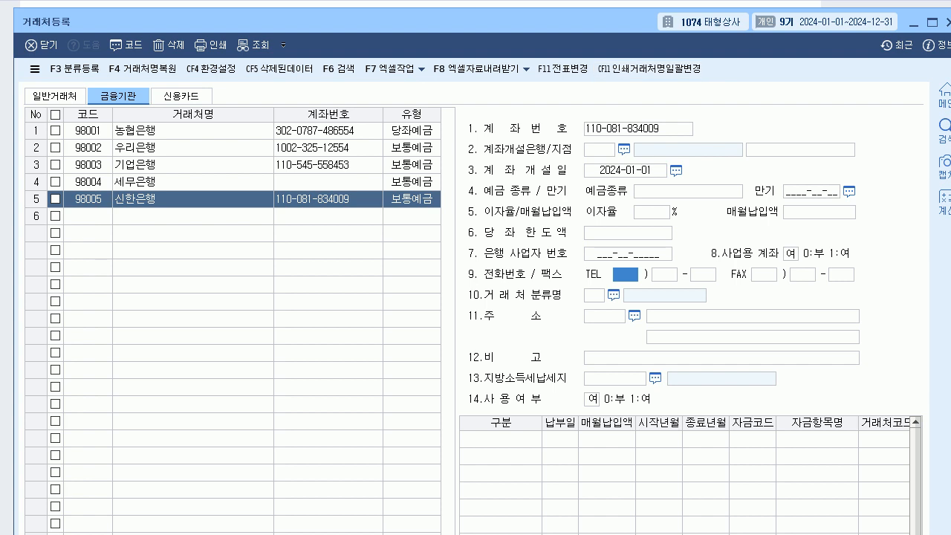
pyautogui.press('Escape')
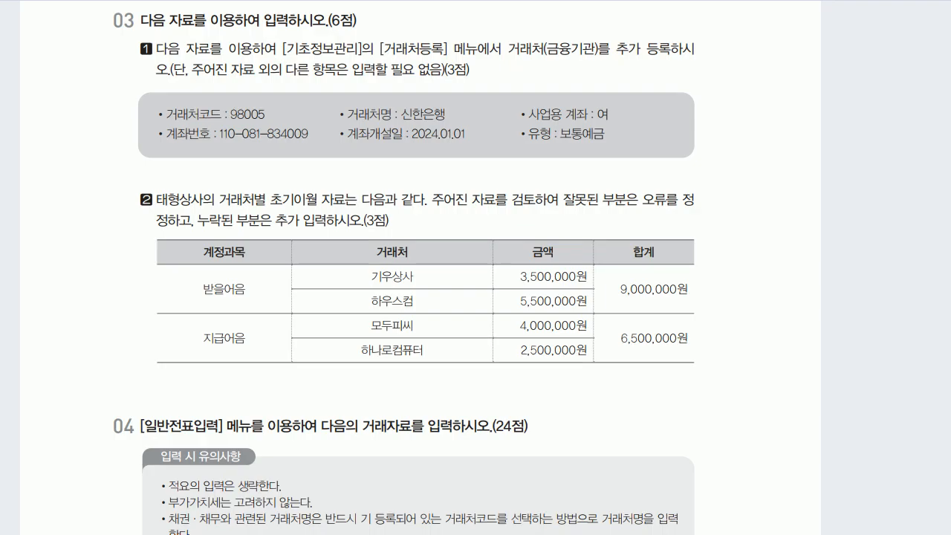
# - Read item 2 of question 03, open 거래처별초기이월 in KcLep and check the client amounts under 0110 받을어음
pyautogui.scroll(-3, 475, 297)
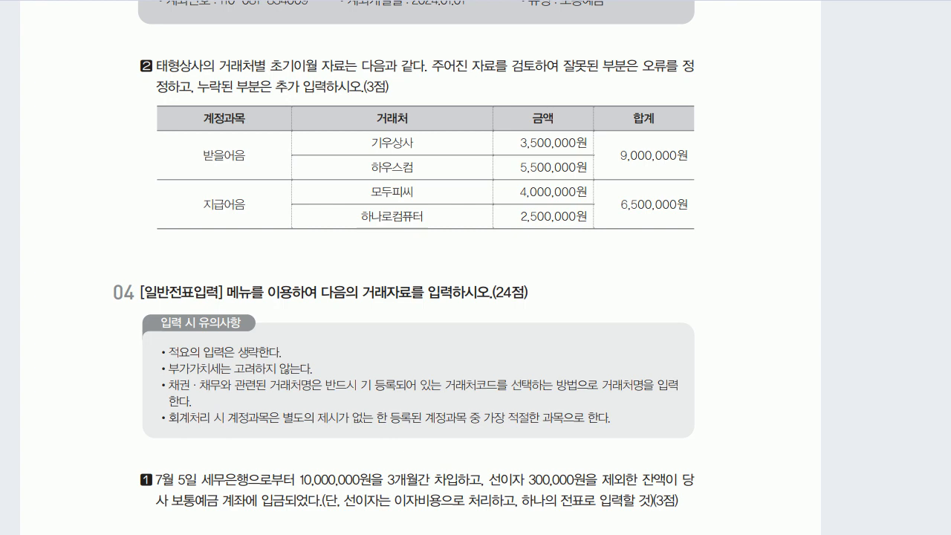
pyautogui.hotkey('alt', 'Tab')
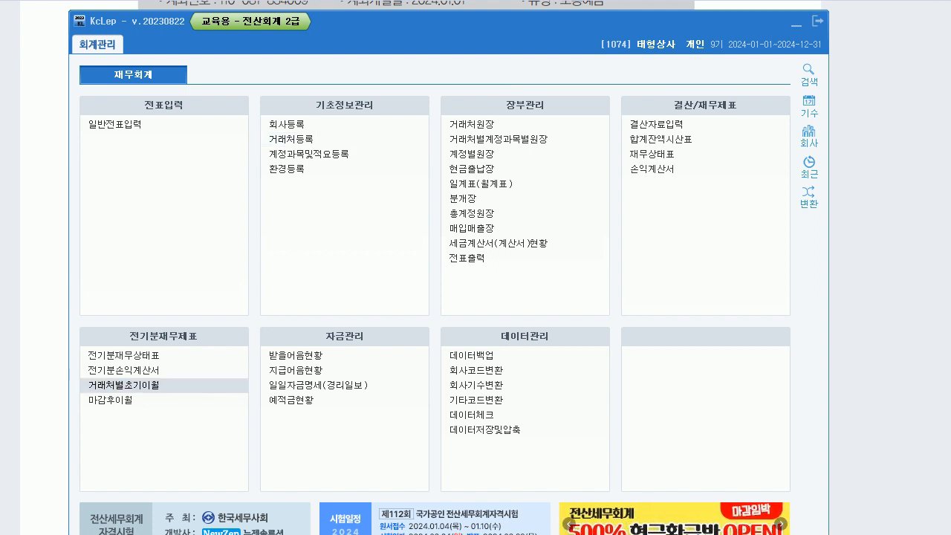
pyautogui.click(123, 385)
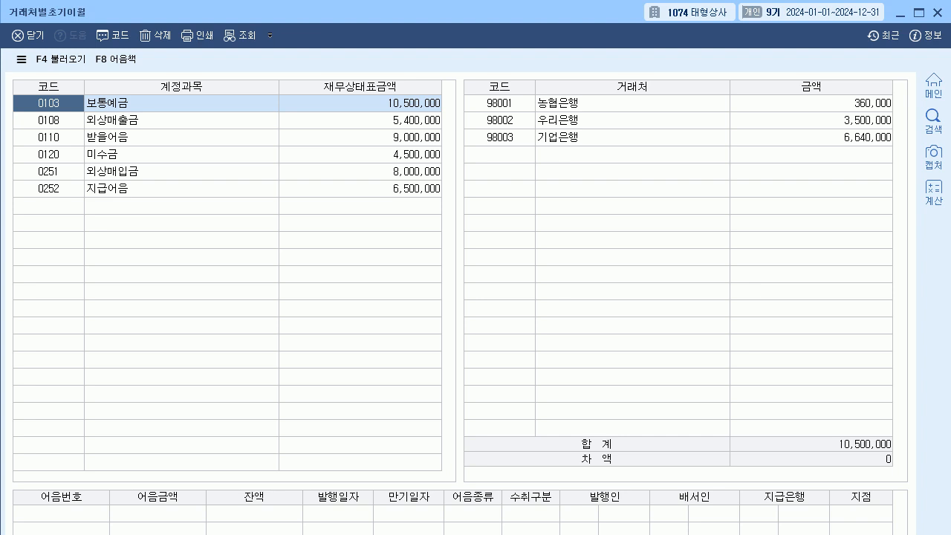
pyautogui.click(48, 137)
pyautogui.click(810, 103)
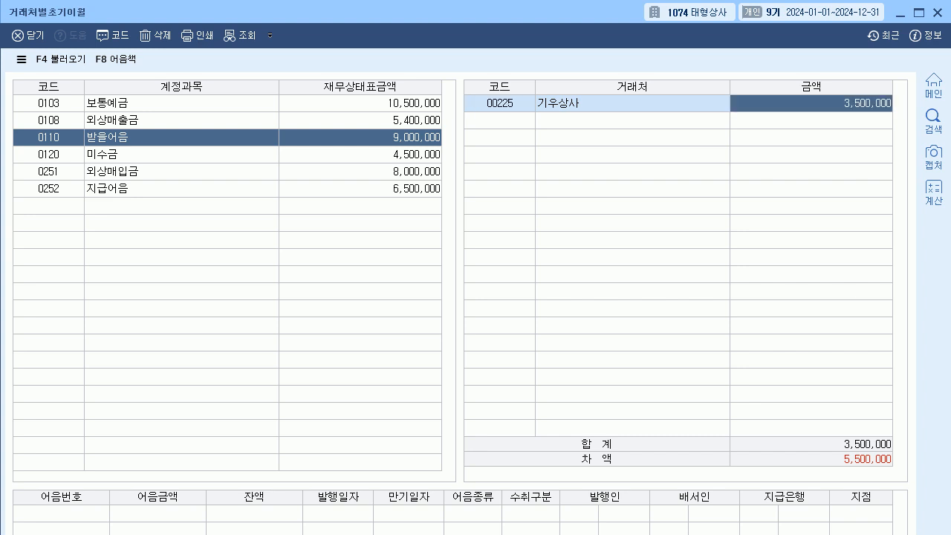
# - Add 하우스컴 as a client under 0110 받을어음 with an amount of 5,500,000
pyautogui.press('Return')
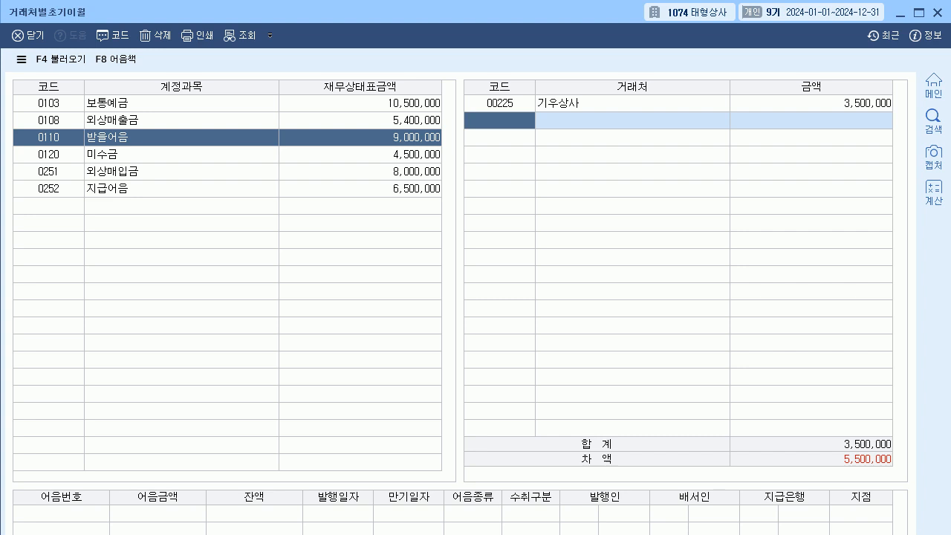
pyautogui.click(112, 35)
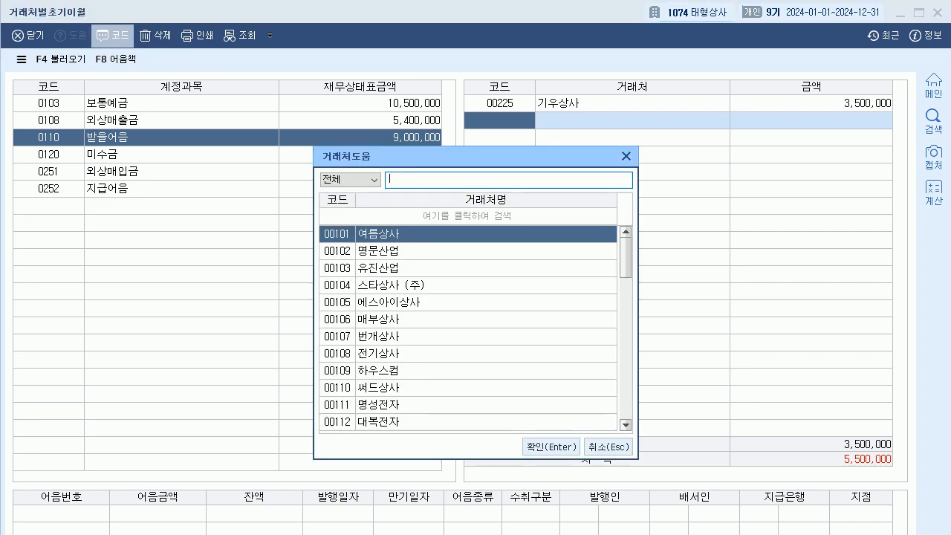
pyautogui.write('항')
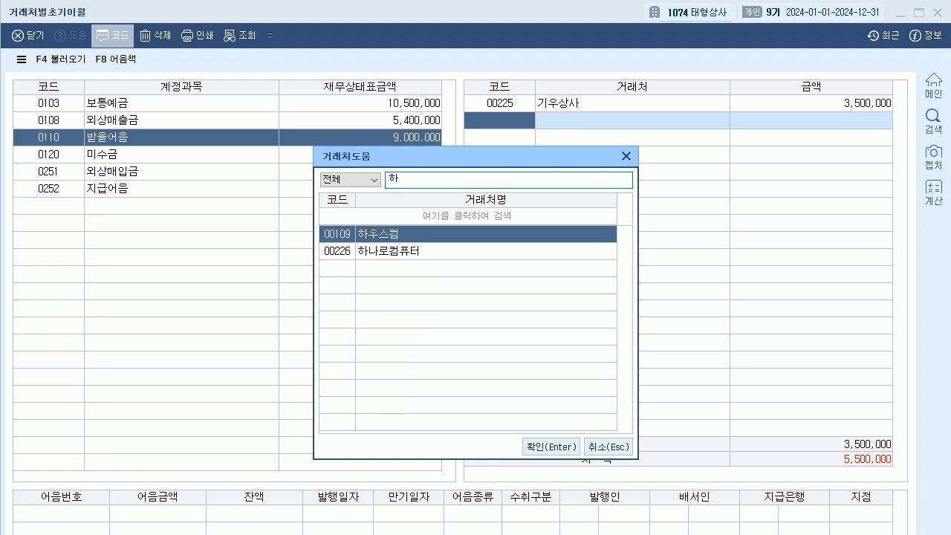
pyautogui.write('우')
pyautogui.press('Return')
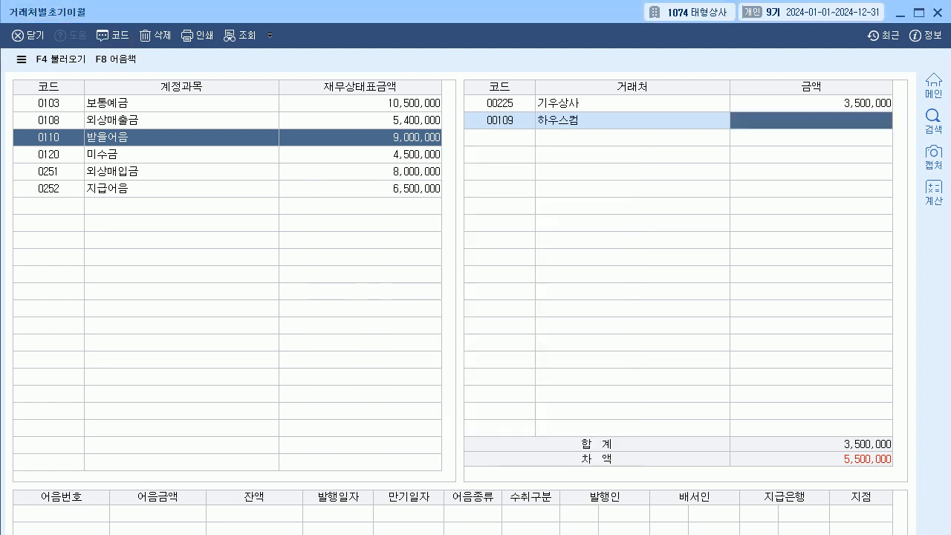
pyautogui.write('5500000')
pyautogui.press('Return')
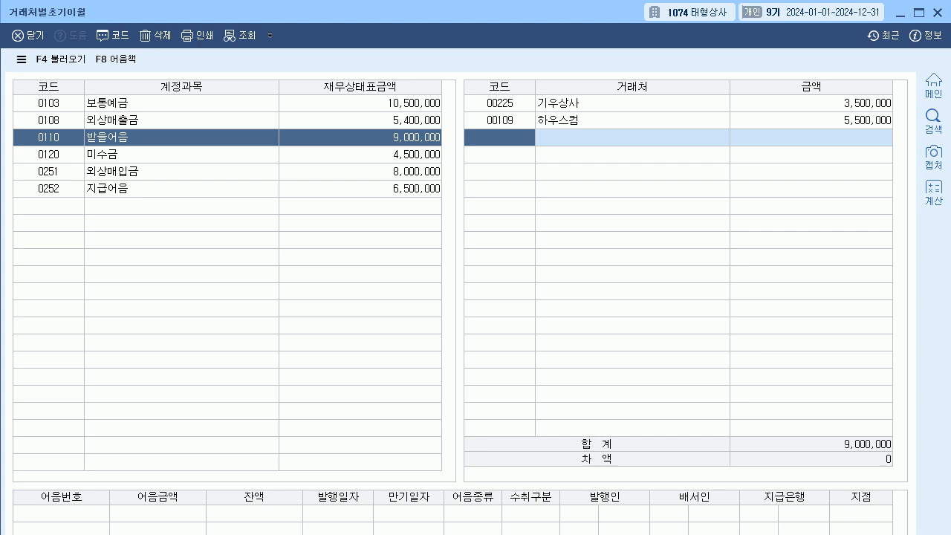
# - Under 0252 지급어음, correct the amounts to 4,000,000 for 모두피씨 and 2,500,000 for 하나로컴퓨터
pyautogui.click(360, 189)
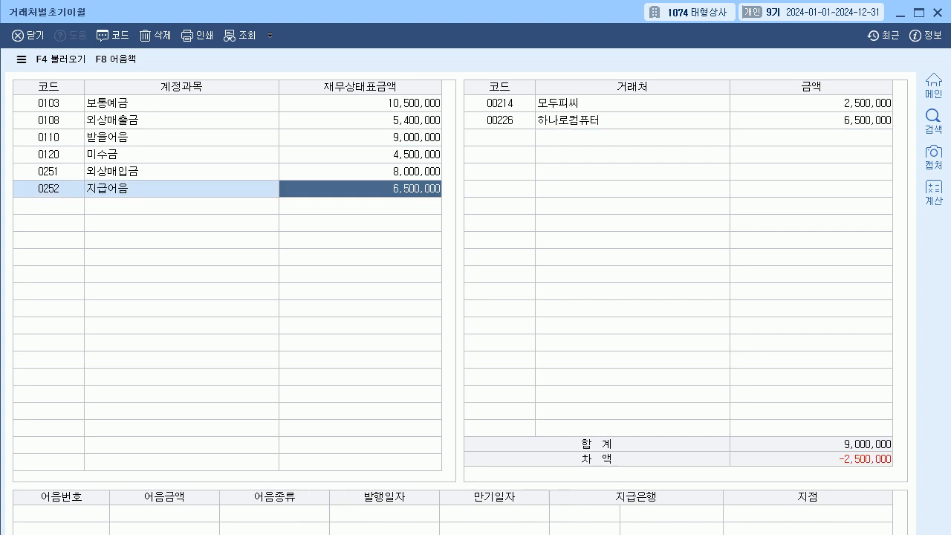
pyautogui.click(812, 103)
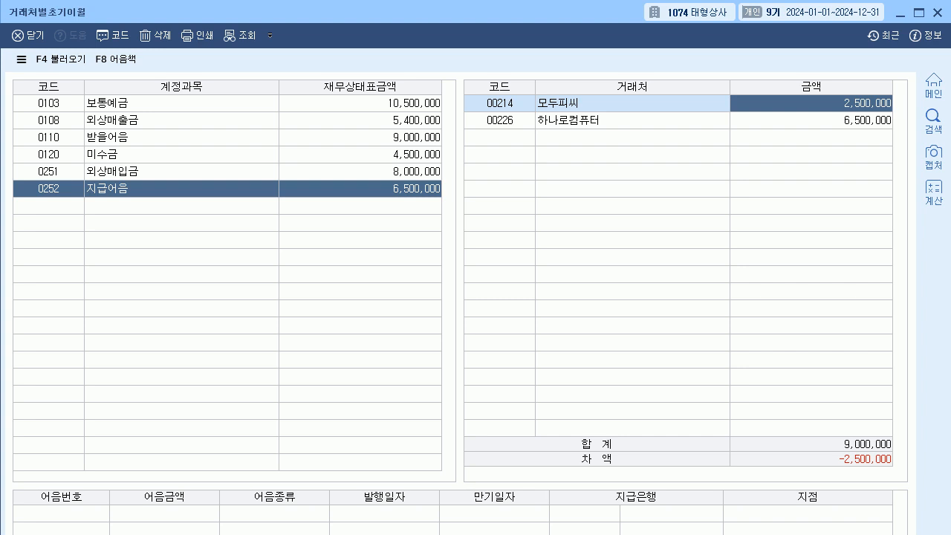
pyautogui.write('4000000')
pyautogui.press('Return')
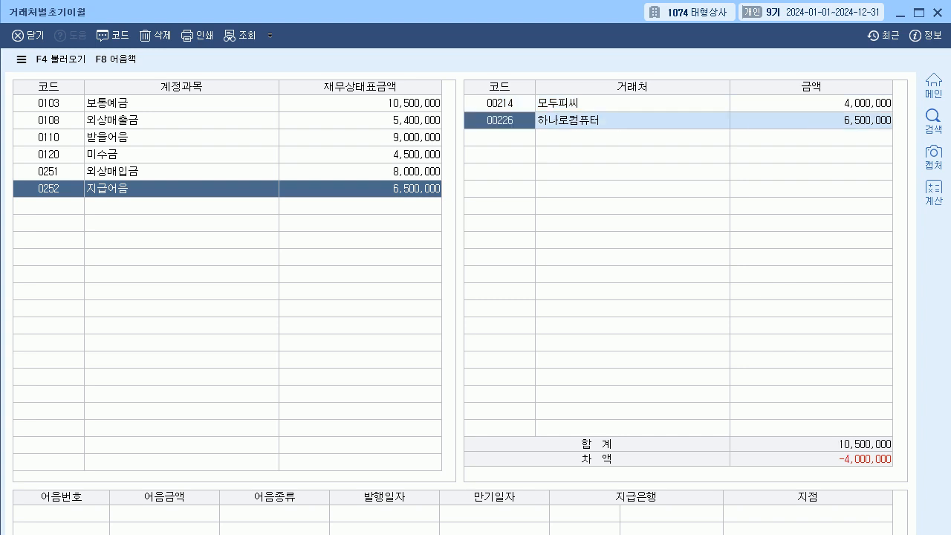
pyautogui.click(811, 120)
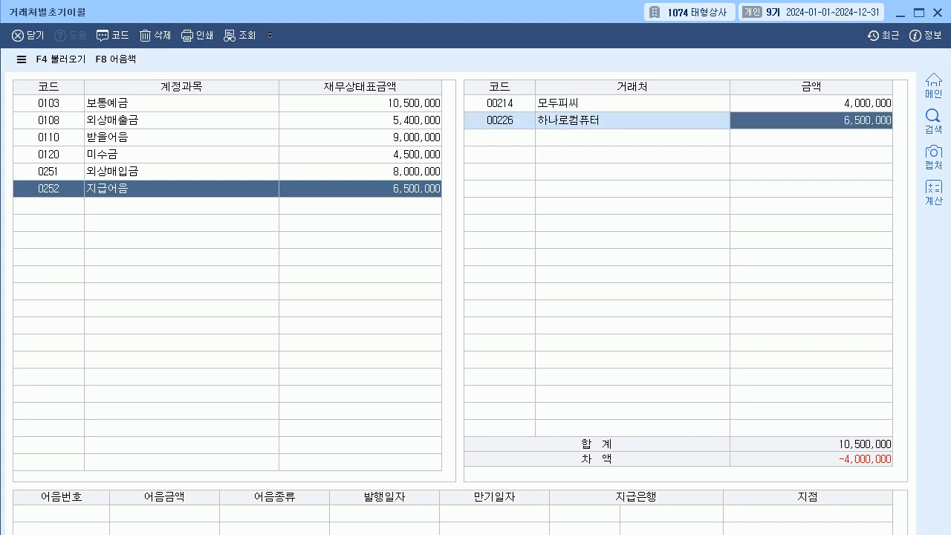
pyautogui.write('2500000')
pyautogui.press('Return')
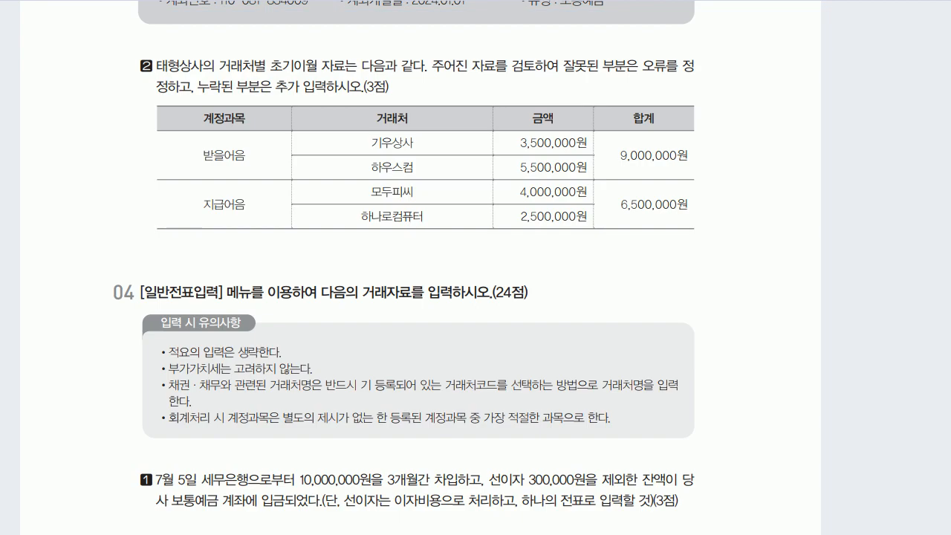
# - Read item 1 of question 04 in the exam document and open 일반전표입력 in KcLep
pyautogui.scroll(-3, 475, 268)
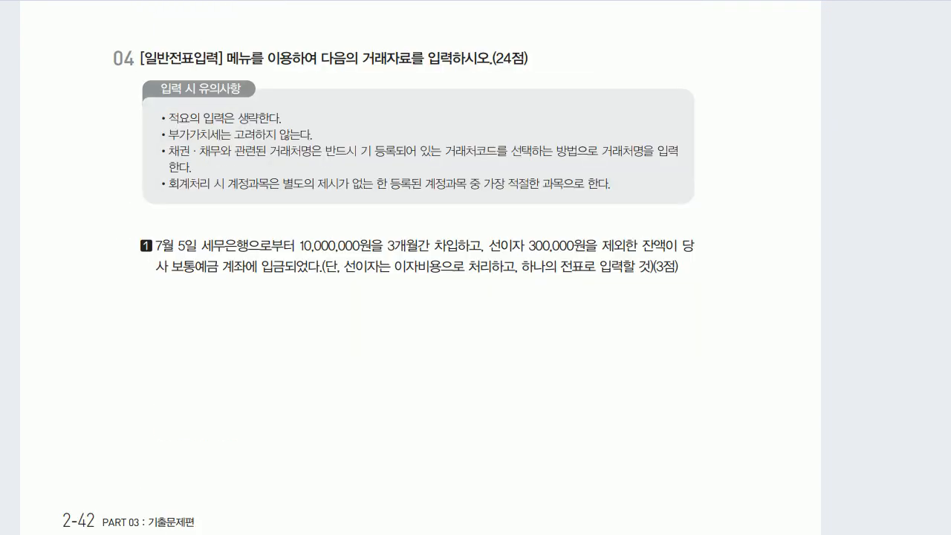
pyautogui.scroll(-1, 476, 267)
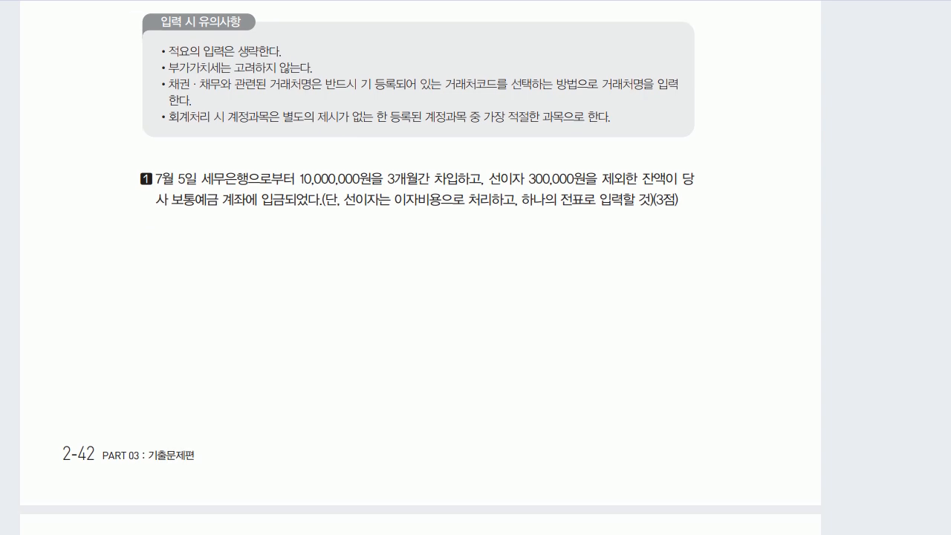
pyautogui.scroll(-2, 420, 257)
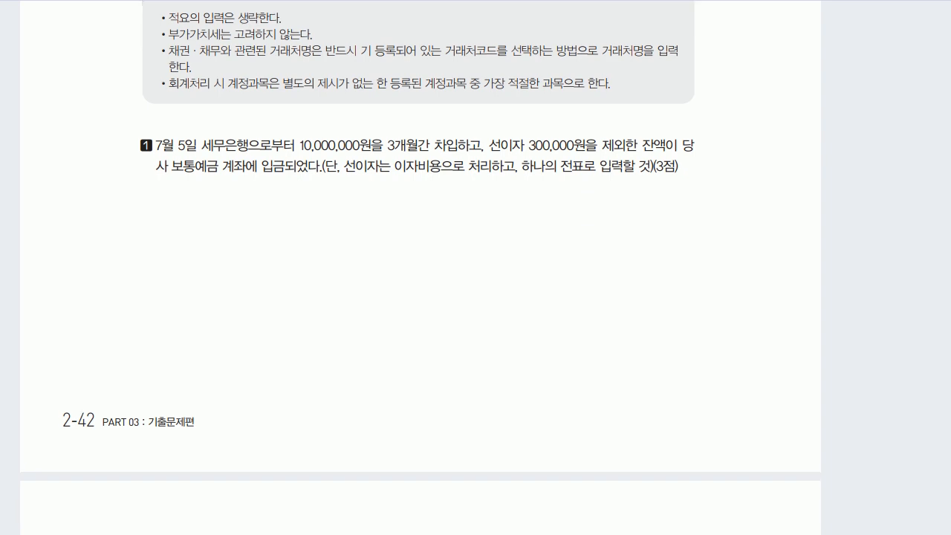
pyautogui.scroll(-1, 420, 267)
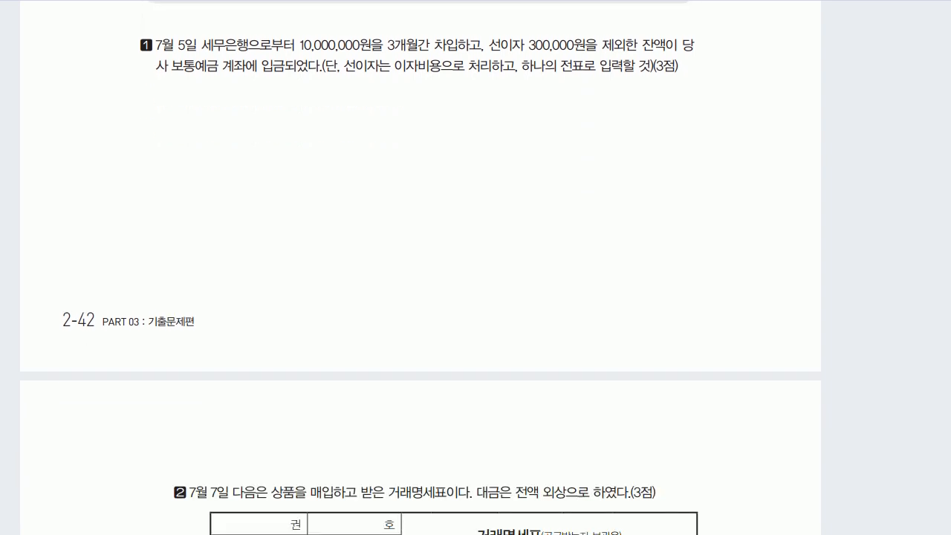
pyautogui.hotkey('alt', 'Tab')
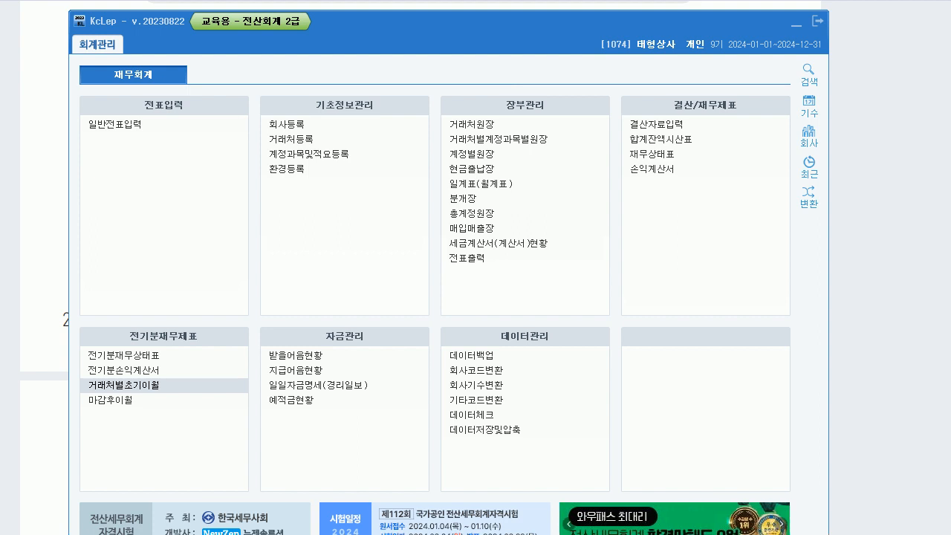
pyautogui.click(114, 125)
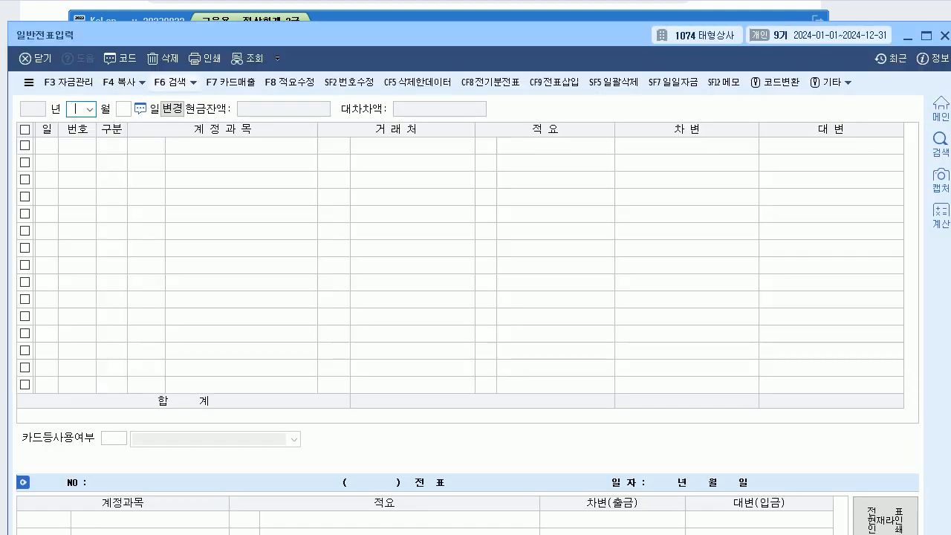
# - Set the voucher date to month 07, day 5, and arrange the windows so the question text stays readable above 일반전표입력
pyautogui.click(90, 109)
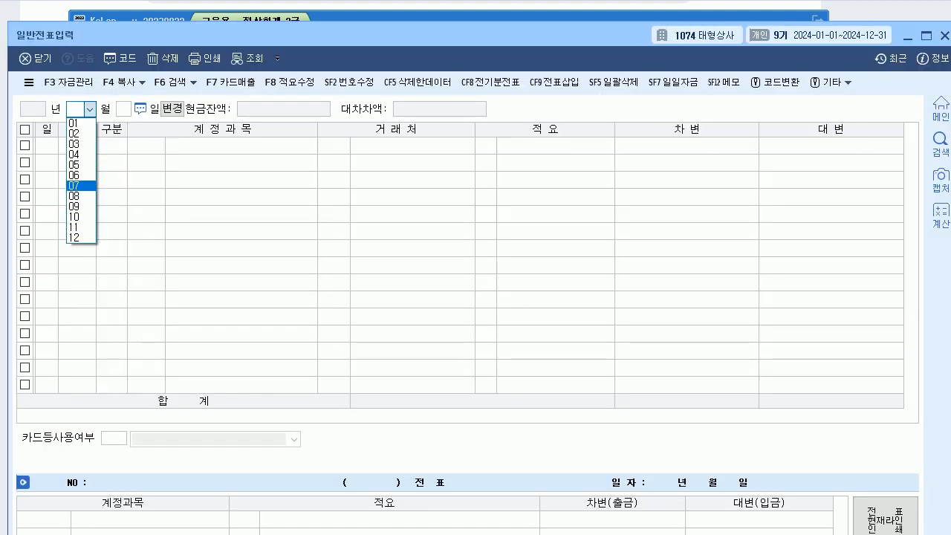
pyautogui.press('Return')
pyautogui.write('5')
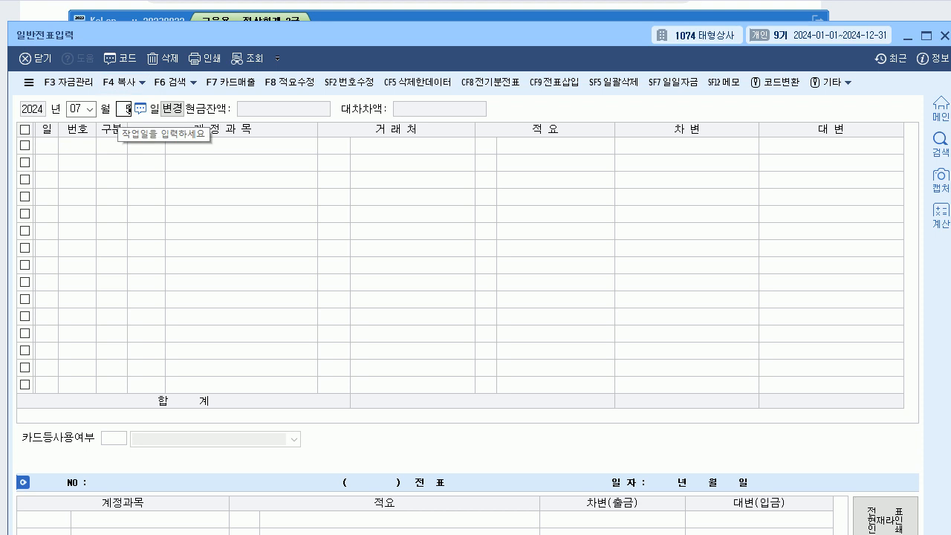
pyautogui.press('Return')
pyautogui.moveTo(356, 35); pyautogui.dragTo(357, 71)
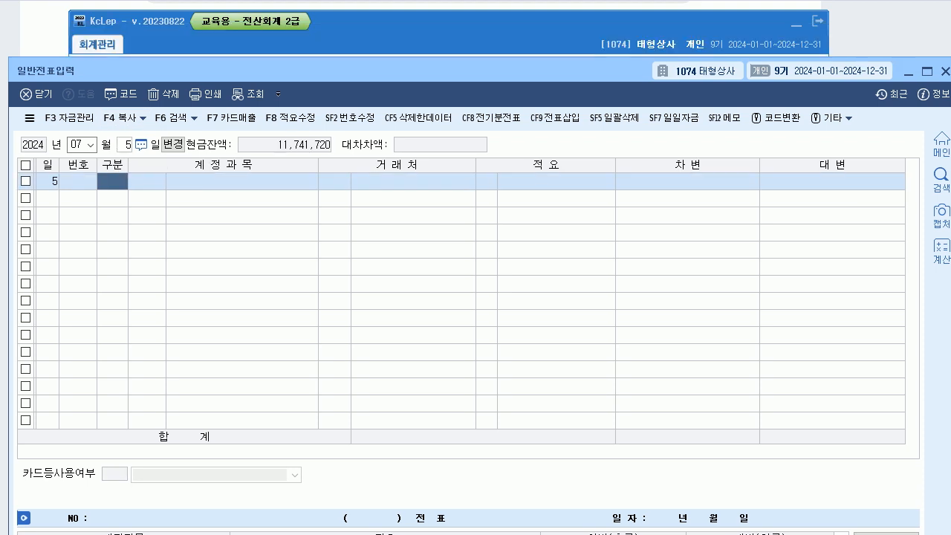
pyautogui.click(797, 23)
pyautogui.moveTo(475, 71); pyautogui.dragTo(494, 123)
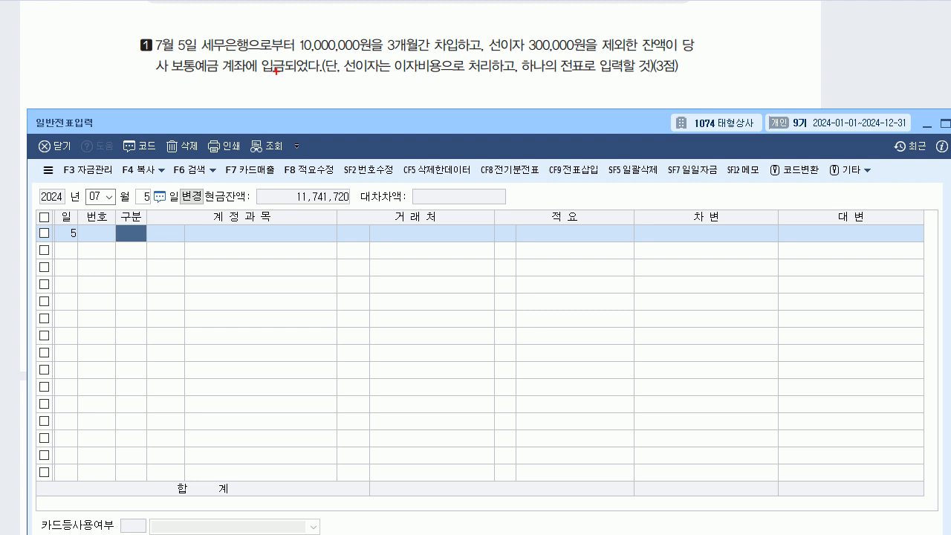
pyautogui.moveTo(387, 52); pyautogui.dragTo(445, 49)
pyautogui.moveTo(387, 15)
pyautogui.mouseDown()
pyautogui.moveTo(392, 28)
pyautogui.moveTo(406, 17)
pyautogui.moveTo(401, 26)
pyautogui.moveTo(415, 25)
pyautogui.moveTo(420, 52)
pyautogui.mouseUp()
pyautogui.moveTo(423, 17); pyautogui.dragTo(435, 36)
pyautogui.moveTo(435, 25); pyautogui.dragTo(460, 23)
pyautogui.moveTo(454, 25); pyautogui.dragTo(460, 34)
pyautogui.moveTo(455, 30); pyautogui.dragTo(475, 21)
pyautogui.moveTo(467, 23)
pyautogui.mouseDown()
pyautogui.moveTo(469, 35)
pyautogui.moveTo(483, 21)
pyautogui.mouseUp()
pyautogui.moveTo(478, 21); pyautogui.dragTo(479, 27)
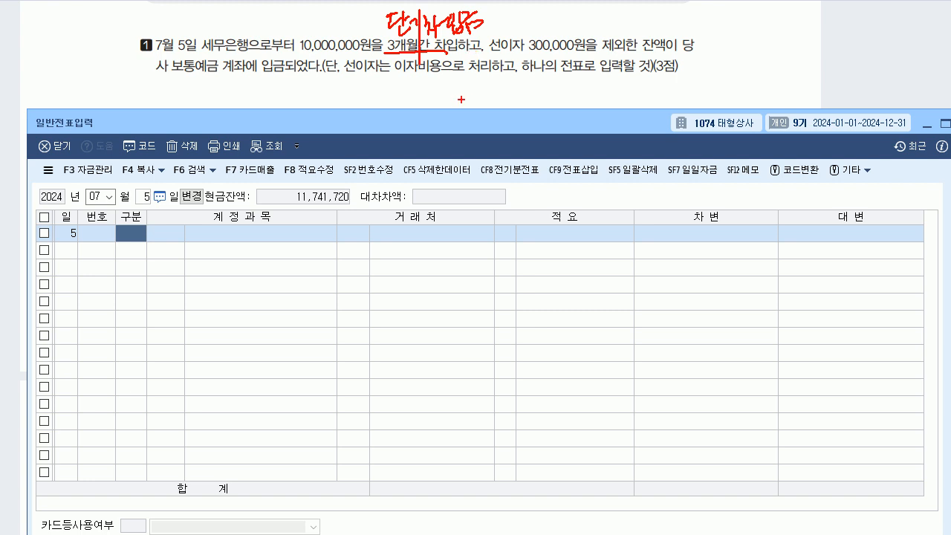
pyautogui.moveTo(441, 85); pyautogui.dragTo(423, 135)
pyautogui.moveTo(465, 101)
pyautogui.mouseDown()
pyautogui.moveTo(475, 98)
pyautogui.moveTo(479, 112)
pyautogui.mouseUp()
pyautogui.moveTo(482, 97)
pyautogui.mouseDown()
pyautogui.moveTo(480, 113)
pyautogui.moveTo(498, 134)
pyautogui.moveTo(503, 114)
pyautogui.mouseUp()
pyautogui.moveTo(507, 106); pyautogui.dragTo(515, 114)
pyautogui.moveTo(515, 106); pyautogui.dragTo(522, 98)
pyautogui.moveTo(529, 94); pyautogui.dragTo(530, 112)
pyautogui.moveTo(531, 96); pyautogui.dragTo(547, 102)
pyautogui.moveTo(538, 105); pyautogui.dragTo(548, 115)
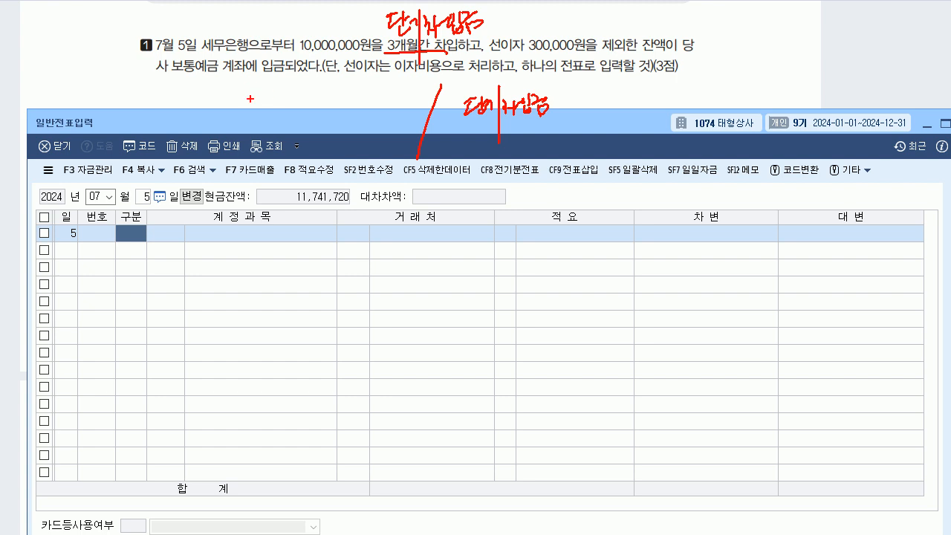
pyautogui.moveTo(251, 91)
pyautogui.mouseDown()
pyautogui.moveTo(259, 115)
pyautogui.moveTo(268, 100)
pyautogui.moveTo(276, 111)
pyautogui.moveTo(290, 95)
pyautogui.moveTo(283, 104)
pyautogui.moveTo(293, 111)
pyautogui.moveTo(309, 101)
pyautogui.moveTo(303, 108)
pyautogui.mouseUp()
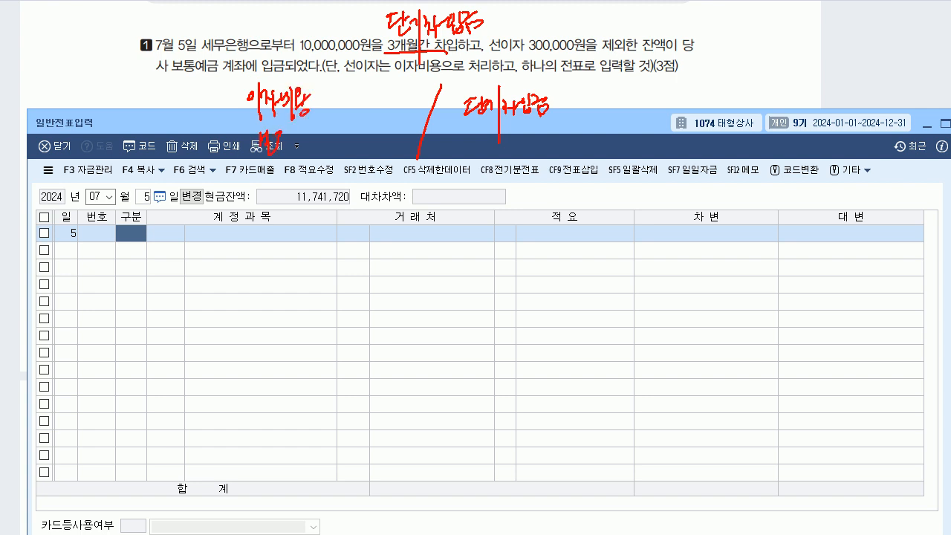
pyautogui.moveTo(301, 159); pyautogui.dragTo(303, 192)
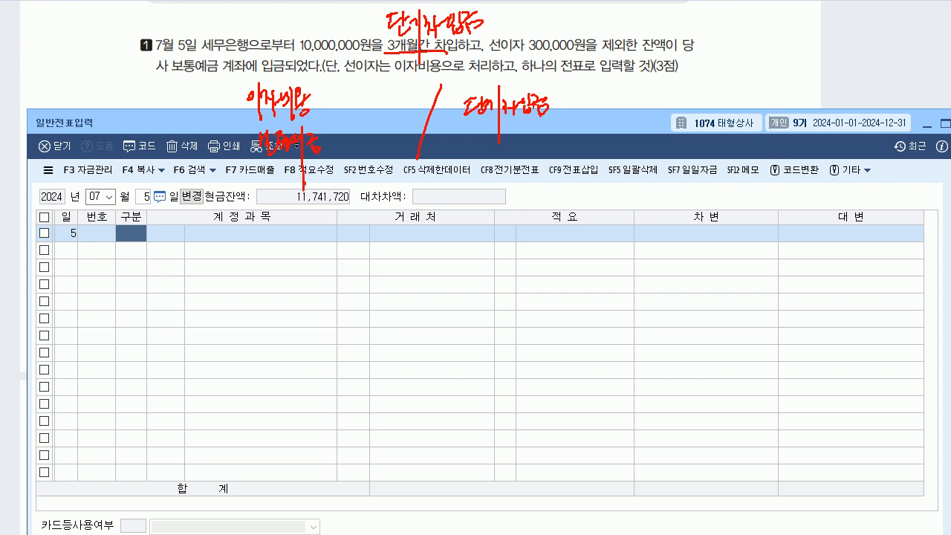
pyautogui.moveTo(481, 128)
pyautogui.mouseDown()
pyautogui.moveTo(481, 138)
pyautogui.moveTo(493, 136)
pyautogui.mouseUp()
pyautogui.moveTo(494, 130)
pyautogui.mouseDown()
pyautogui.moveTo(497, 139)
pyautogui.moveTo(555, 134)
pyautogui.mouseUp()
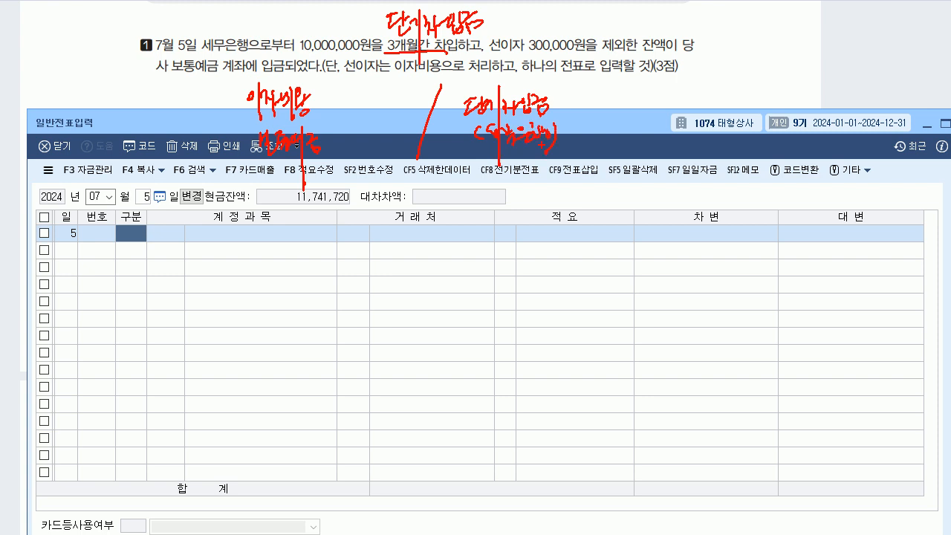
pyautogui.press('Escape')
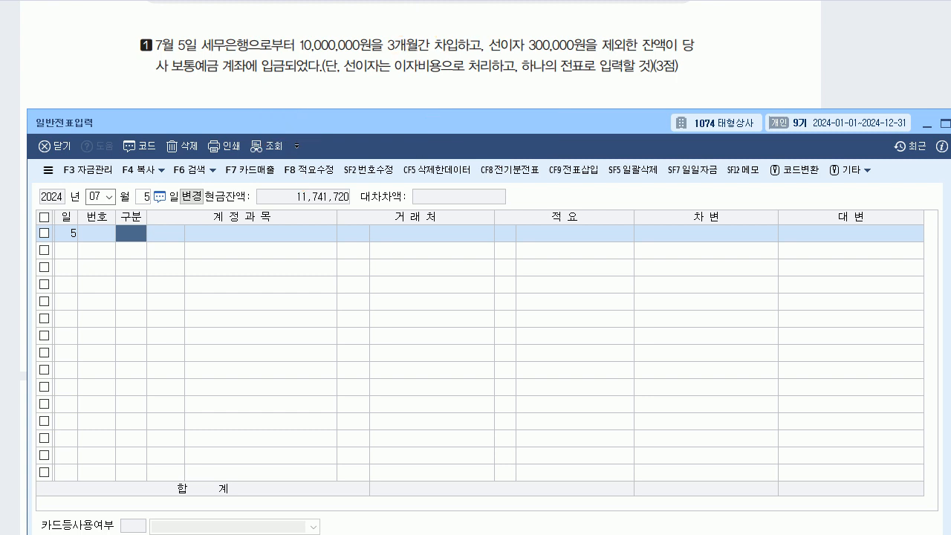
# - Enter a 차변 line for 0951 이자비용 with an amount of 300,000
pyautogui.write('3')
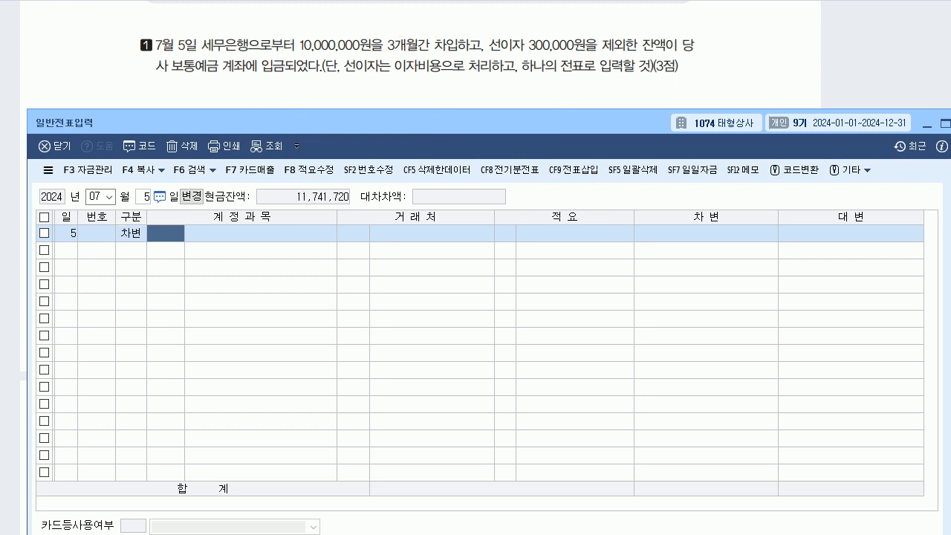
pyautogui.write('91')
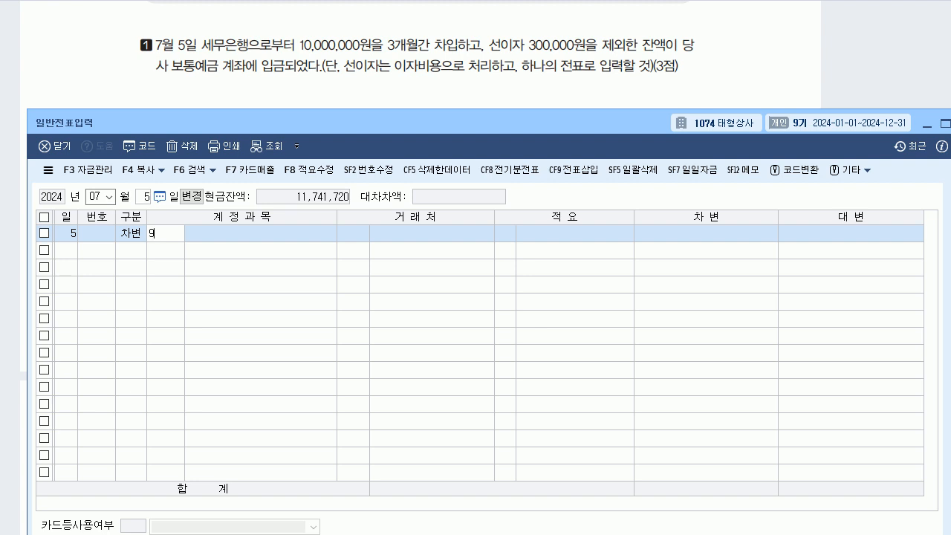
pyautogui.press('Return')
pyautogui.press('Return')
pyautogui.press('Return')
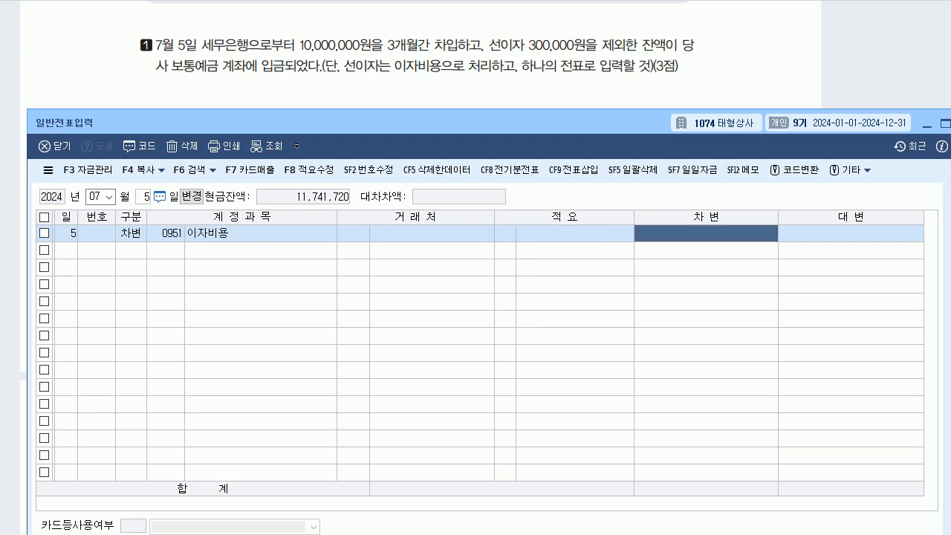
pyautogui.write('300000')
pyautogui.press('Return')
# - Add a second 차변 line for 0103 보통예금 with an amount of 3,700,000
pyautogui.write('3103')
pyautogui.press('Return')
pyautogui.press('Return')
pyautogui.press('Return')
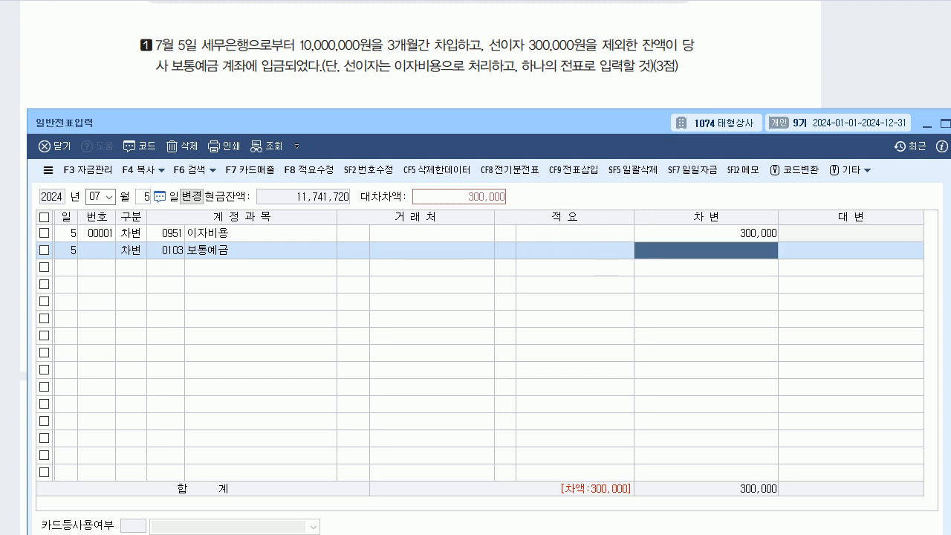
pyautogui.write('3700000')
pyautogui.press('Return')
# - Add a 대변 line for 0260 단기차입금 with 세무은행 as the 거래처
pyautogui.write('4262')
pyautogui.press('Return')
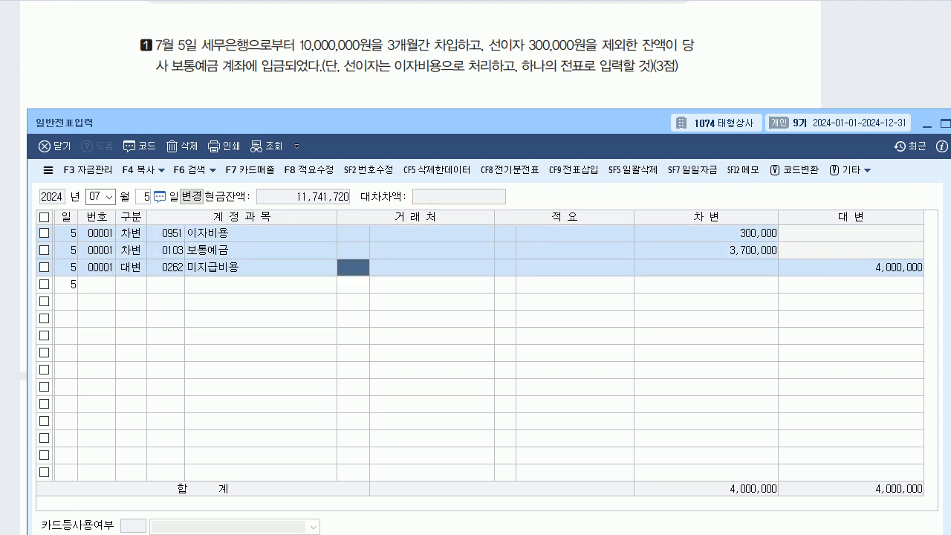
pyautogui.press('Left')
pyautogui.write('260')
pyautogui.press('Return')
pyautogui.write('세무')
pyautogui.press('Return')
pyautogui.press('Return')
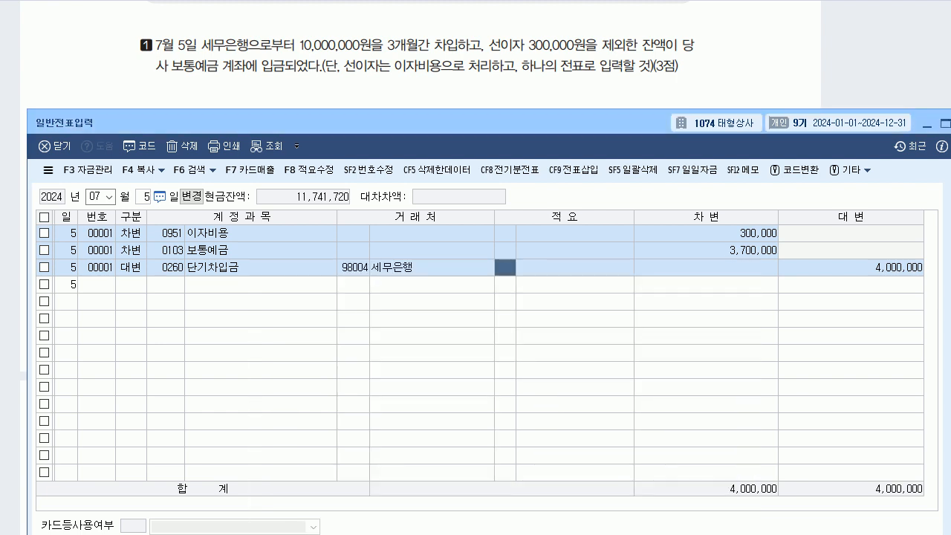
pyautogui.press('Return')
pyautogui.press('Return')
# - Correct the 차변 amount of the 보통예금 line to 9,700,000
pyautogui.press('Up')
pyautogui.press('Right')
pyautogui.press('Right')
pyautogui.press('Right')
pyautogui.press('Up')
pyautogui.press('Right')
pyautogui.press('Right')
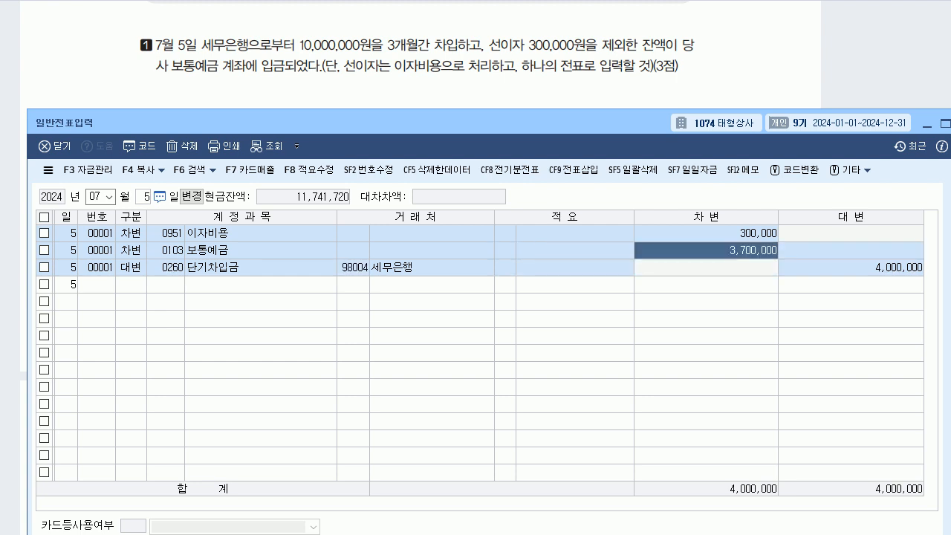
pyautogui.write('9700000')
pyautogui.press('Return')
# - Correct the 대변 amount of the 단기차입금 line to 10,000,000
pyautogui.press('Return')
pyautogui.press('Return')
pyautogui.press('Return')
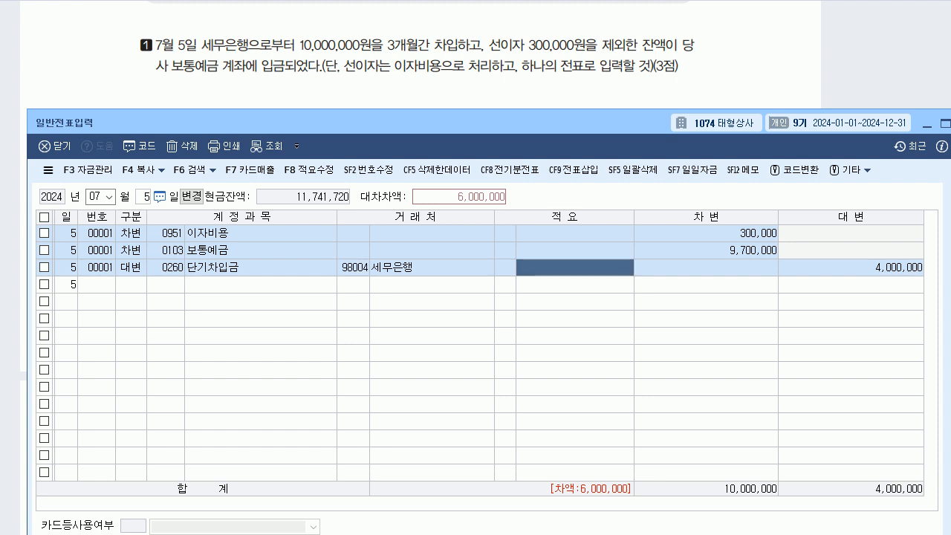
pyautogui.press('Return')
pyautogui.write('10000000')
pyautogui.press('Return')
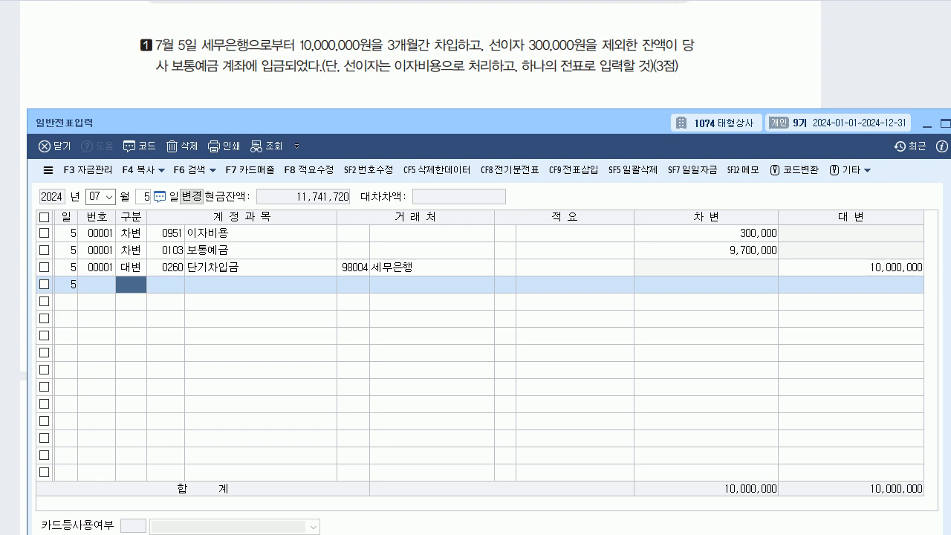
# - Bring transaction 2 into view in the exam document, then set the voucher date to 7월 7일 in 일반전표입력
pyautogui.hotkey('alt', 'Tab')
pyautogui.scroll(-6, 421, 290)
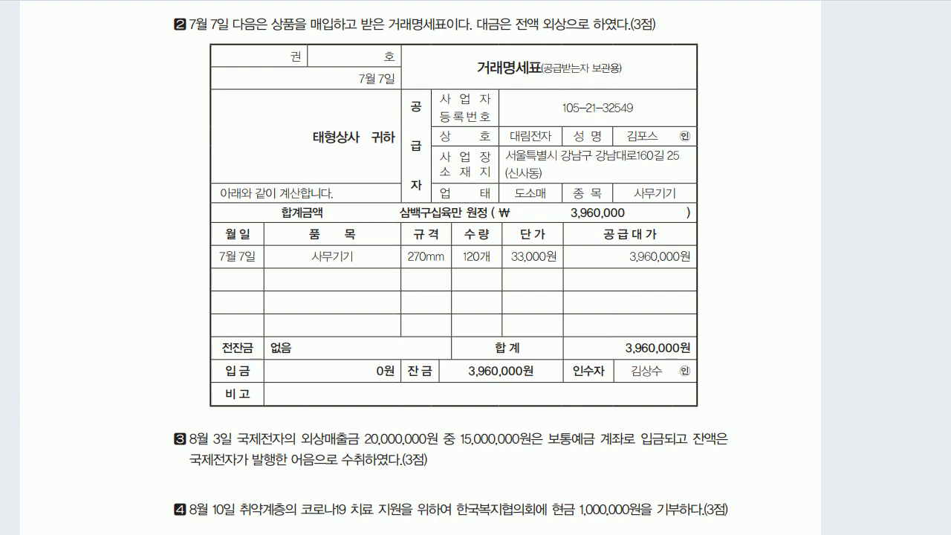
pyautogui.hotkey('alt', 'Tab')
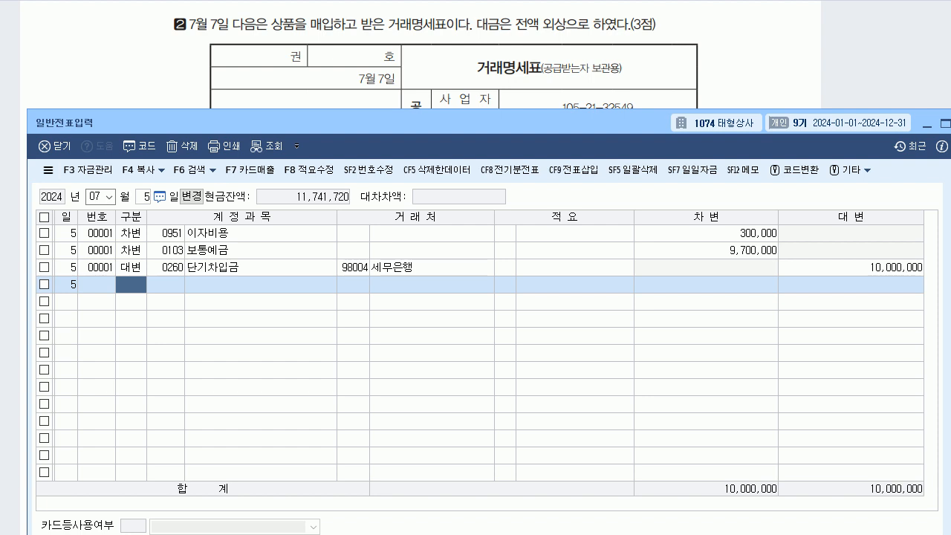
pyautogui.press('Escape')
pyautogui.write('7')
pyautogui.press('Return')
# - Add a 차변 line for 0146 상품 with an amount of 3,960,000
pyautogui.write('3146')
pyautogui.press('Return')
pyautogui.press('Return')
pyautogui.press('Return')
pyautogui.press('Return')
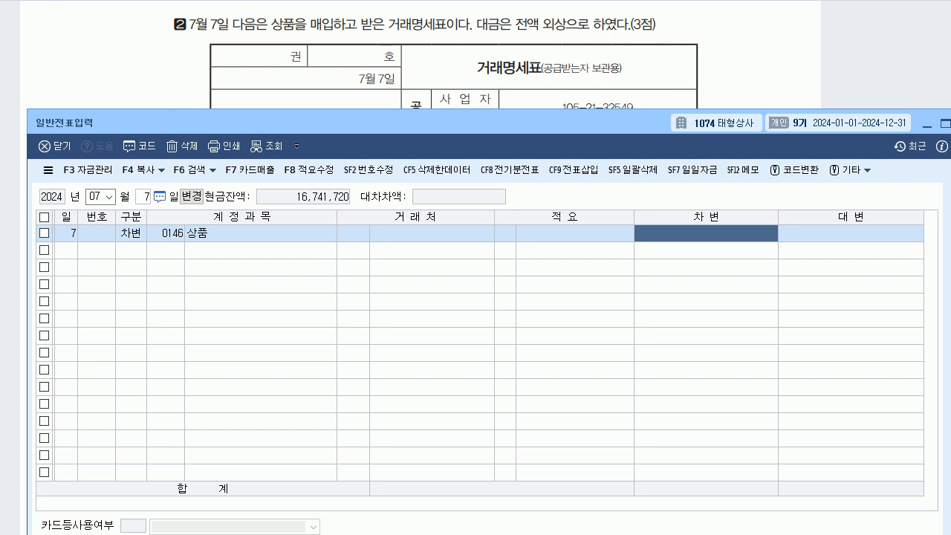
pyautogui.write('3960000')
pyautogui.press('Return')
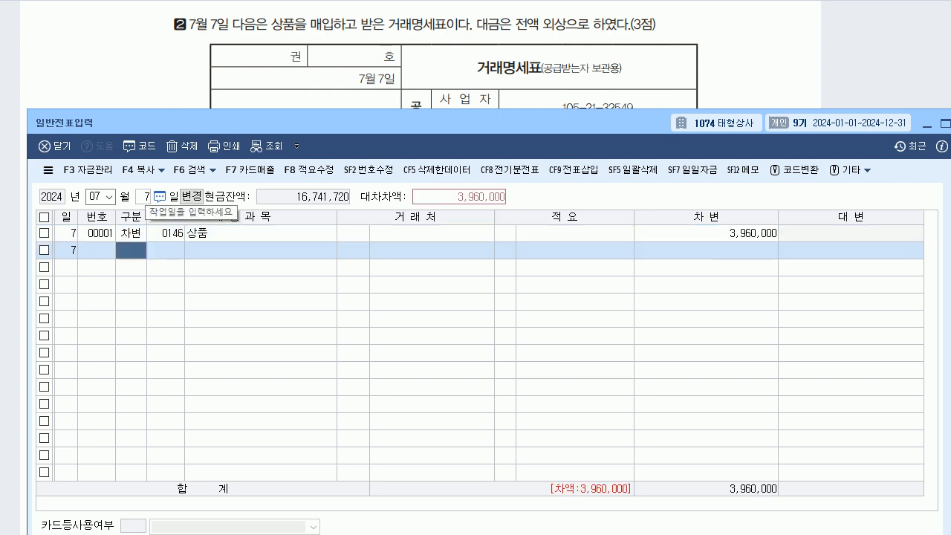
# - Add a balancing 대변 line for 0251 외상매입금 with 대림전자 as the 거래처
pyautogui.write('4')
pyautogui.press('Return')
pyautogui.write('251')
pyautogui.press('Return')
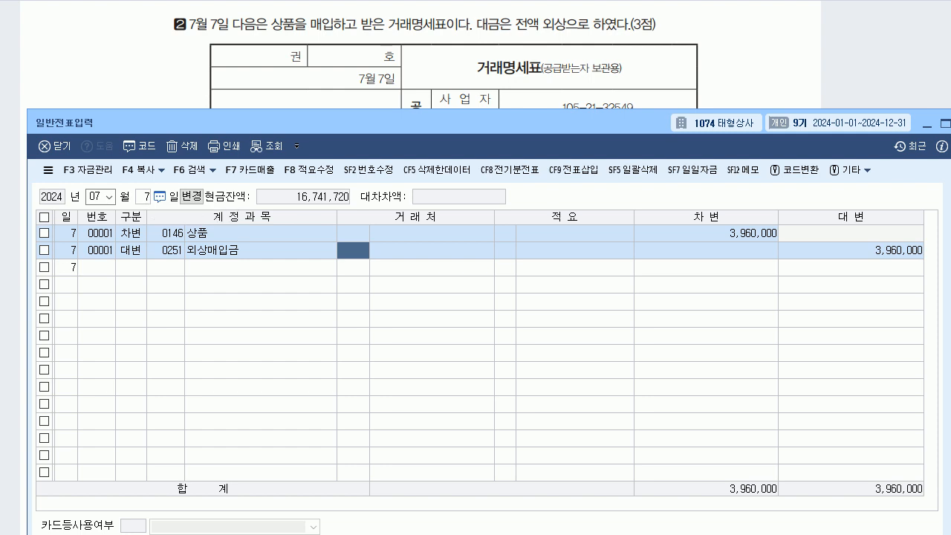
pyautogui.write('대림')
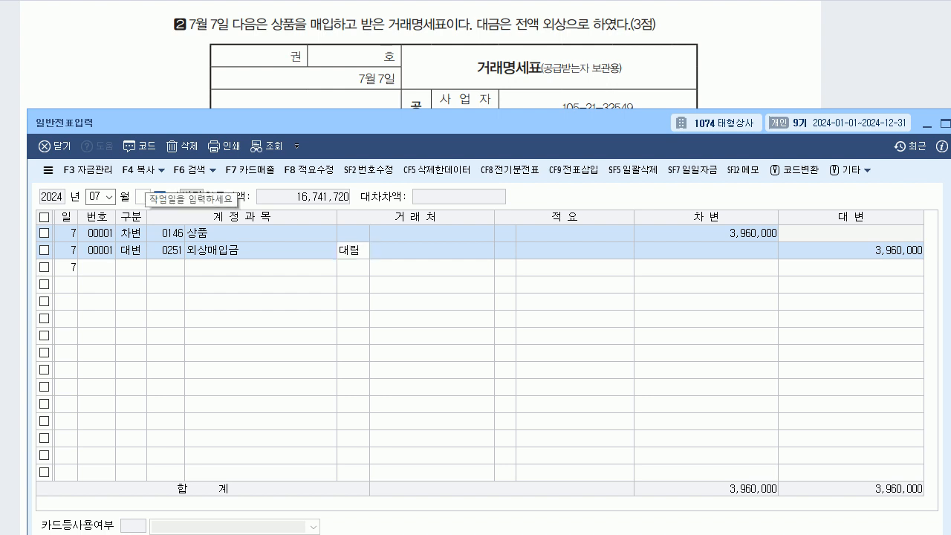
pyautogui.press('Return')
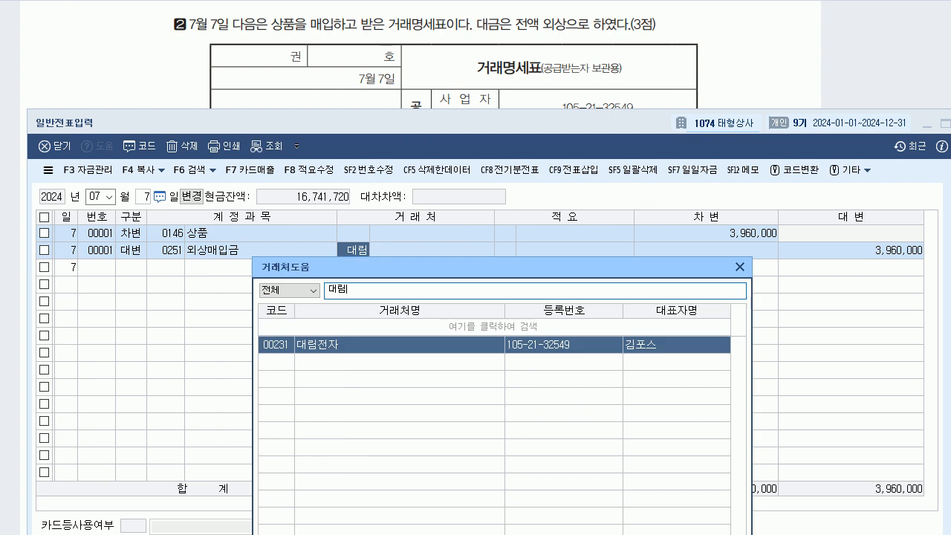
pyautogui.press('Return')
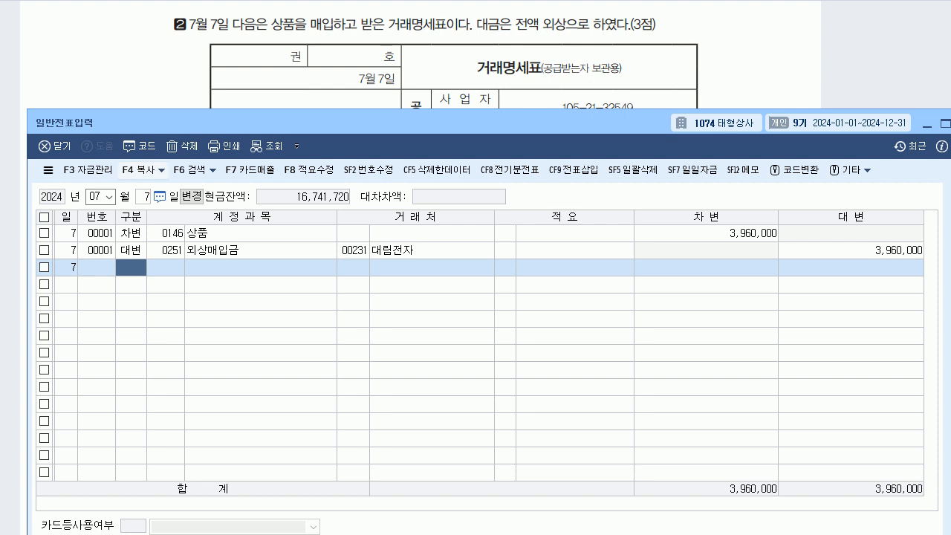
# - Bring transaction 3 into view in the exam document and set the voucher date to 8월 3일 in 일반전표입력
pyautogui.hotkey('alt', 'Tab')
pyautogui.scroll(-5, 451, 268)
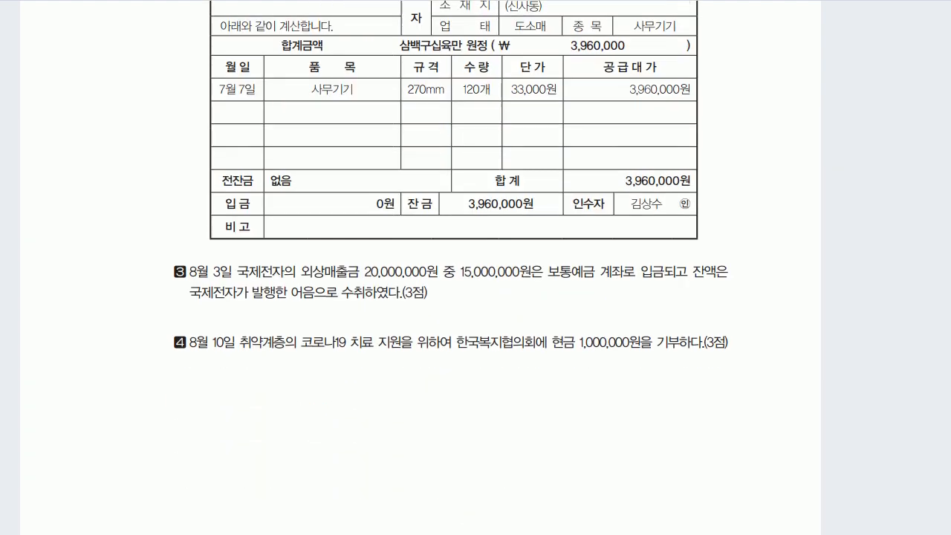
pyautogui.scroll(1, 450, 267)
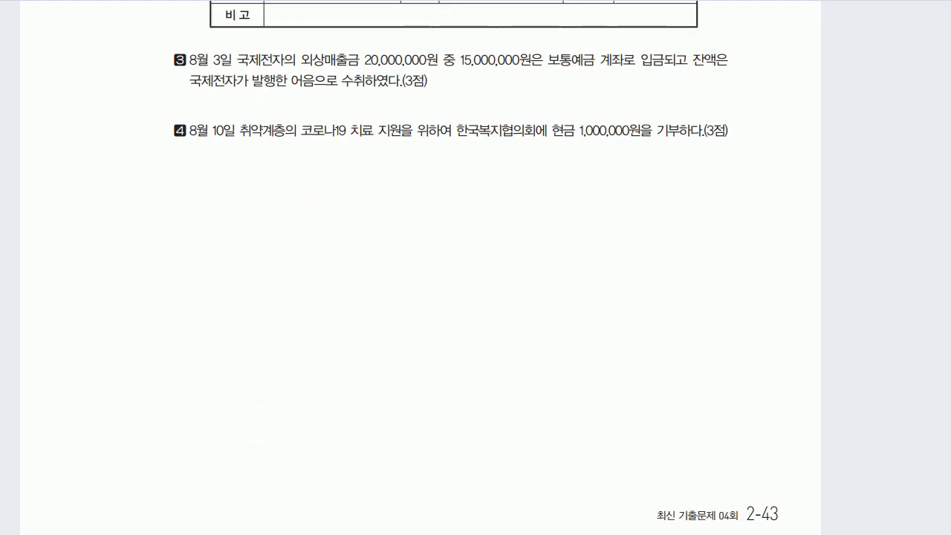
pyautogui.hotkey('alt', 'Tab')
pyautogui.moveTo(416, 123); pyautogui.dragTo(394, 108)
pyautogui.click(86, 183)
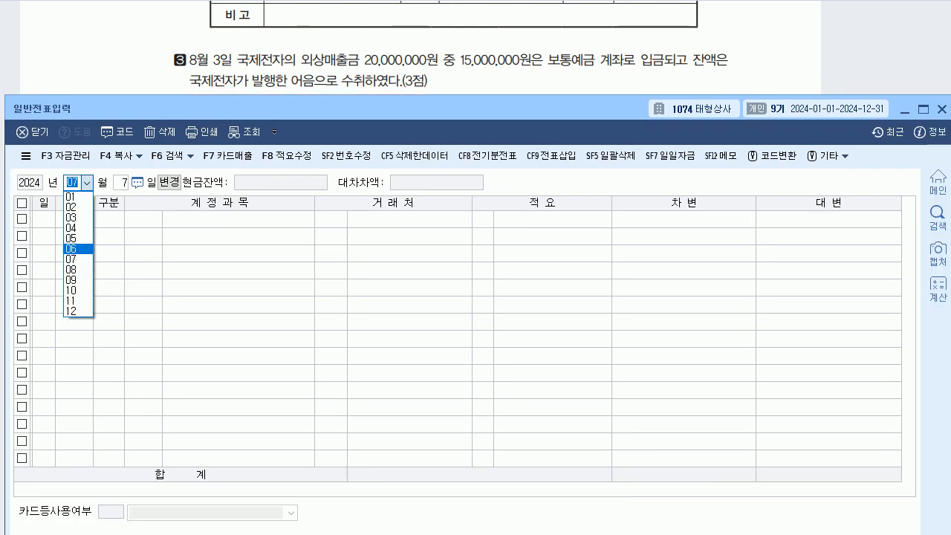
pyautogui.click(77, 269)
pyautogui.write('3')
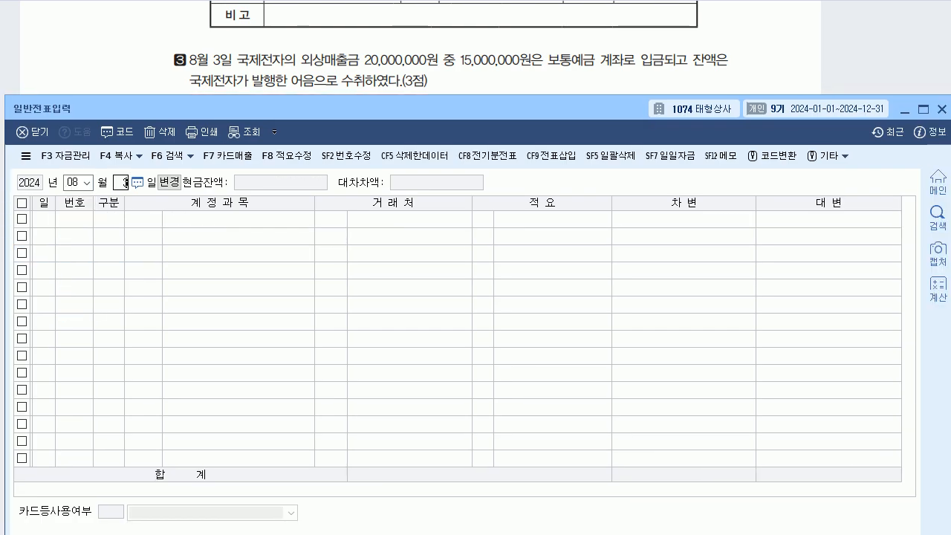
pyautogui.press('Return')
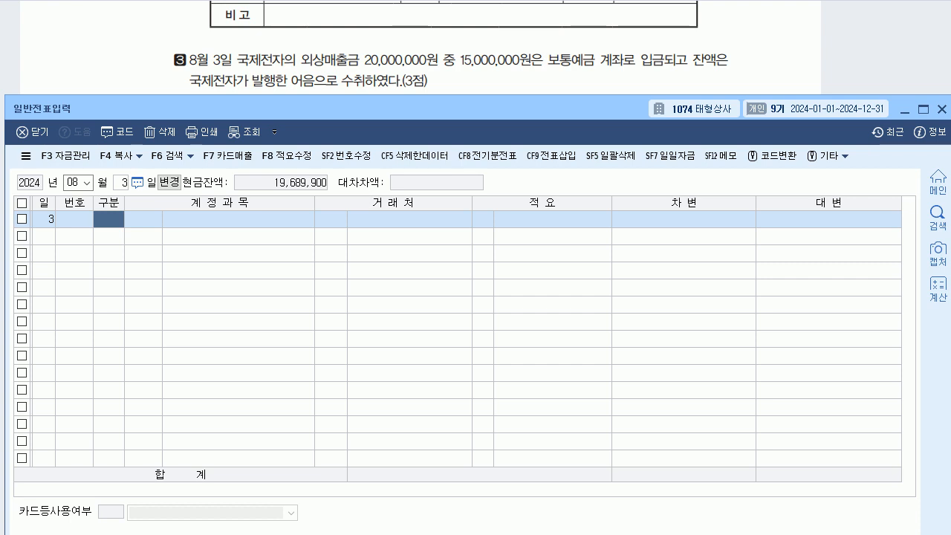
# - Add a 차변 line for 0103 보통예금 with an amount of 15,000,000
pyautogui.press('3')
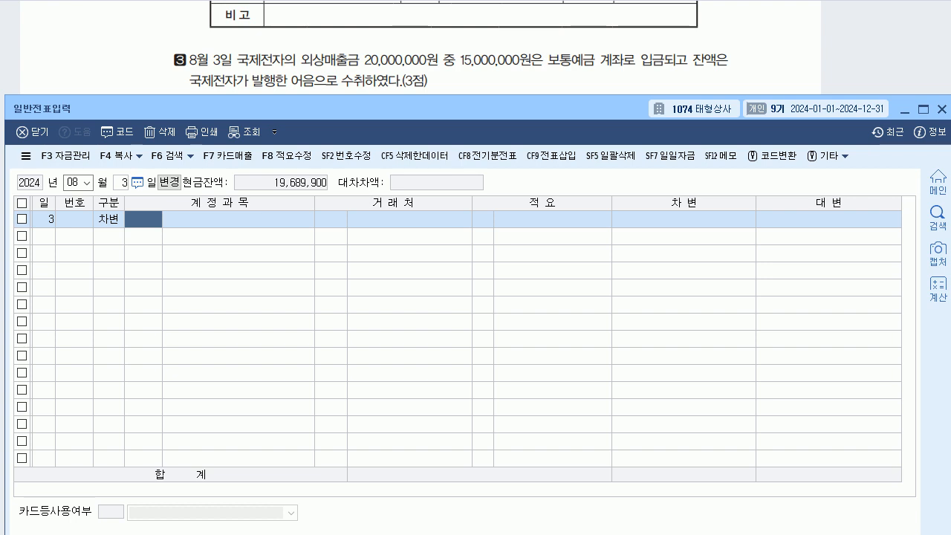
pyautogui.write('103')
pyautogui.press('Return')
pyautogui.press('Return')
pyautogui.press('Return')
pyautogui.press('Return')
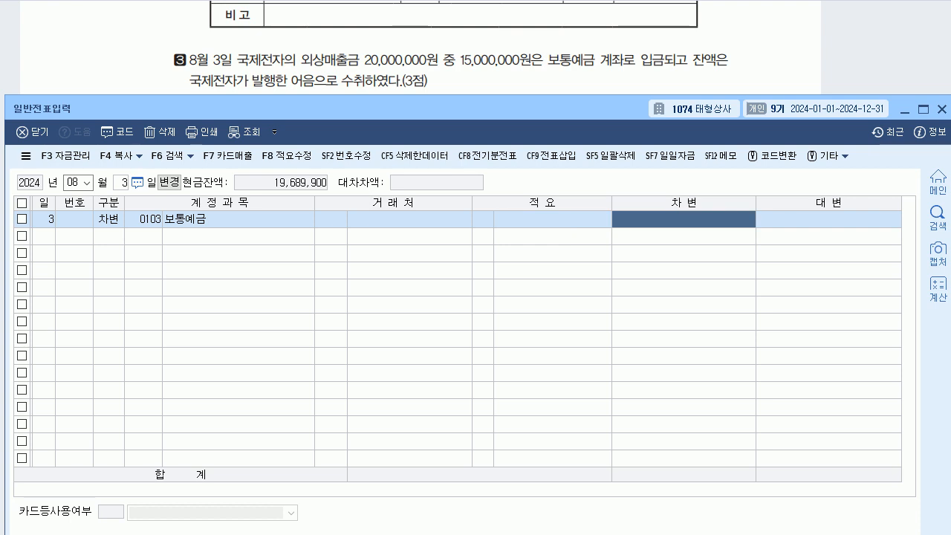
pyautogui.write('15000000')
pyautogui.press('Return')
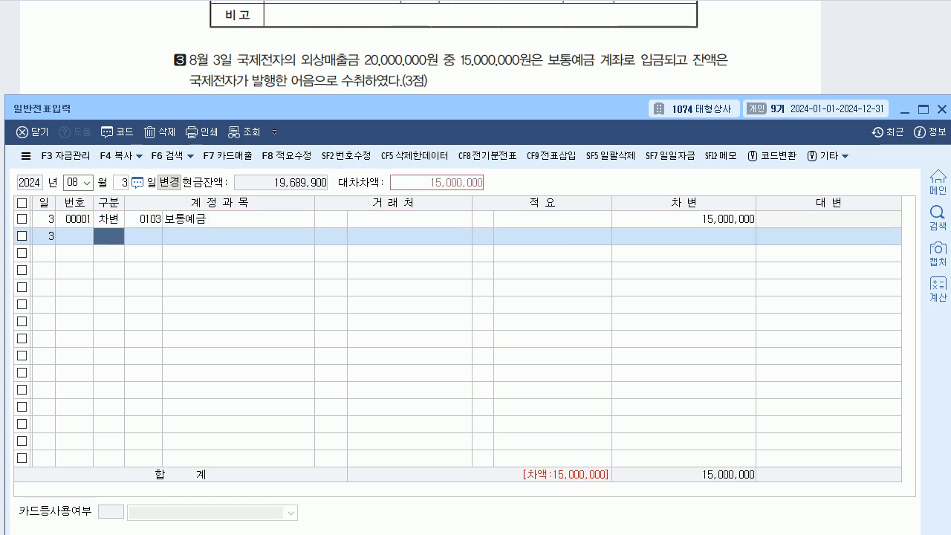
# - Add a second 차변 line for 0110 받을어음 with 국제전자 as the 거래처 and an amount of 5,000,000
pyautogui.write('3')
pyautogui.press('Return')
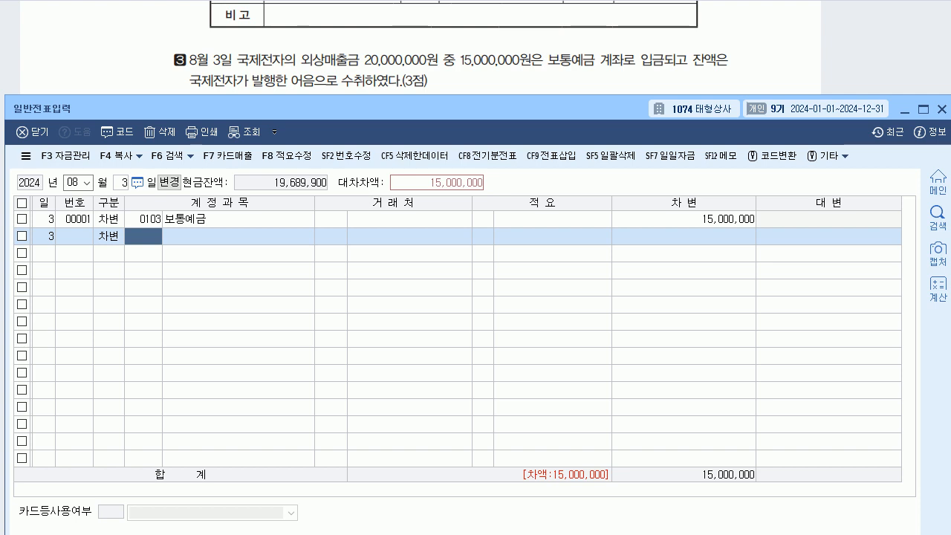
pyautogui.write('110')
pyautogui.press('Return')
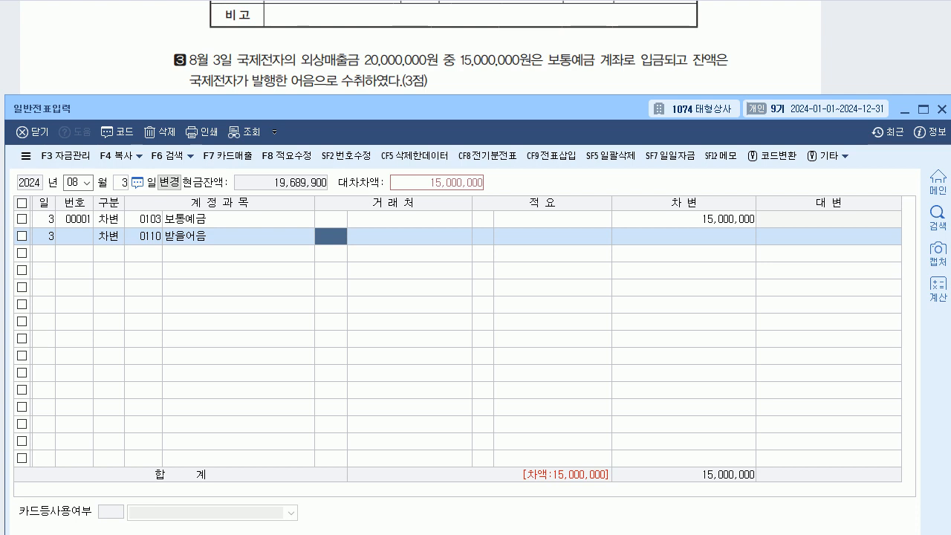
pyautogui.write('국제')
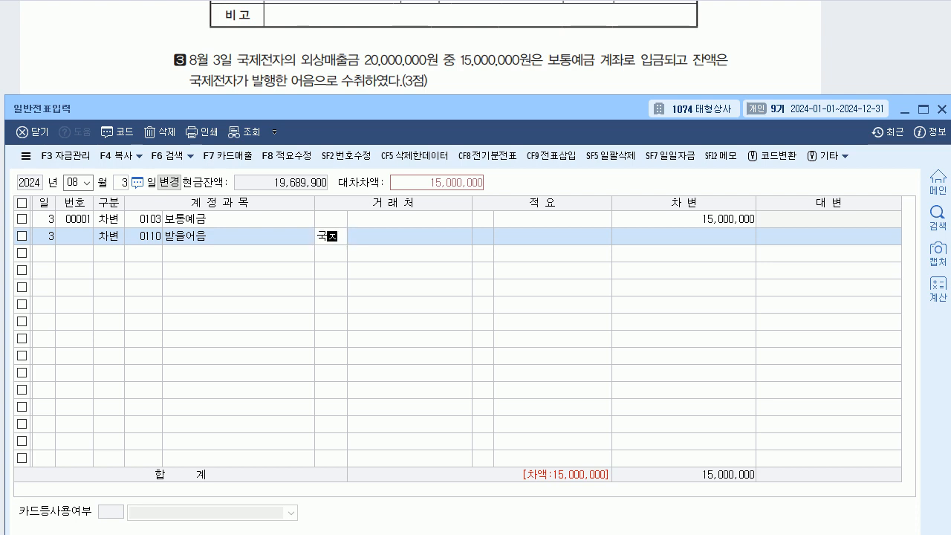
pyautogui.press('Return')
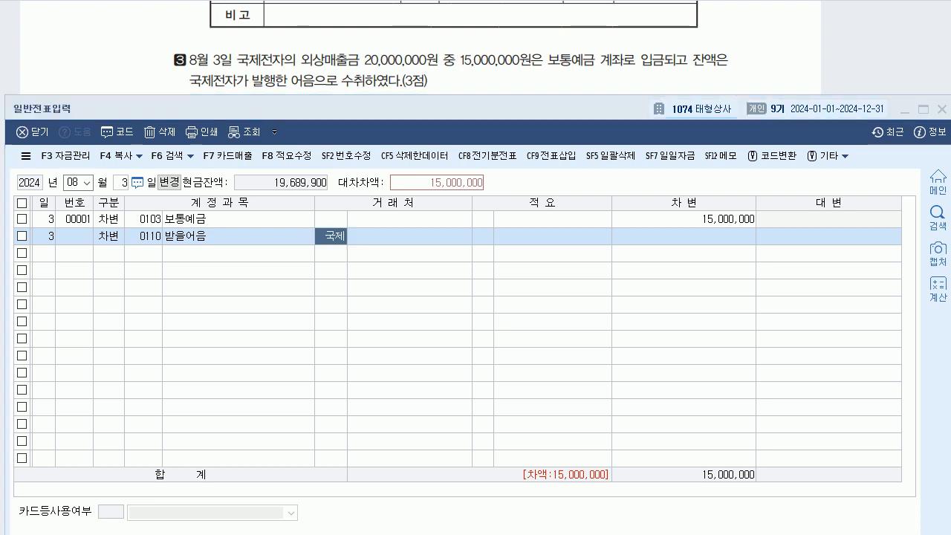
pyautogui.press('Return')
pyautogui.press('Return')
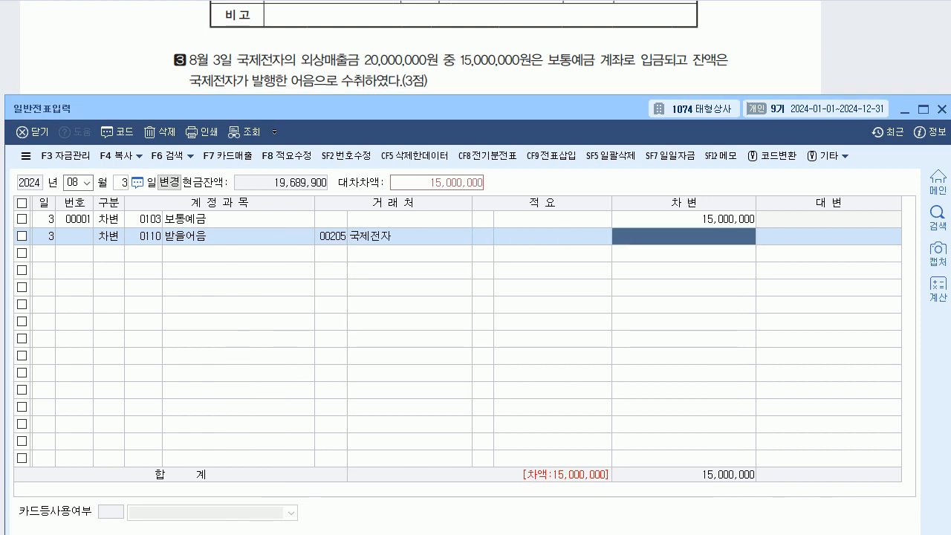
pyautogui.write('5000000')
pyautogui.press('Return')
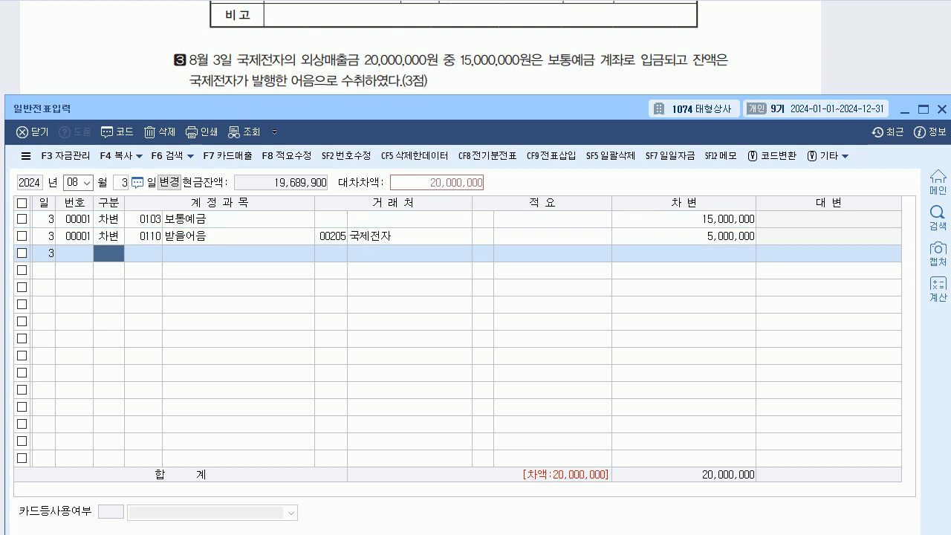
# - Add a balancing 대변 line for 0108 외상매출금 with 국제전자 as the 거래처
pyautogui.write('4')
pyautogui.press('Return')
pyautogui.write('108')
pyautogui.press('Return')
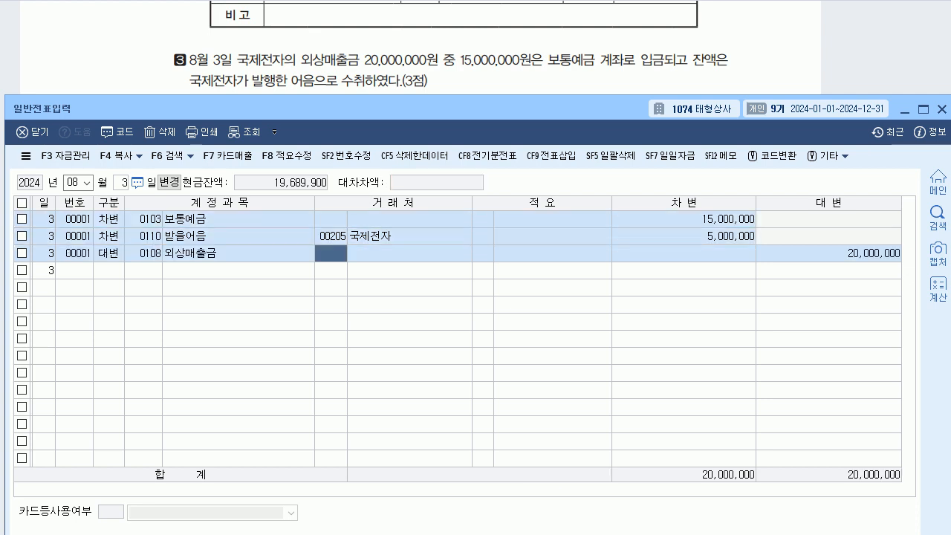
pyautogui.press('+')
pyautogui.press('Return')
pyautogui.press('Return')
pyautogui.press('Return')
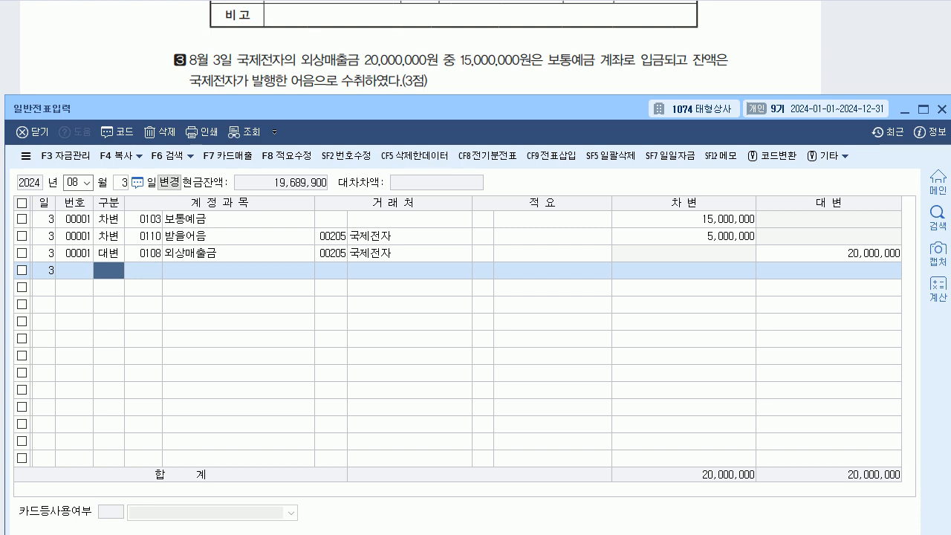
# - Uncover transaction 4 in the exam document, set the voucher date to 8월 10일 and start a 출금 line
pyautogui.moveTo(357, 109); pyautogui.dragTo(354, 169)
pyautogui.click(118, 243)
pyautogui.write('10')
pyautogui.press('Return')
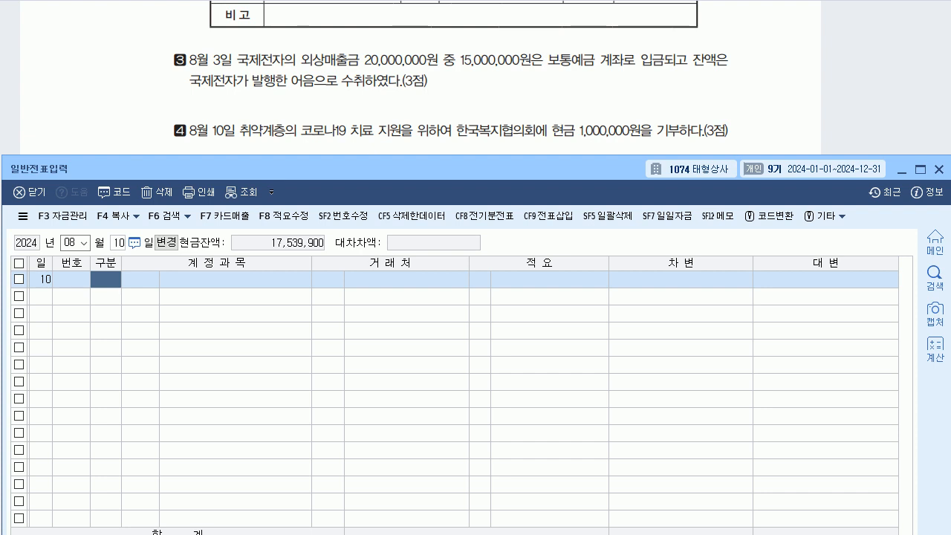
pyautogui.write('1')
pyautogui.press('Return')
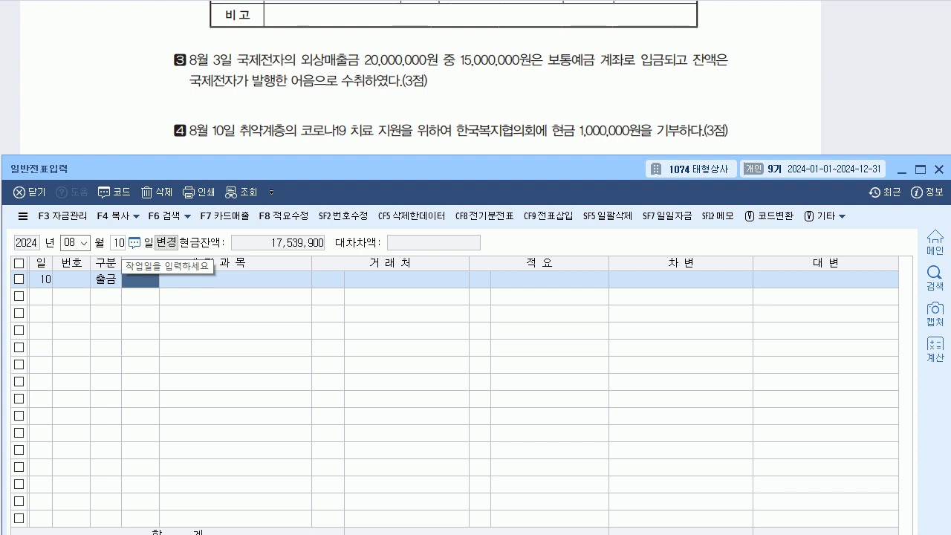
pyautogui.write('963')
pyautogui.press('Return')
pyautogui.press('Left')
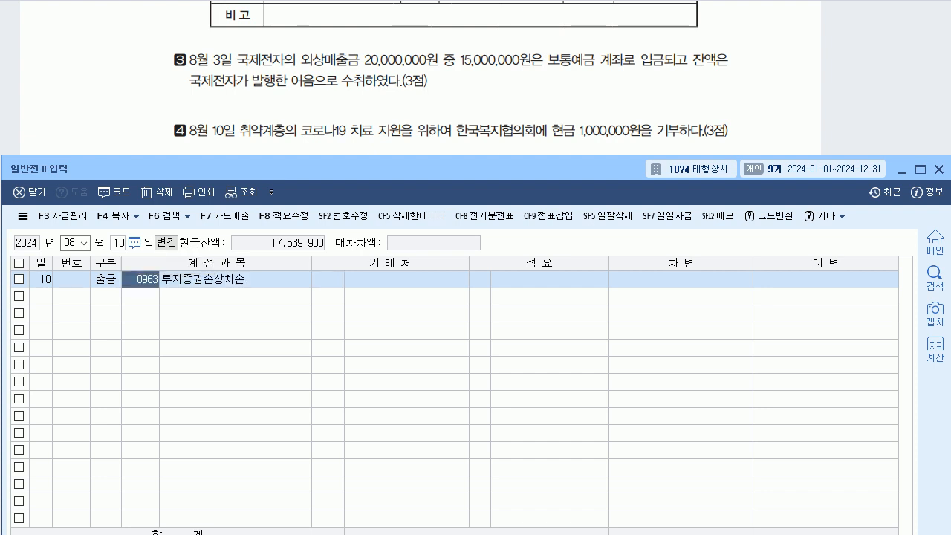
# - Set the 출금 line's account to 0953 기부금 and its amount to 1,000,000
pyautogui.write('953')
pyautogui.press('Return')
pyautogui.press('Return')
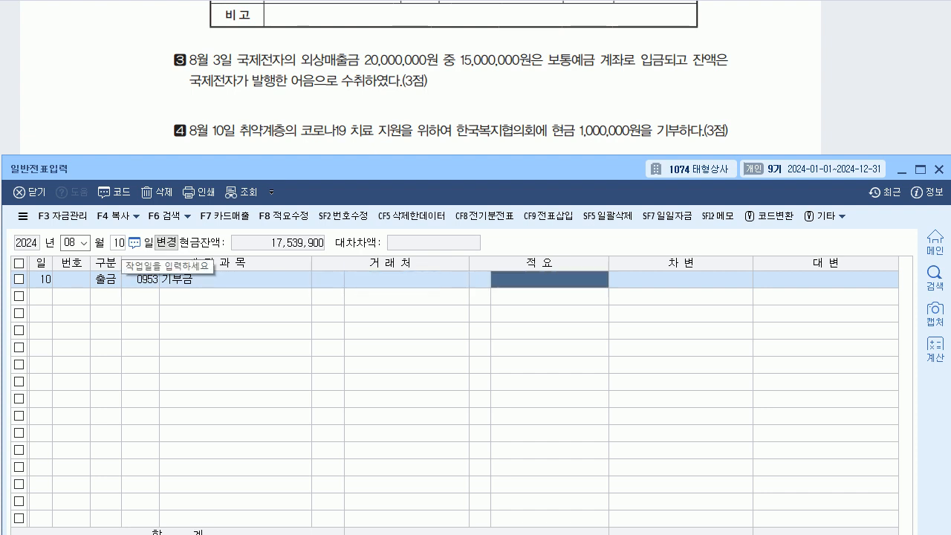
pyautogui.press('Return')
pyautogui.write('1000000')
pyautogui.press('Return')
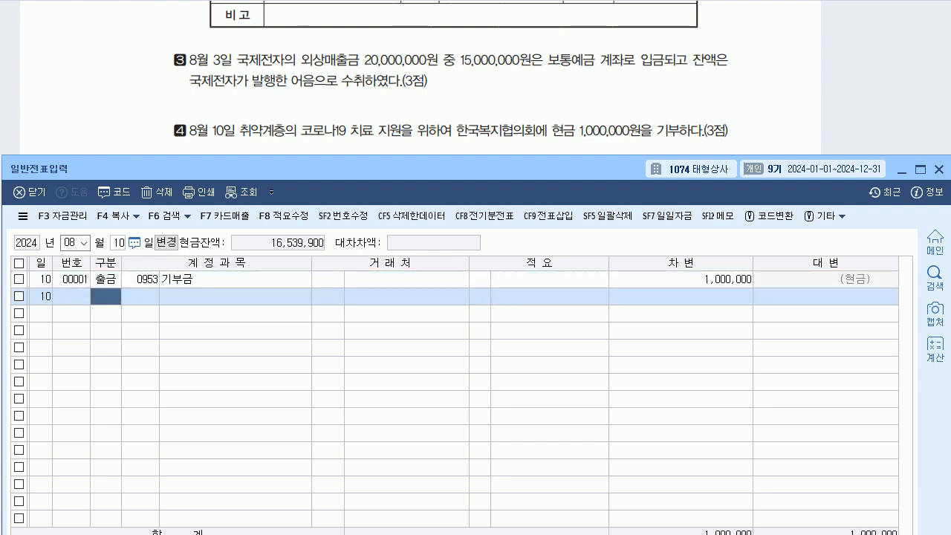
pyautogui.click(681, 279)
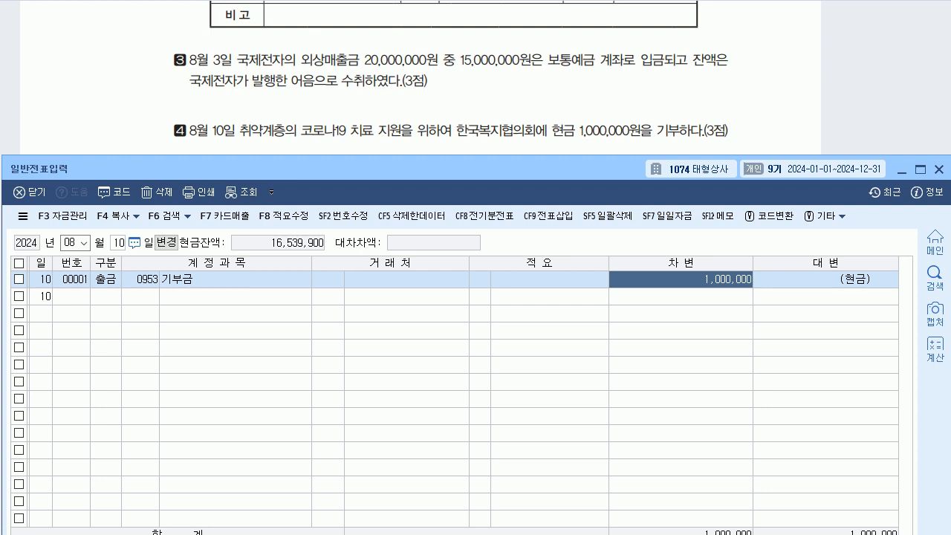
# - Bring transaction 5 into view beside the voucher window and set the voucher date to 9월 1일
pyautogui.moveTo(475, 169); pyautogui.dragTo(469, 242)
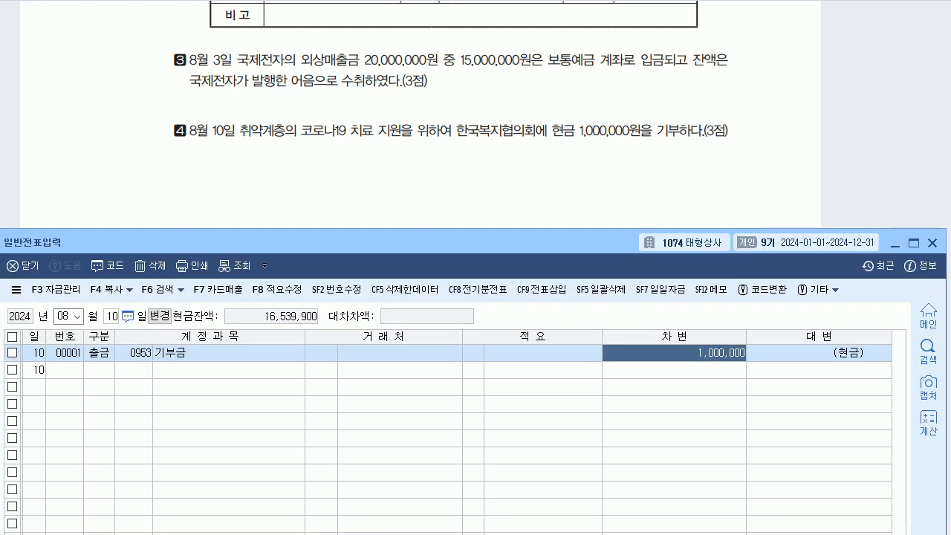
pyautogui.scroll(-4, 476, 119)
pyautogui.scroll(-5, 476, 118)
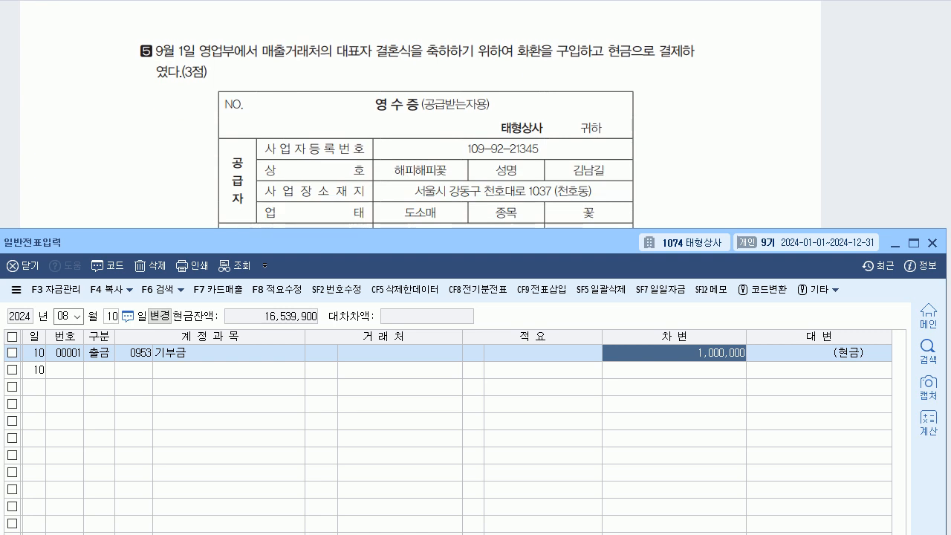
pyautogui.moveTo(468, 242); pyautogui.dragTo(470, 236)
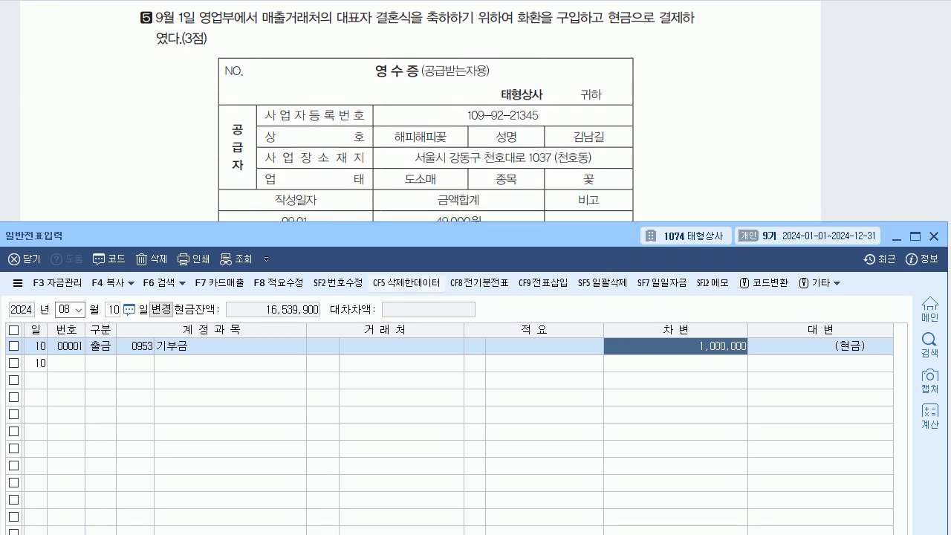
pyautogui.hotkey('alt', 'Down')
pyautogui.press('Up')
pyautogui.press('Up')
pyautogui.press('Return')
pyautogui.write('1')
pyautogui.press('Return')
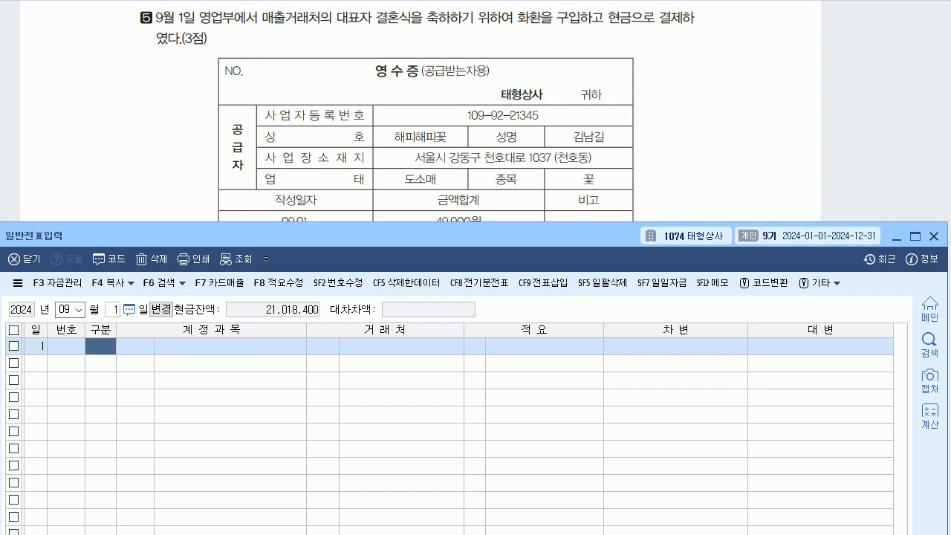
# - Enter the September 1 wreath purchase as a 출금 line for 0813 기업업무추진비 with an amount of 49,000
pyautogui.press('Return')
pyautogui.write('813')
pyautogui.press('Return')
pyautogui.press('Return')
pyautogui.press('Return')
pyautogui.press('Return')
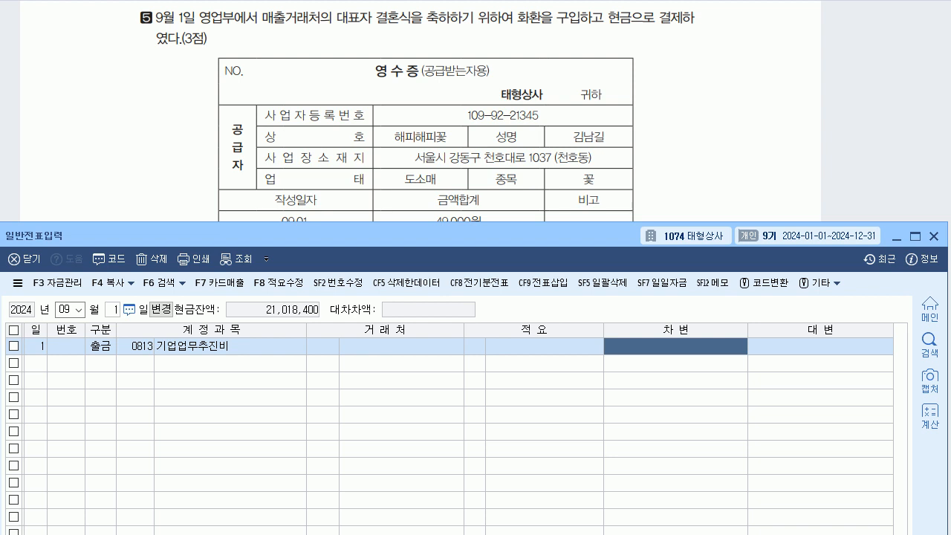
pyautogui.write('490000')
pyautogui.press('Return')
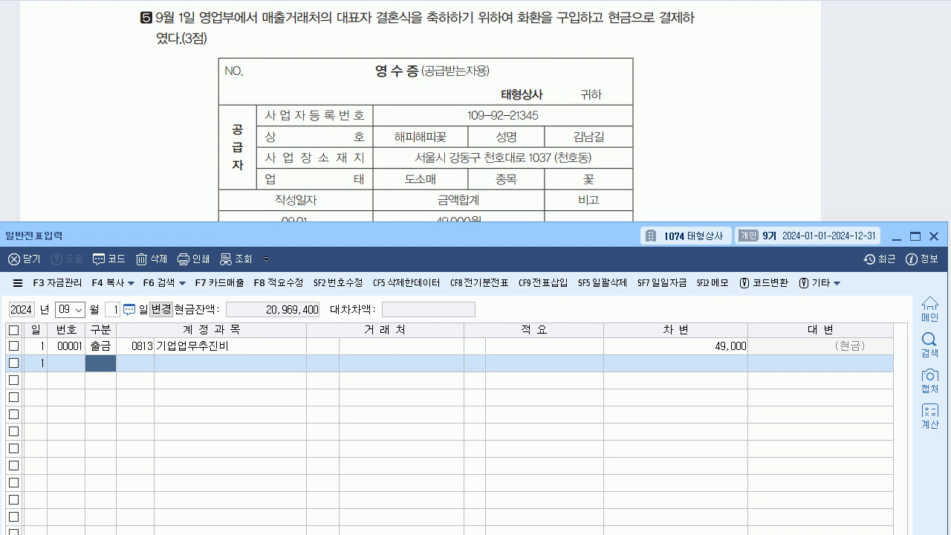
# - Bring transaction 6 into view above the voucher window and set the voucher date to 9월 10일
pyautogui.scroll(-5, 421, 111)
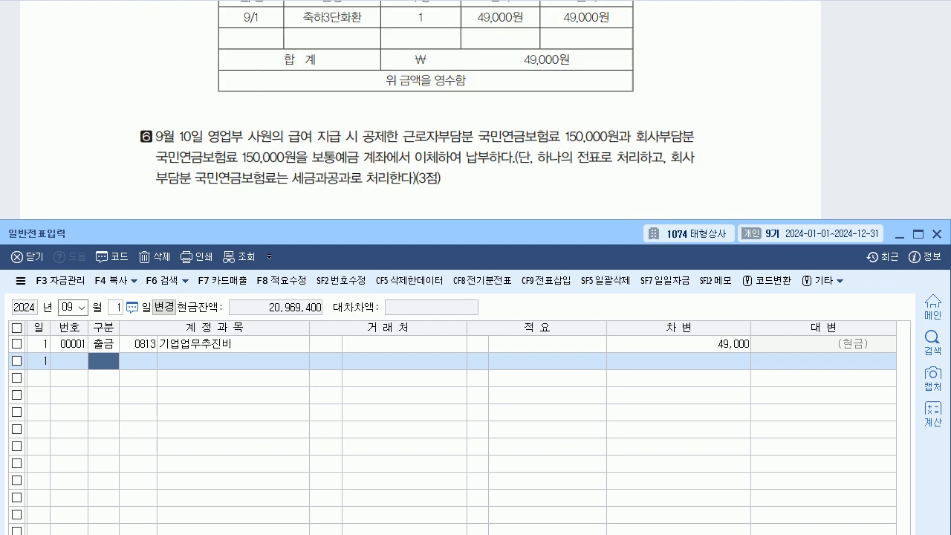
pyautogui.moveTo(420, 233); pyautogui.dragTo(420, 118)
pyautogui.press('Escape')
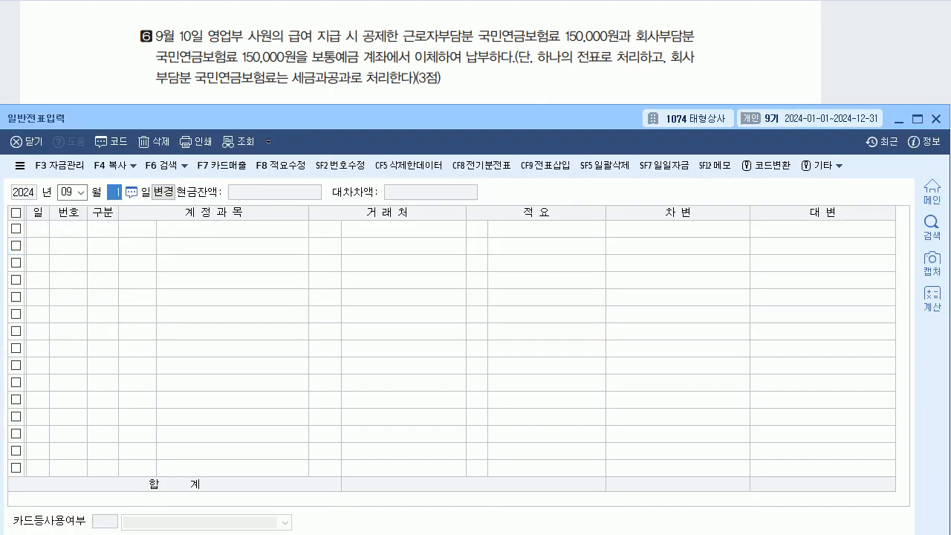
pyautogui.write('10')
pyautogui.press('Return')
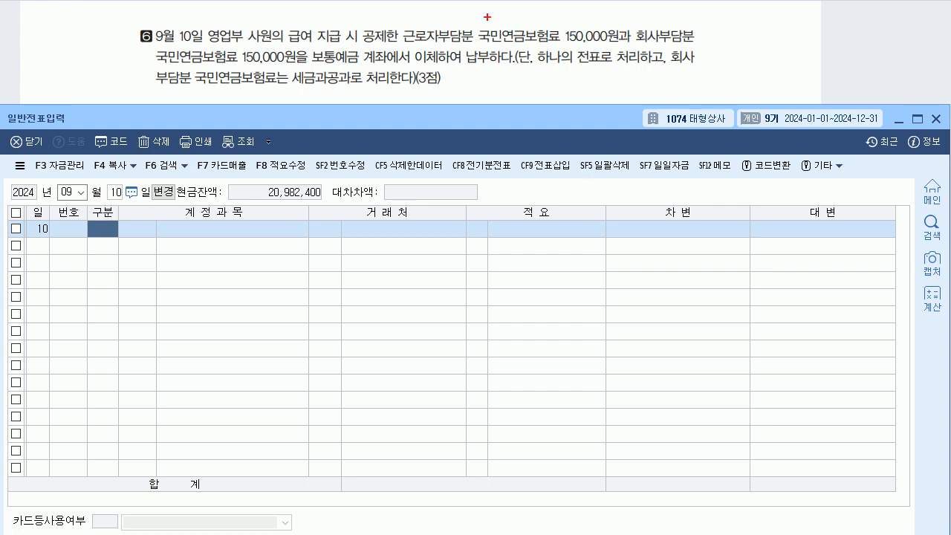
pyautogui.moveTo(497, 20)
pyautogui.mouseDown()
pyautogui.moveTo(508, 37)
pyautogui.moveTo(515, 27)
pyautogui.moveTo(524, 45)
pyautogui.moveTo(540, 22)
pyautogui.mouseUp()
pyautogui.moveTo(526, 26); pyautogui.dragTo(538, 32)
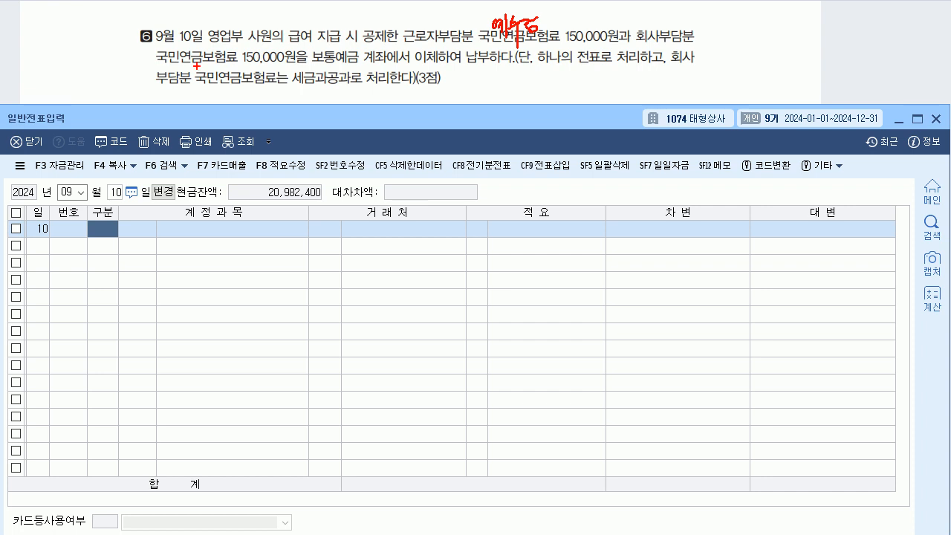
pyautogui.moveTo(312, 97)
pyautogui.mouseDown()
pyautogui.moveTo(352, 85)
pyautogui.moveTo(334, 96)
pyautogui.moveTo(268, 68)
pyautogui.moveTo(279, 71)
pyautogui.mouseUp()
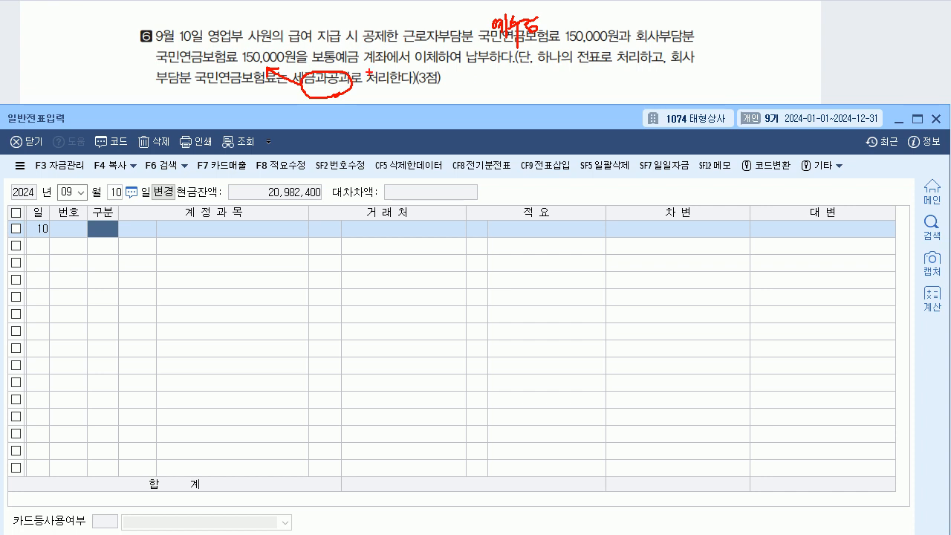
pyautogui.moveTo(441, 83)
pyautogui.mouseDown()
pyautogui.moveTo(437, 94)
pyautogui.moveTo(451, 100)
pyautogui.mouseUp()
pyautogui.moveTo(455, 79)
pyautogui.mouseDown()
pyautogui.moveTo(456, 104)
pyautogui.moveTo(477, 98)
pyautogui.mouseUp()
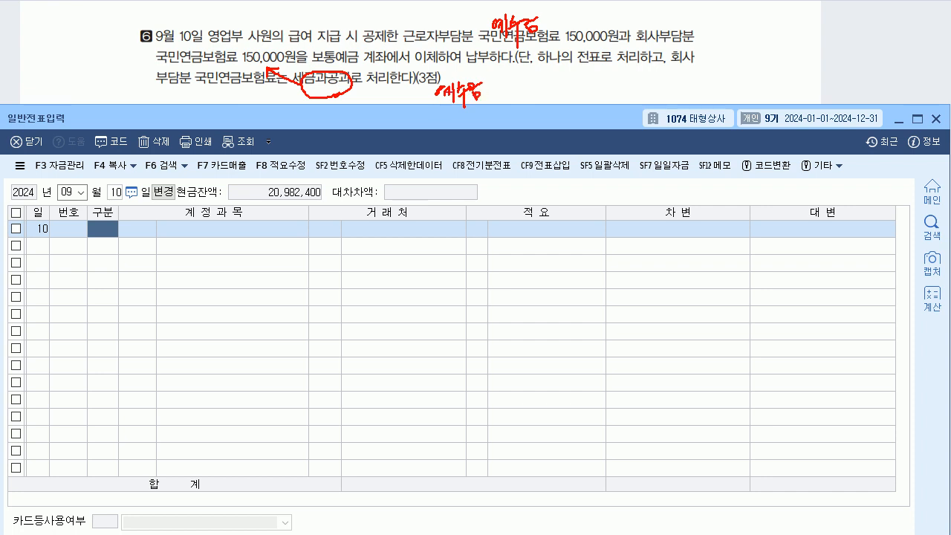
pyautogui.moveTo(571, 75); pyautogui.dragTo(560, 129)
pyautogui.moveTo(431, 111)
pyautogui.mouseDown()
pyautogui.moveTo(444, 125)
pyautogui.moveTo(501, 125)
pyautogui.mouseUp()
pyautogui.moveTo(246, 31); pyautogui.dragTo(252, 55)
pyautogui.moveTo(507, 111)
pyautogui.mouseDown()
pyautogui.moveTo(520, 120)
pyautogui.moveTo(527, 111)
pyautogui.moveTo(532, 128)
pyautogui.moveTo(544, 122)
pyautogui.mouseUp()
pyautogui.moveTo(592, 95)
pyautogui.mouseDown()
pyautogui.moveTo(624, 111)
pyautogui.moveTo(635, 105)
pyautogui.moveTo(636, 128)
pyautogui.moveTo(650, 115)
pyautogui.mouseUp()
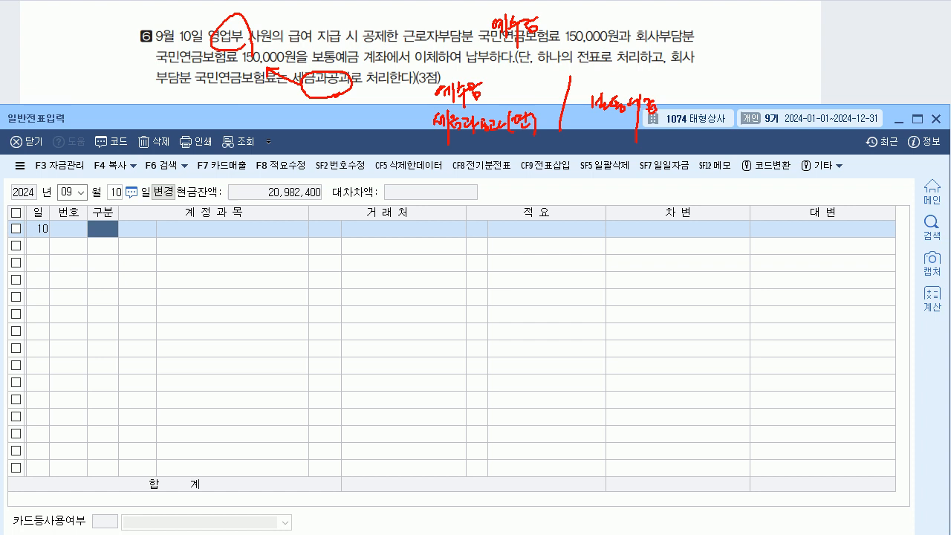
pyautogui.press('Escape')
# - Add a 차변 line for 0254 예수금 with an amount of 150,000
pyautogui.write('3')
pyautogui.press('Return')
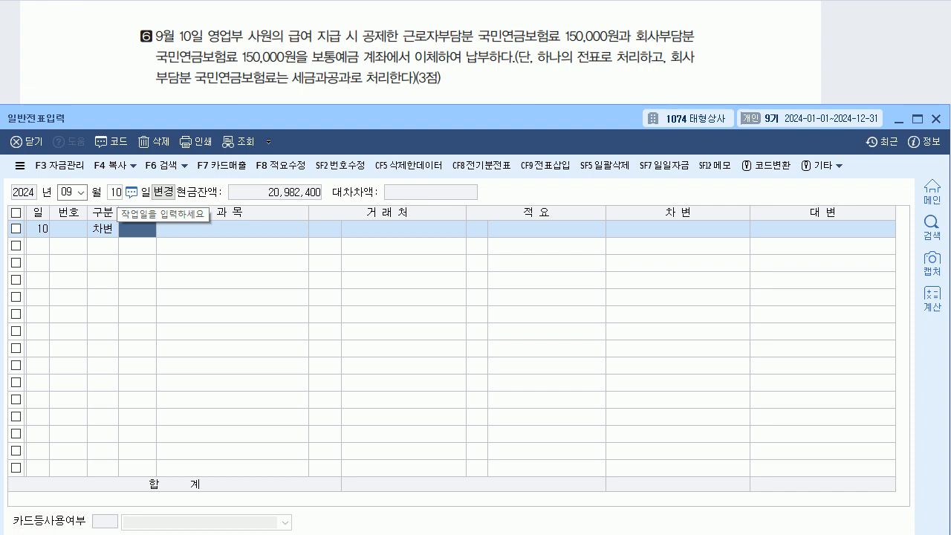
pyautogui.write('254')
pyautogui.press('Return')
pyautogui.press('Return')
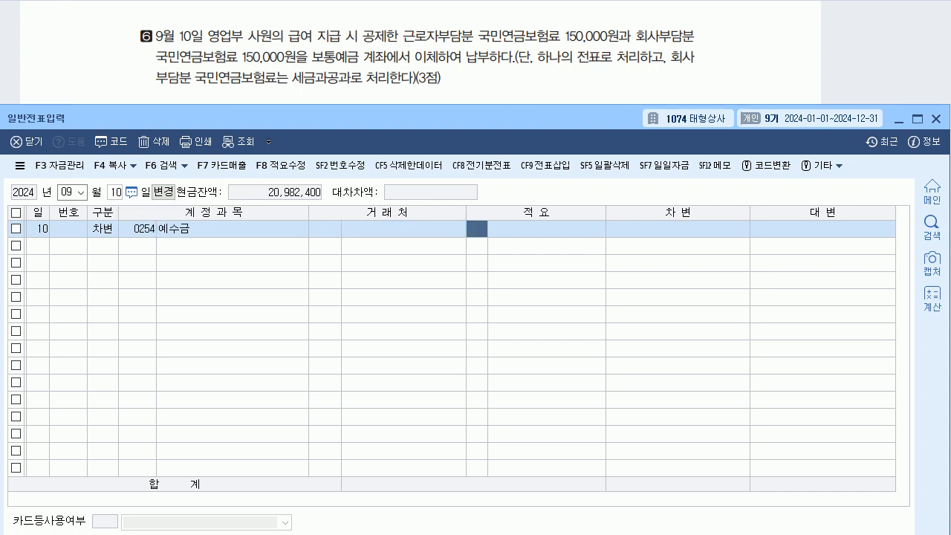
pyautogui.press('Return')
pyautogui.write('150000')
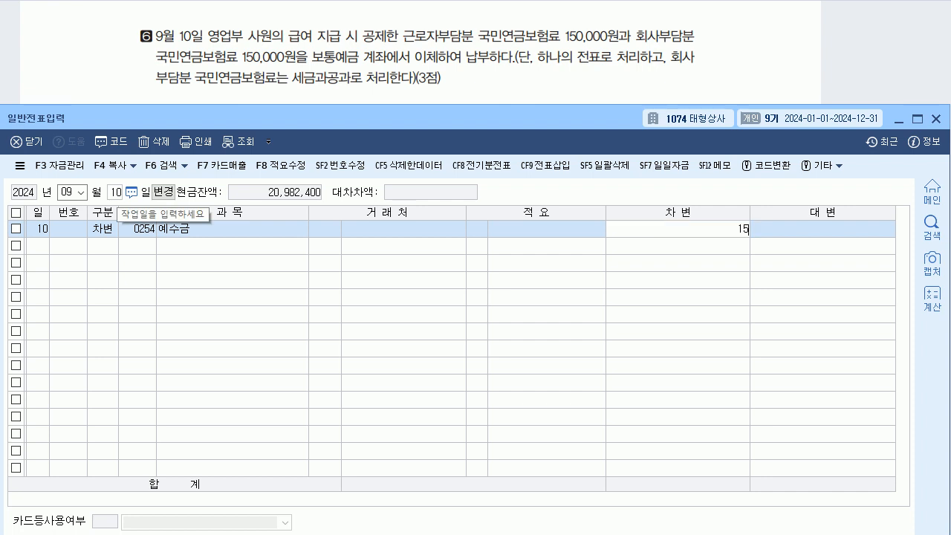
pyautogui.press('Return')
# - Add a second 차변 line for 0817 세금과공과 with an amount of 150,000
pyautogui.write('3')
pyautogui.press('Return')
pyautogui.write('817')
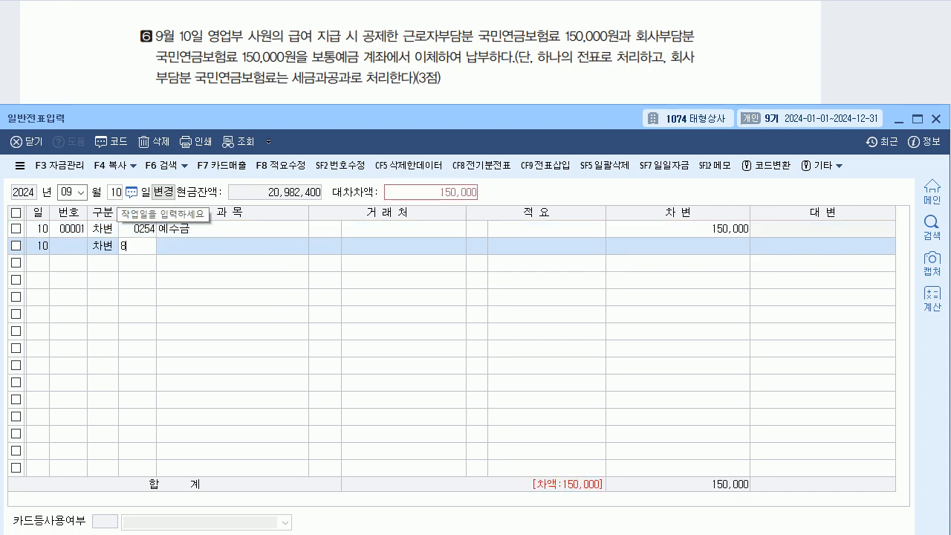
pyautogui.press('Return')
pyautogui.press('Return')
pyautogui.press('Return')
pyautogui.press('Return')
pyautogui.write('150000')
pyautogui.press('Return')
# - Add a balancing 대변 line for 0103 보통예금 to the September 10 voucher
pyautogui.write('4')
pyautogui.press('Return')
pyautogui.write('103')
pyautogui.press('Return')
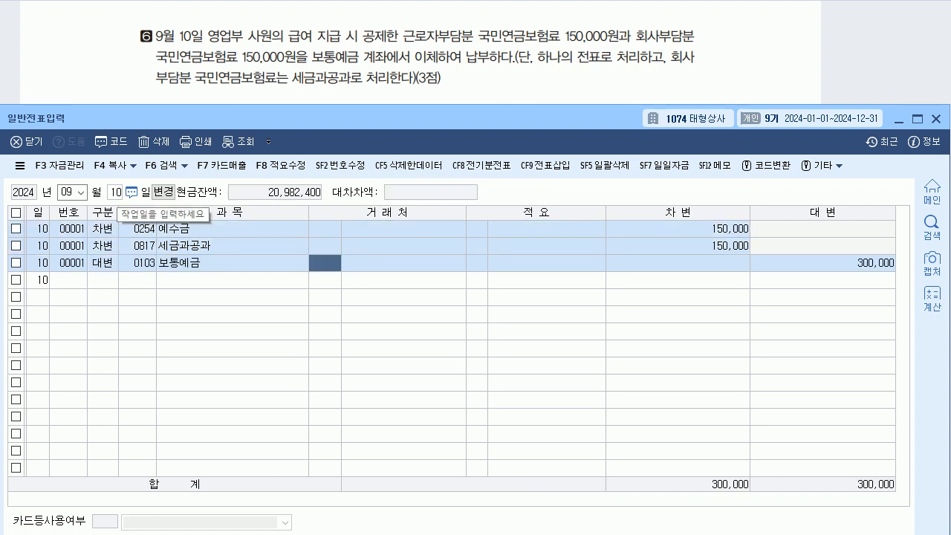
# - Bring transaction 7 into view in the exam document and set the voucher date to 10월 11일
pyautogui.click(112, 71)
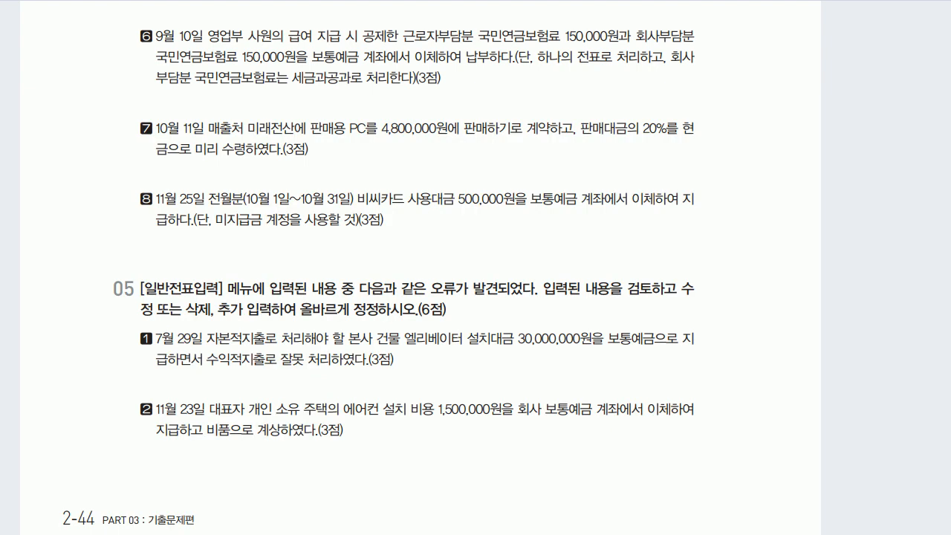
pyautogui.scroll(-2, 112, 71)
pyautogui.scroll(2, 421, 259)
pyautogui.scroll(-1, 421, 258)
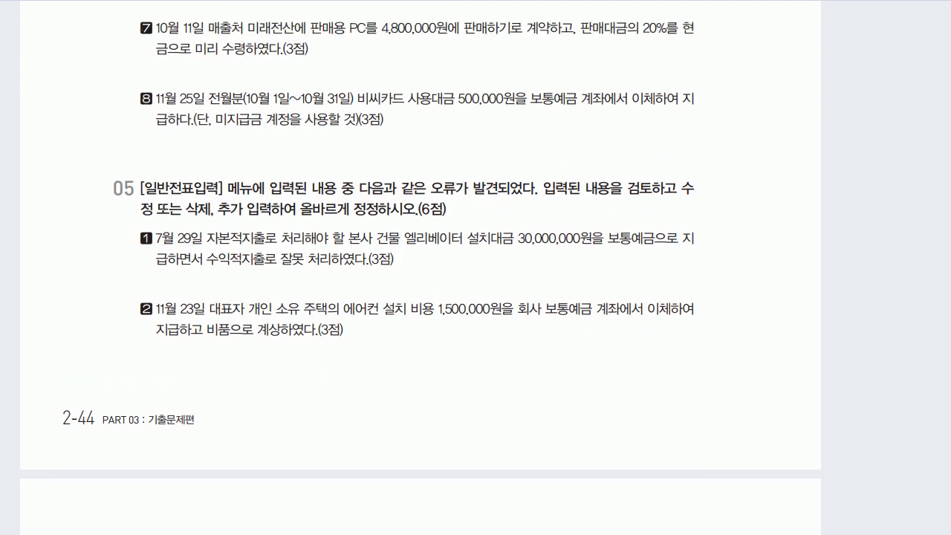
pyautogui.hotkey('alt', 'Tab')
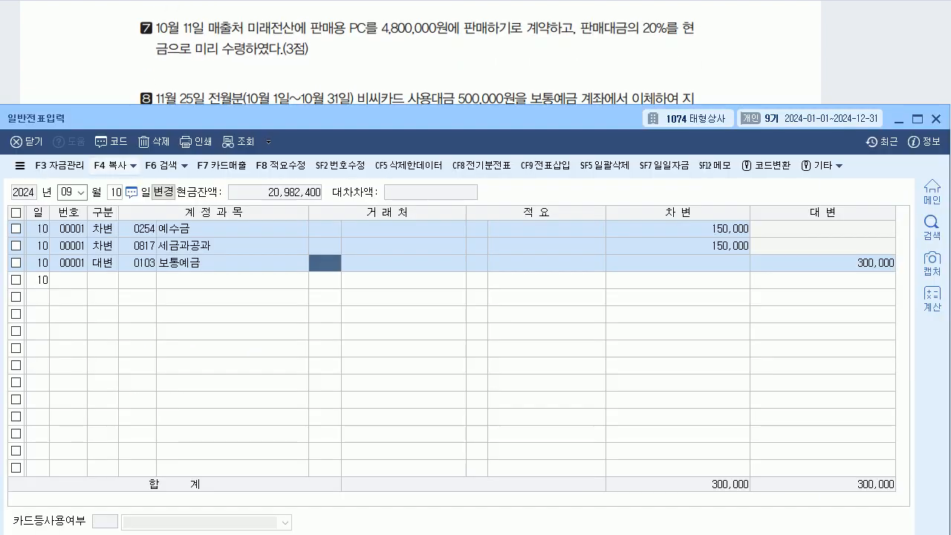
pyautogui.click(81, 193)
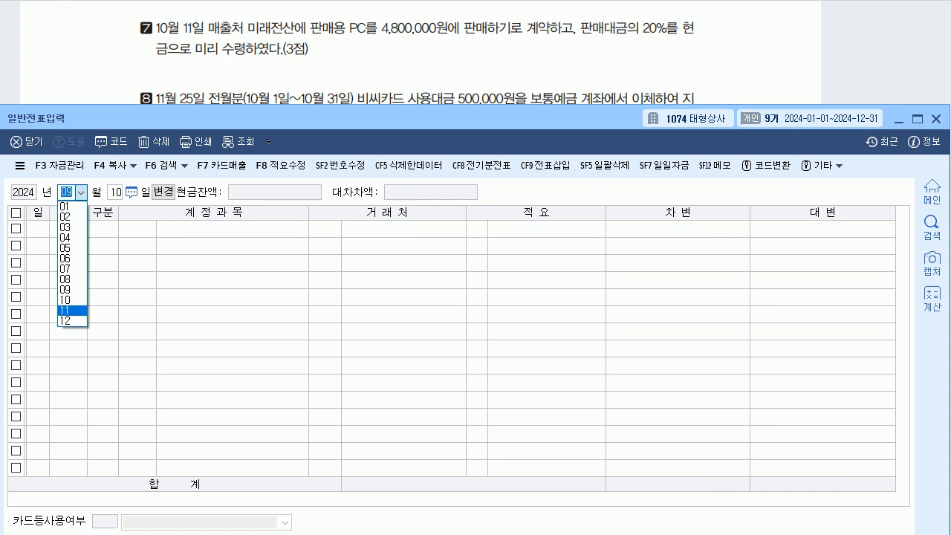
pyautogui.click(66, 300)
pyautogui.write('11')
pyautogui.press('Return')
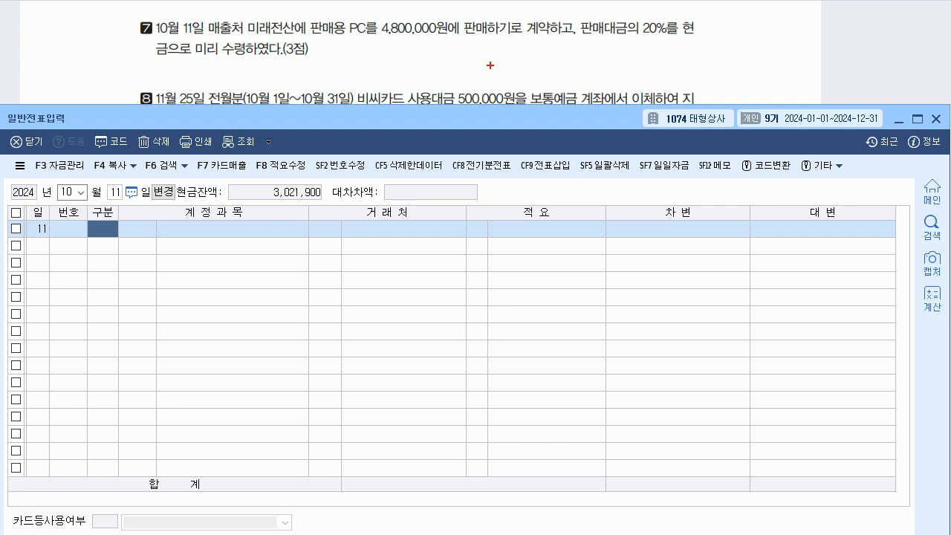
pyautogui.moveTo(583, 1); pyautogui.dragTo(570, 52)
pyautogui.moveTo(394, 11); pyautogui.dragTo(415, 30)
pyautogui.moveTo(417, 16); pyautogui.dragTo(432, 24)
pyautogui.moveTo(436, 9)
pyautogui.mouseDown()
pyautogui.moveTo(436, 33)
pyautogui.moveTo(449, 21)
pyautogui.mouseUp()
pyautogui.moveTo(453, 8)
pyautogui.mouseDown()
pyautogui.moveTo(454, 30)
pyautogui.moveTo(470, 10)
pyautogui.mouseUp()
pyautogui.moveTo(471, 5); pyautogui.dragTo(473, 31)
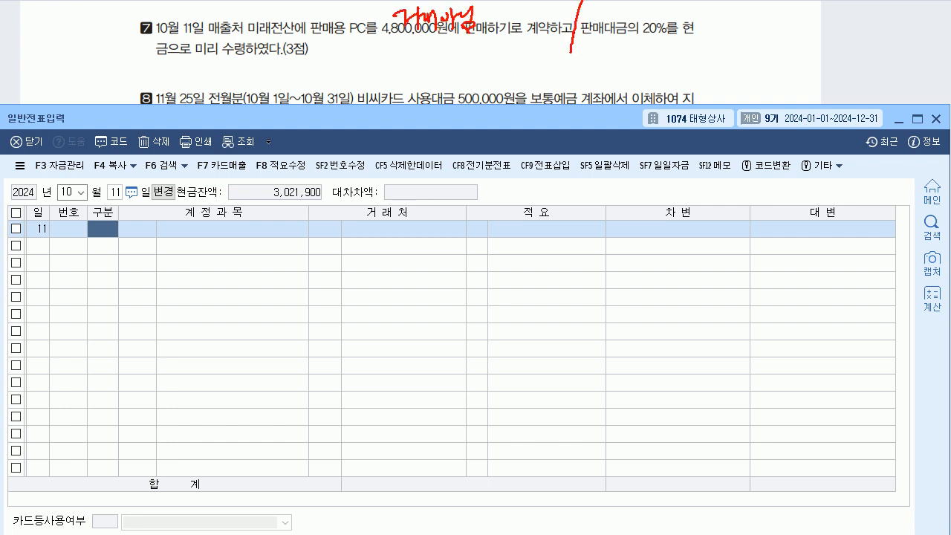
pyautogui.moveTo(635, 41); pyautogui.dragTo(696, 42)
pyautogui.moveTo(201, 58); pyautogui.dragTo(250, 57)
pyautogui.moveTo(311, 49)
pyautogui.mouseDown()
pyautogui.moveTo(331, 67)
pyautogui.moveTo(346, 54)
pyautogui.moveTo(338, 104)
pyautogui.mouseUp()
pyautogui.moveTo(342, 54); pyautogui.dragTo(361, 74)
pyautogui.moveTo(672, 14)
pyautogui.mouseDown()
pyautogui.moveTo(693, 45)
pyautogui.moveTo(661, 52)
pyautogui.mouseUp()
pyautogui.moveTo(678, 20)
pyautogui.mouseDown()
pyautogui.moveTo(699, 15)
pyautogui.moveTo(692, 57)
pyautogui.mouseUp()
pyautogui.press('Escape')
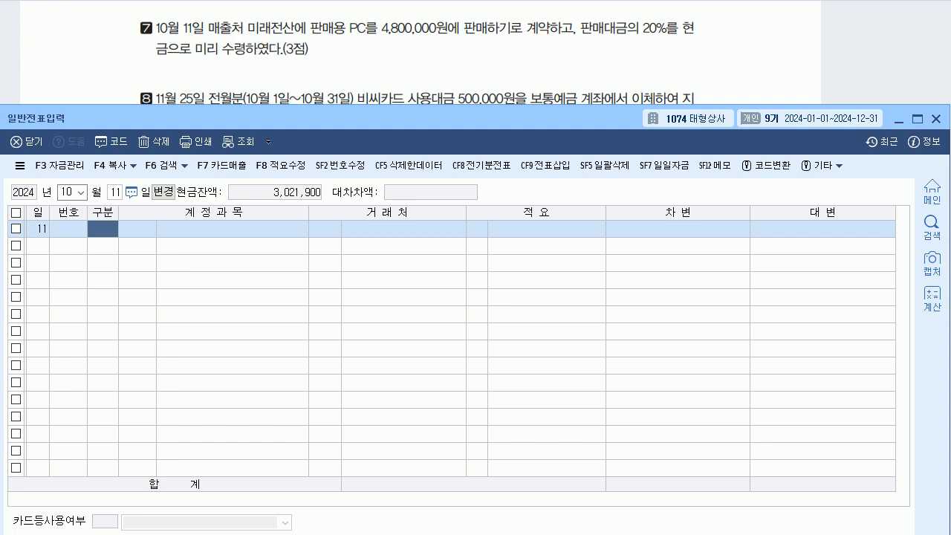
# - Start a 입금 line for the October 11 deposit with 0259 선수금 as the account
pyautogui.write('2')
pyautogui.press('Return')
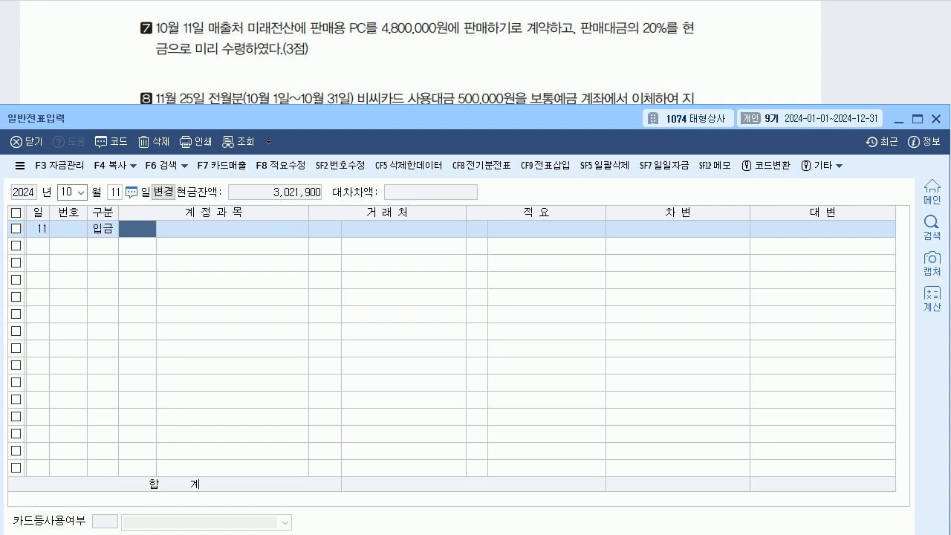
pyautogui.write('259')
pyautogui.press('Return')
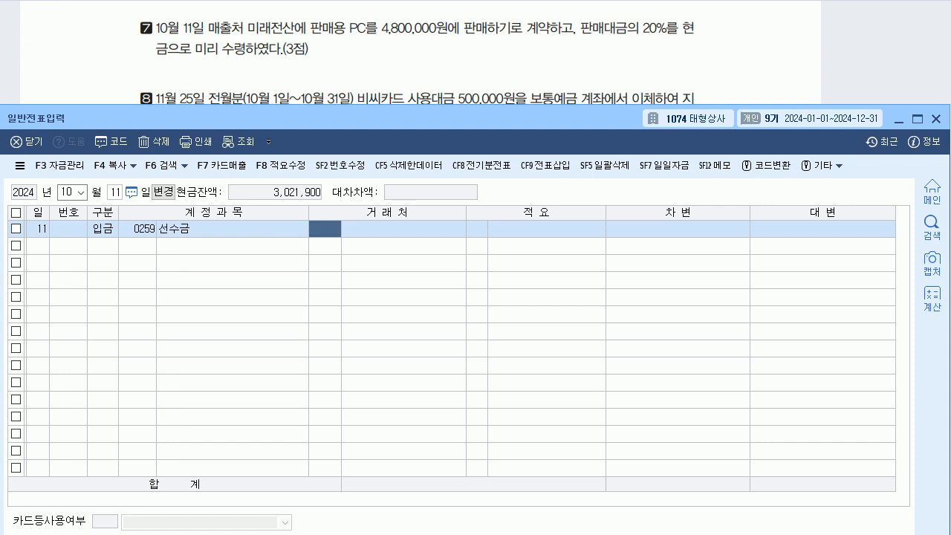
# - Assign 미래전산 as the 선수금 line's 거래처 and set its amount to 960,000
pyautogui.write('미')
pyautogui.press('BackSpace')
pyautogui.press('BackSpace')
pyautogui.write('ㅁㅣ')
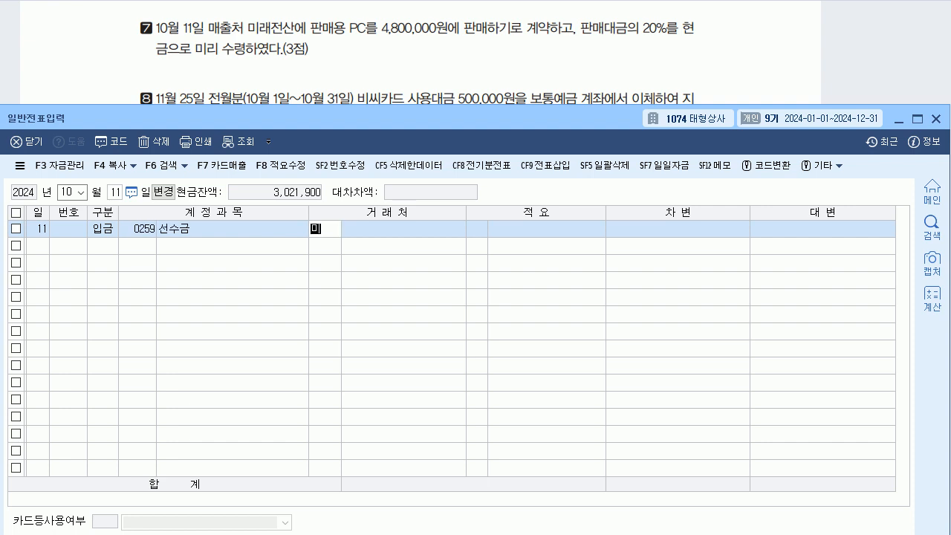
pyautogui.write('래')
pyautogui.press('Return')
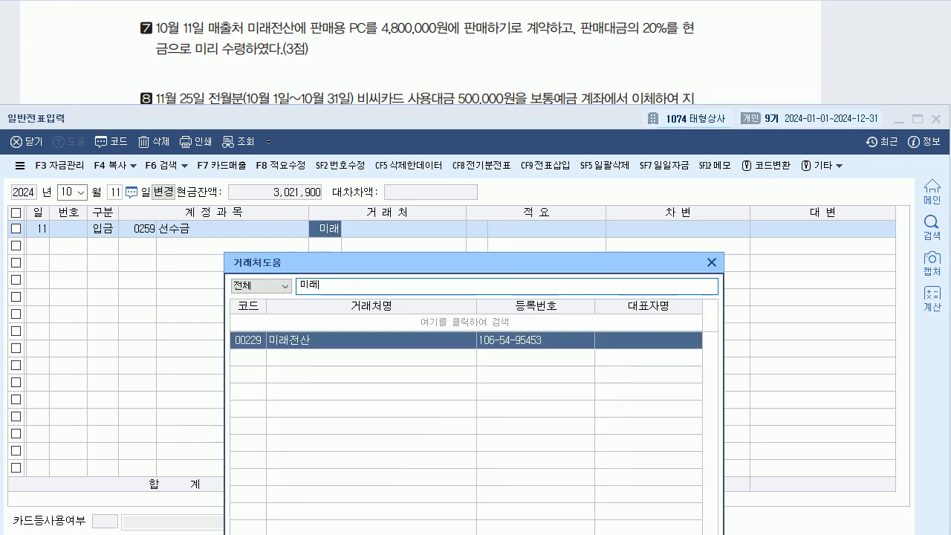
pyautogui.press('Return')
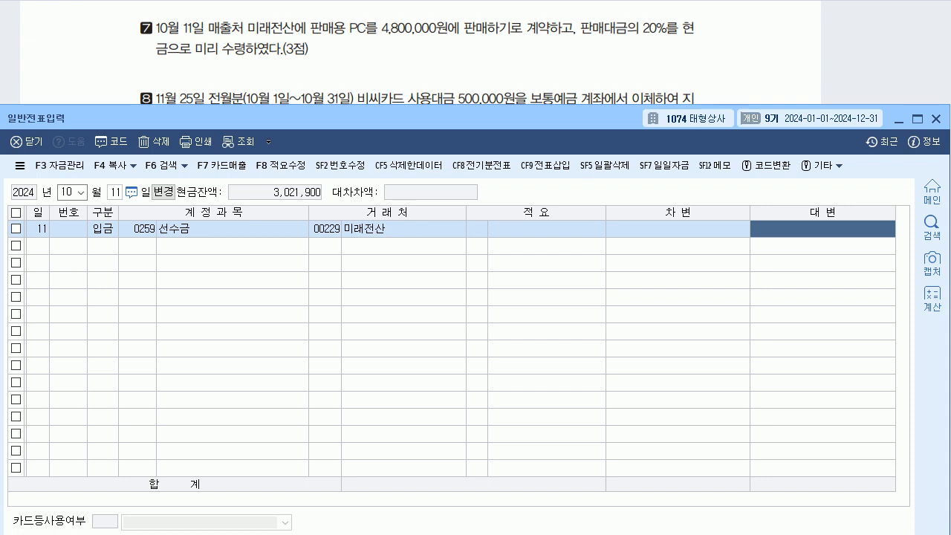
pyautogui.write('9600000')
pyautogui.press('Return')
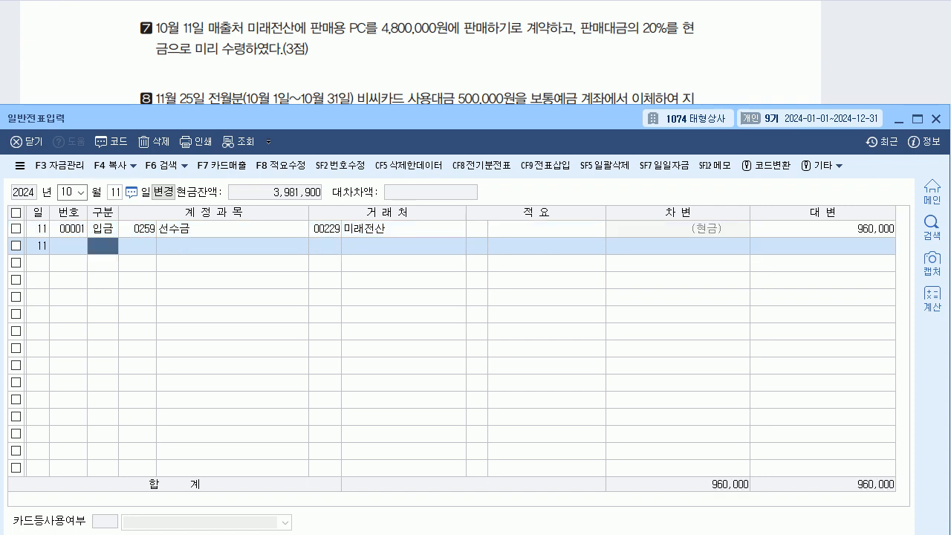
# - Uncover transaction 8 in the exam document and set the voucher date to 11월 25일
pyautogui.moveTo(357, 118); pyautogui.dragTo(350, 165)
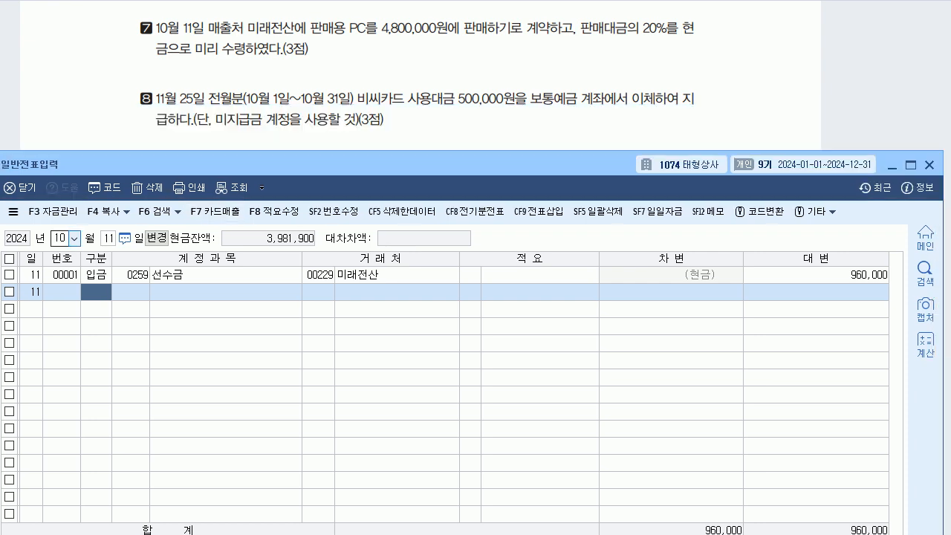
pyautogui.click(75, 238)
pyautogui.press('Down')
pyautogui.press('Return')
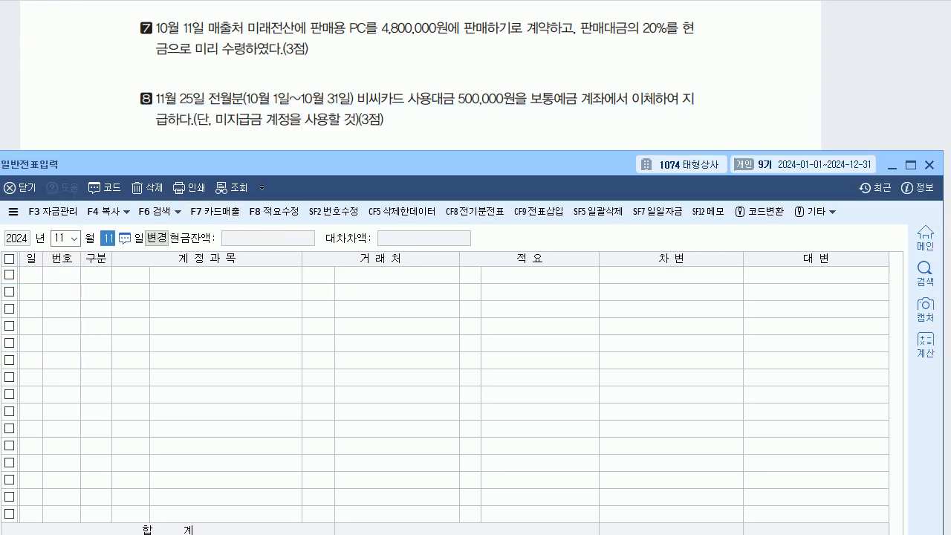
pyautogui.write('25')
pyautogui.press('Return')
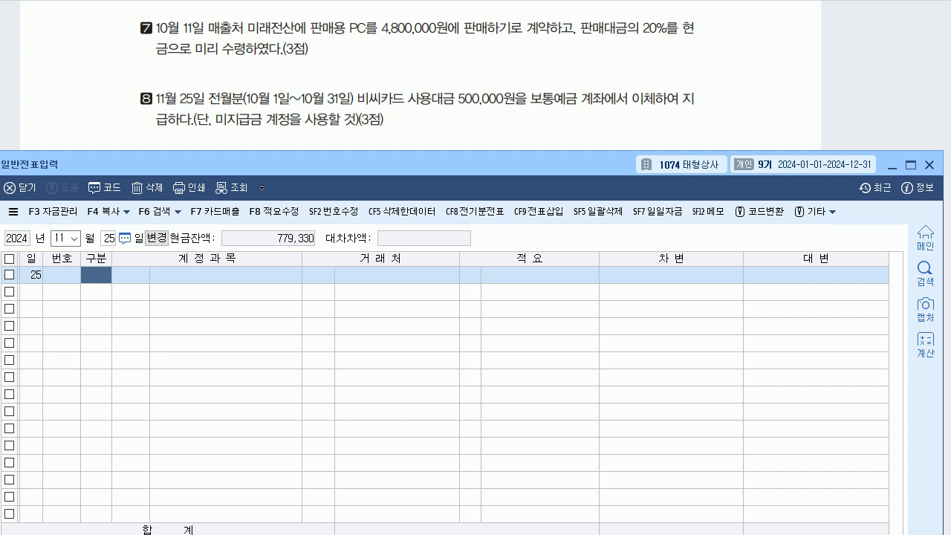
pyautogui.write('2')
pyautogui.press('Return')
pyautogui.write('53')
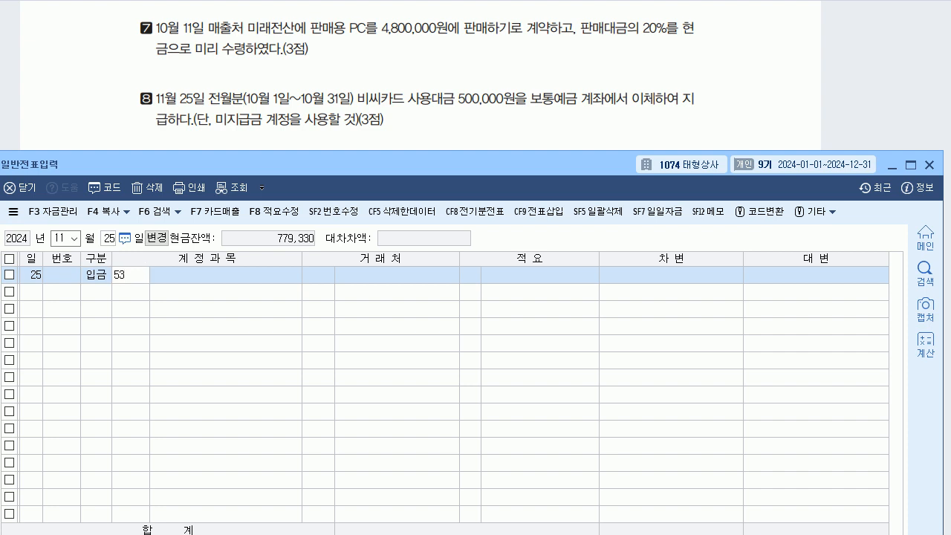
pyautogui.press('Escape')
pyautogui.press('Left')
# - Make the November 25 entry a 차변 line with 0253 미지급금 as the account
pyautogui.write('3')
pyautogui.press('Return')
pyautogui.write('253')
pyautogui.press('Return')
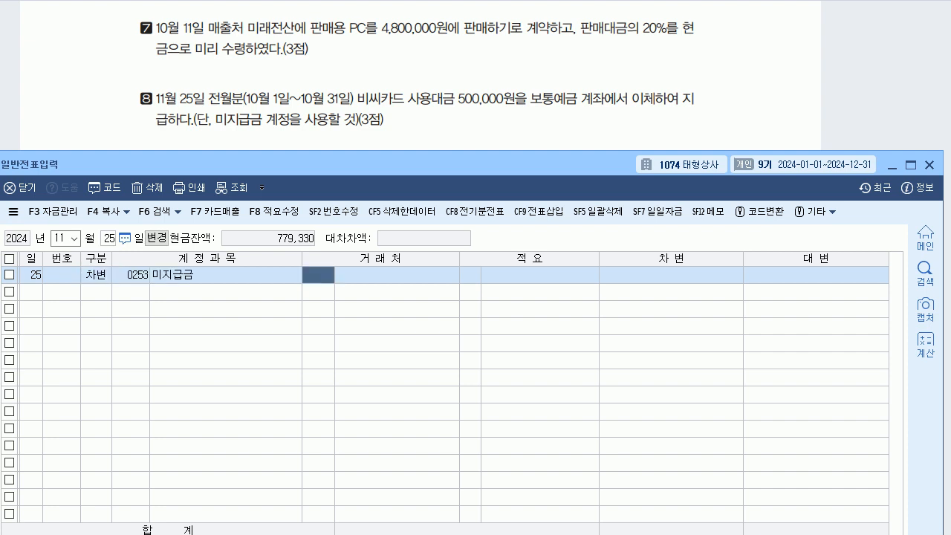
# - Assign 비씨카드 as the 미지급금 line's 거래처 and set its 차변 amount to 500,000
pyautogui.write('ㅂ미')
pyautogui.press('BackSpace')
pyautogui.press('BackSpace')
pyautogui.press('BackSpace')
pyautogui.write('비씨')
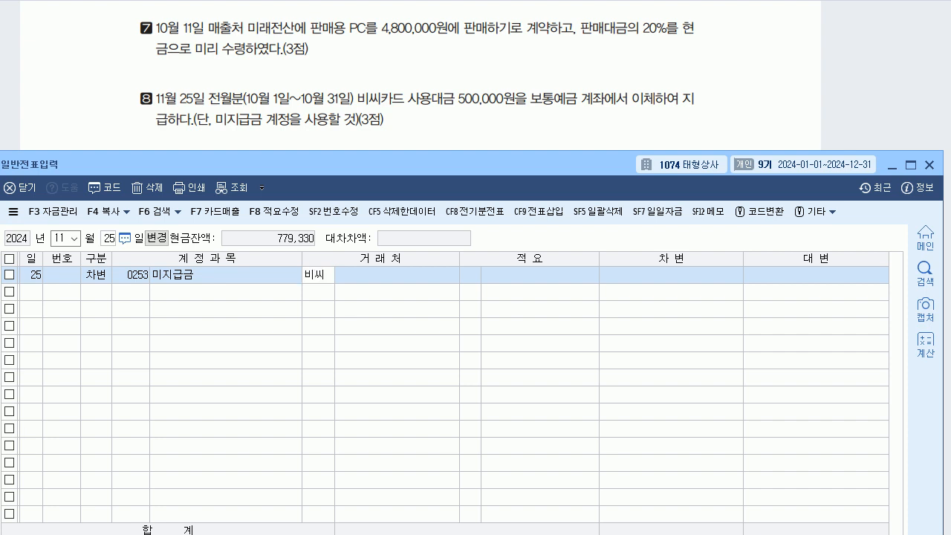
pyautogui.press('Return')
pyautogui.press('Return')
pyautogui.press('Return')
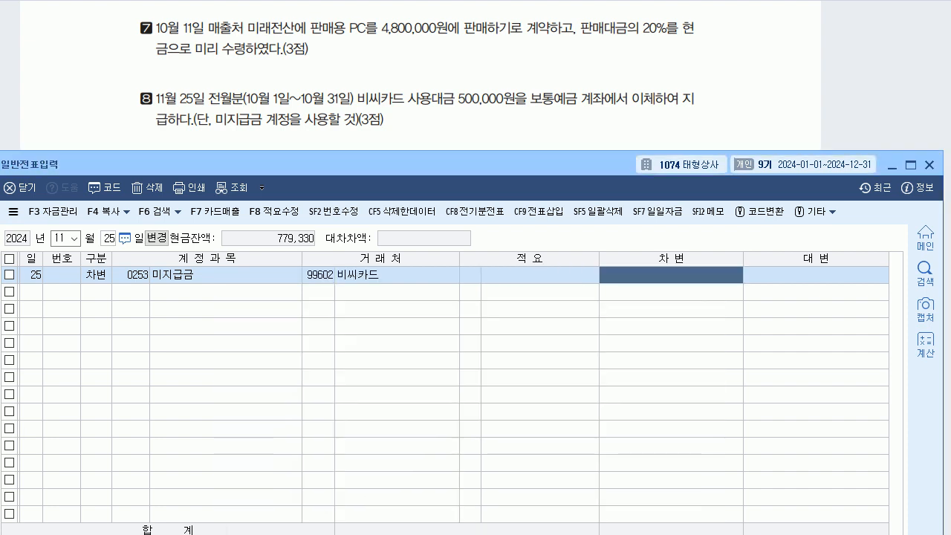
pyautogui.write('500000')
pyautogui.press('Return')
# - Add a balancing 대변 line for 0103 보통예금 to the November 25 card payment voucher
pyautogui.write('4')
pyautogui.press('Return')
pyautogui.write('103')
pyautogui.press('Return')
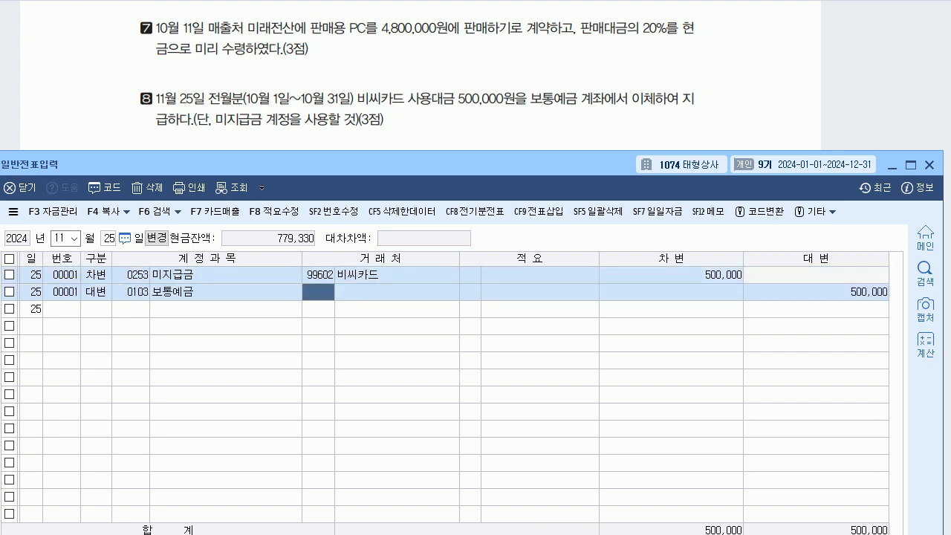
# - Bring question 05 into view in the exam document and load the vouchers for 7월 29일 in 일반전표입력
pyautogui.hotkey('alt', 'Tab')
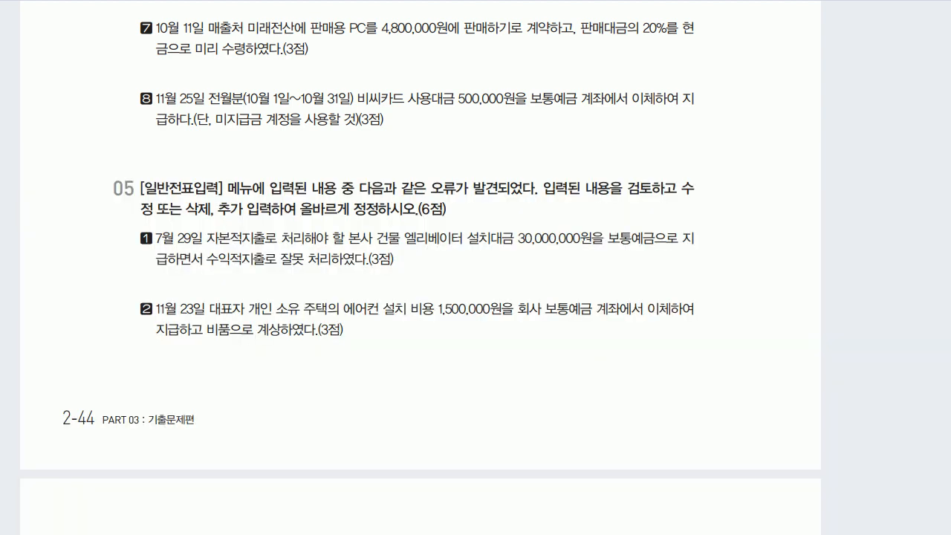
pyautogui.scroll(-1, 420, 267)
pyautogui.scroll(-1, 420, 268)
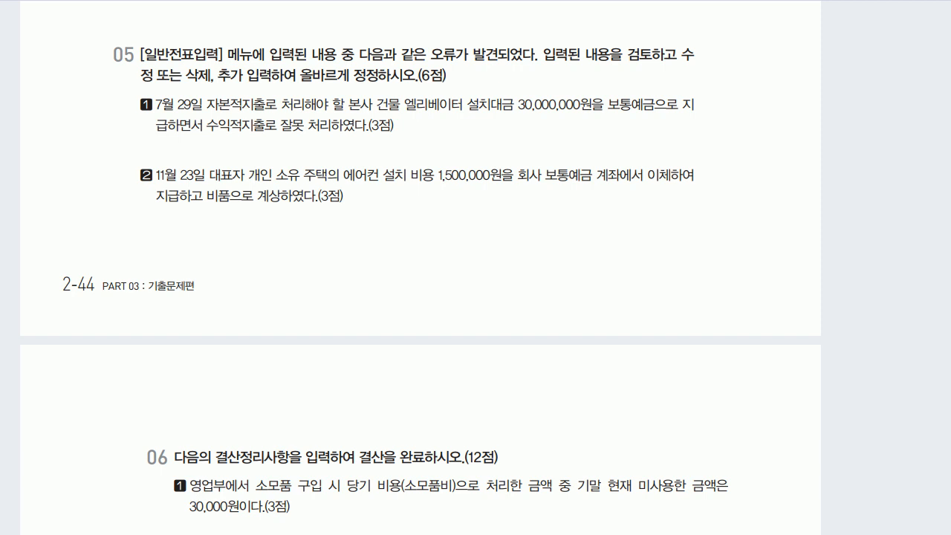
pyautogui.hotkey('alt', 'Tab')
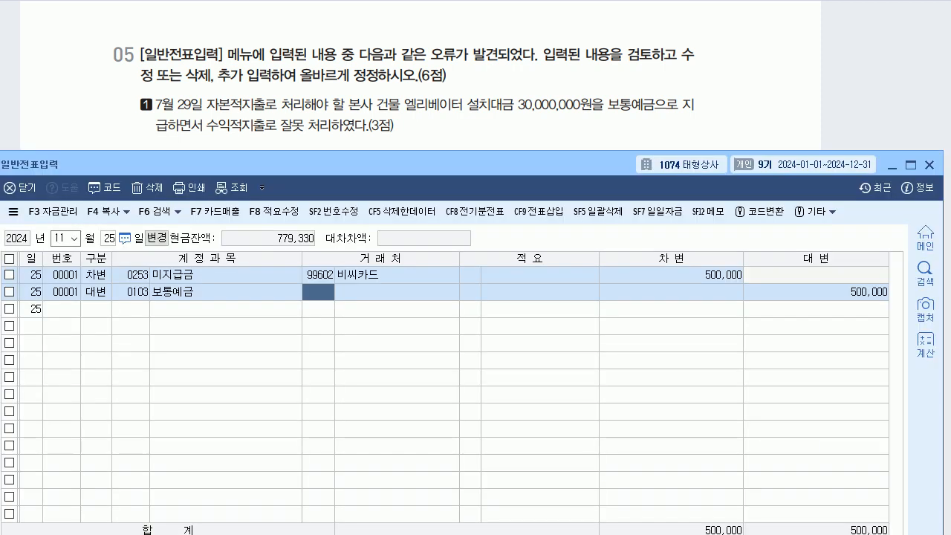
pyautogui.click(74, 238)
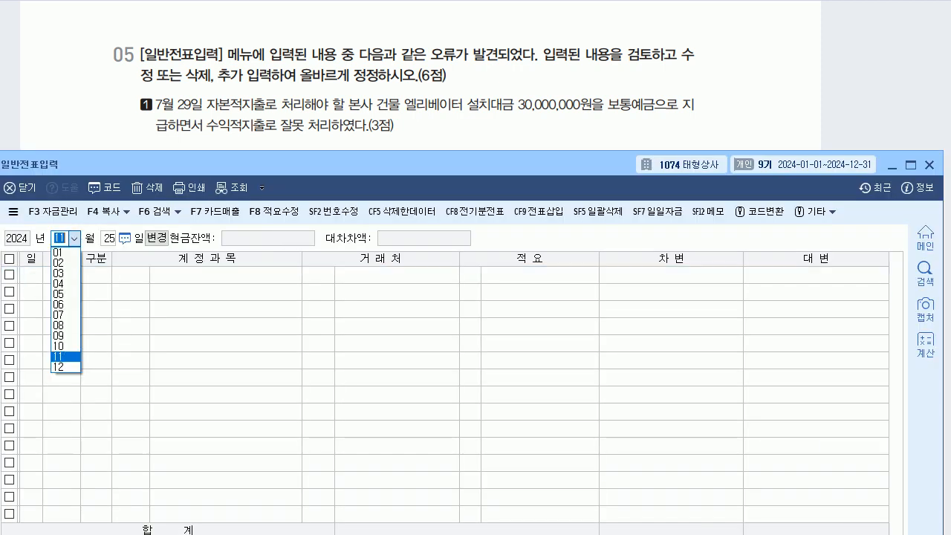
pyautogui.press('Return')
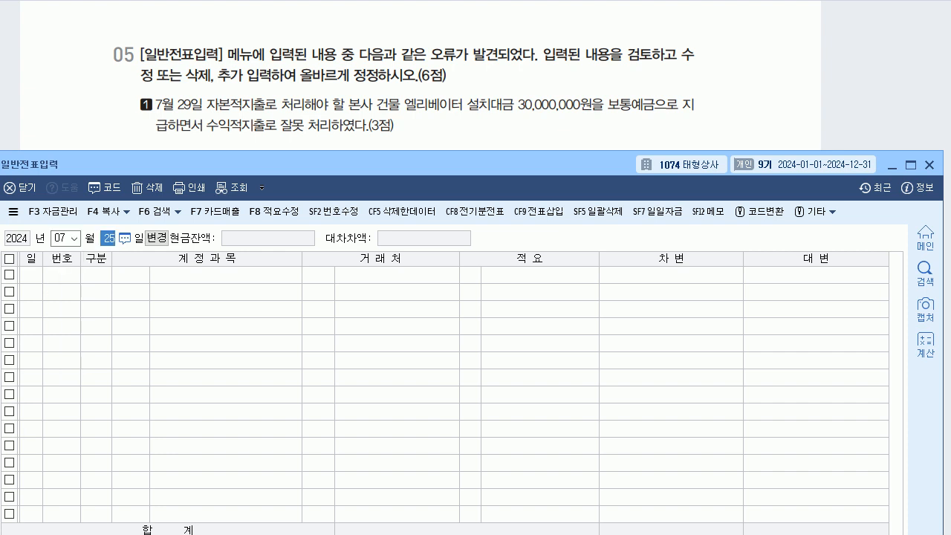
pyautogui.write('29')
pyautogui.press('Return')
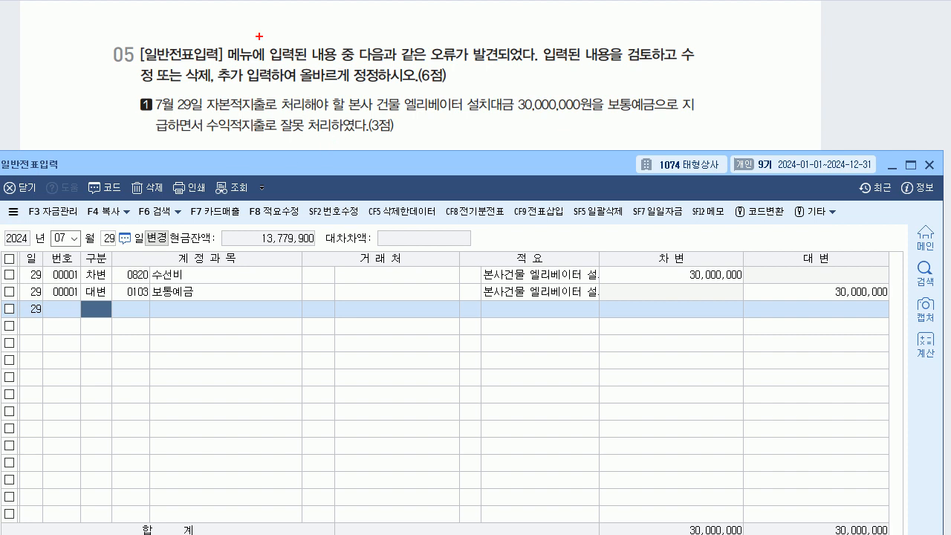
pyautogui.moveTo(210, 113)
pyautogui.mouseDown()
pyautogui.moveTo(276, 109)
pyautogui.moveTo(275, 98)
pyautogui.moveTo(300, 83)
pyautogui.moveTo(306, 96)
pyautogui.moveTo(323, 91)
pyautogui.moveTo(321, 114)
pyautogui.mouseUp()
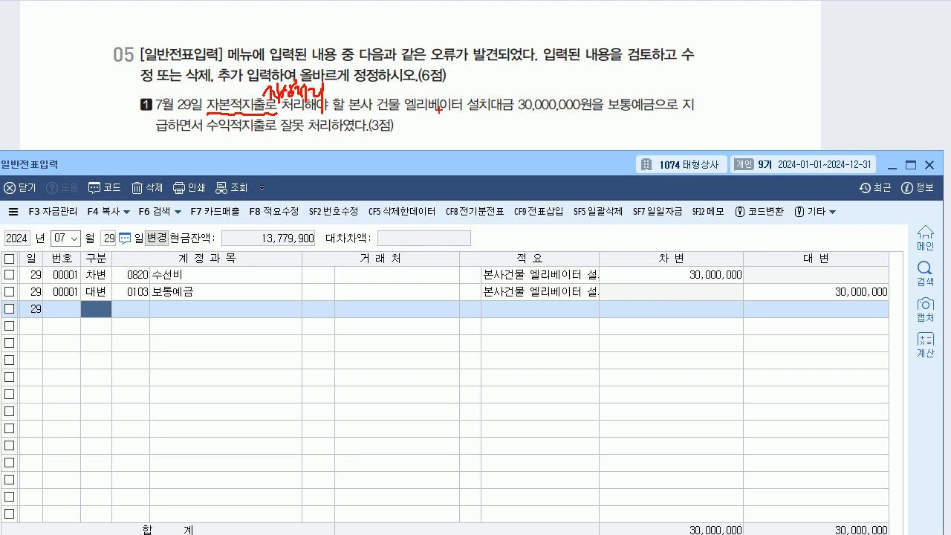
pyautogui.moveTo(458, 90); pyautogui.dragTo(469, 97)
pyautogui.moveTo(469, 90); pyautogui.dragTo(482, 96)
pyautogui.moveTo(479, 85)
pyautogui.mouseDown()
pyautogui.moveTo(490, 86)
pyautogui.moveTo(493, 101)
pyautogui.mouseUp()
pyautogui.moveTo(202, 139)
pyautogui.mouseDown()
pyautogui.moveTo(280, 146)
pyautogui.moveTo(283, 178)
pyautogui.mouseUp()
pyautogui.moveTo(291, 137); pyautogui.dragTo(297, 147)
pyautogui.moveTo(295, 147); pyautogui.dragTo(324, 156)
pyautogui.press('Escape')
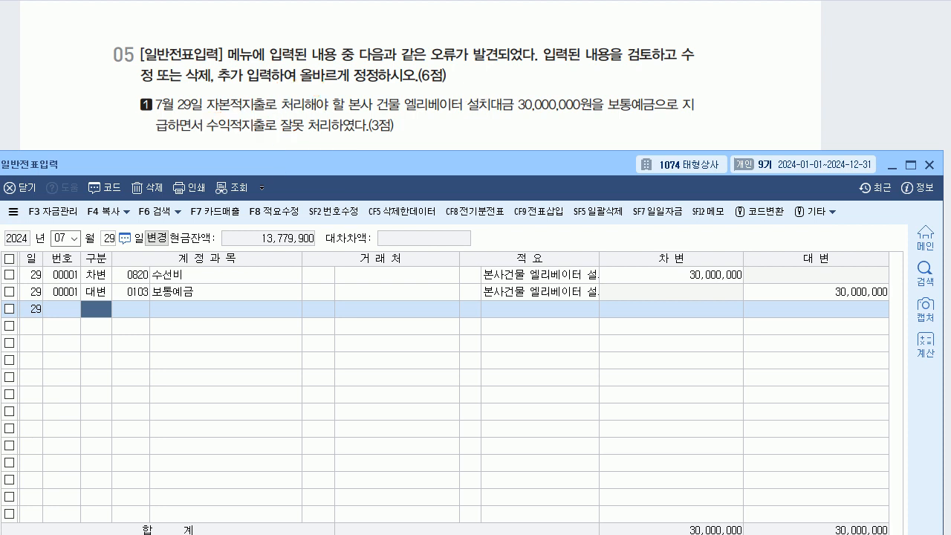
# - Change the account of the July 29 elevator voucher's 차변 line to 0202 건물
pyautogui.press('Up')
pyautogui.press('Up')
pyautogui.press('Right')
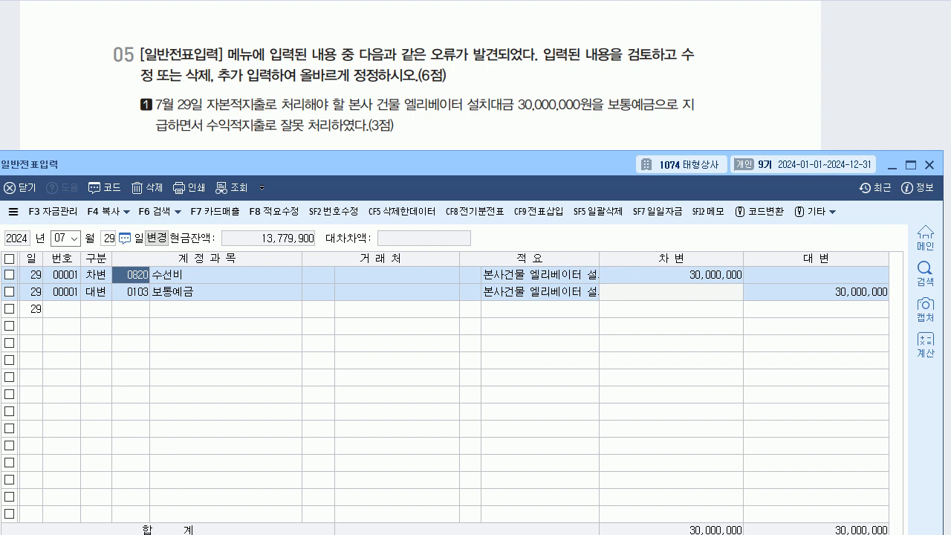
pyautogui.write('2002')
pyautogui.press('Escape')
pyautogui.press('Left')
pyautogui.press('Left')
pyautogui.press('Right')
pyautogui.write('202')
pyautogui.press('Return')
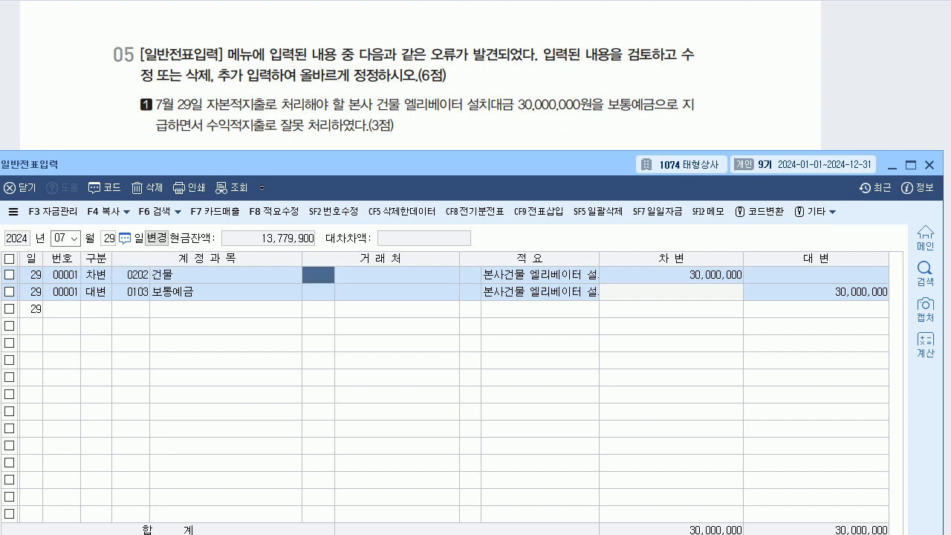
pyautogui.press('Left')
pyautogui.press('Down')
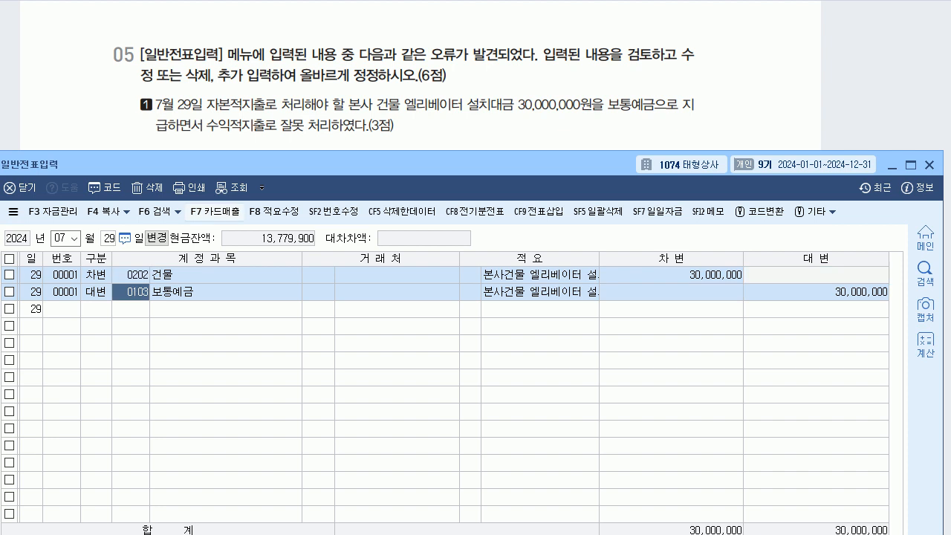
# - Uncover correction 2 of question 05 in the exam document and load the vouchers for 11월 23일
pyautogui.hotkey('alt', 'Tab')
pyautogui.scroll(-3, 476, 268)
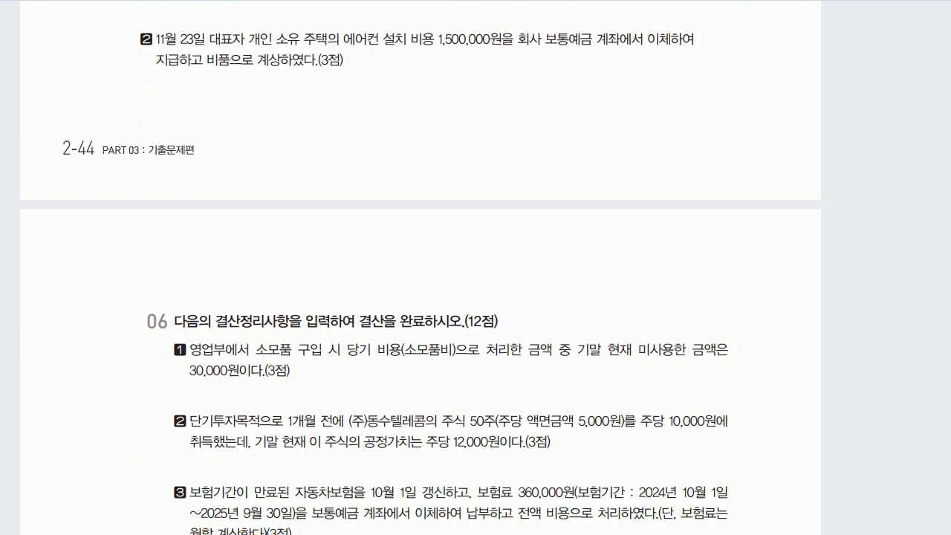
pyautogui.hotkey('alt', 'Tab')
pyautogui.write('11')
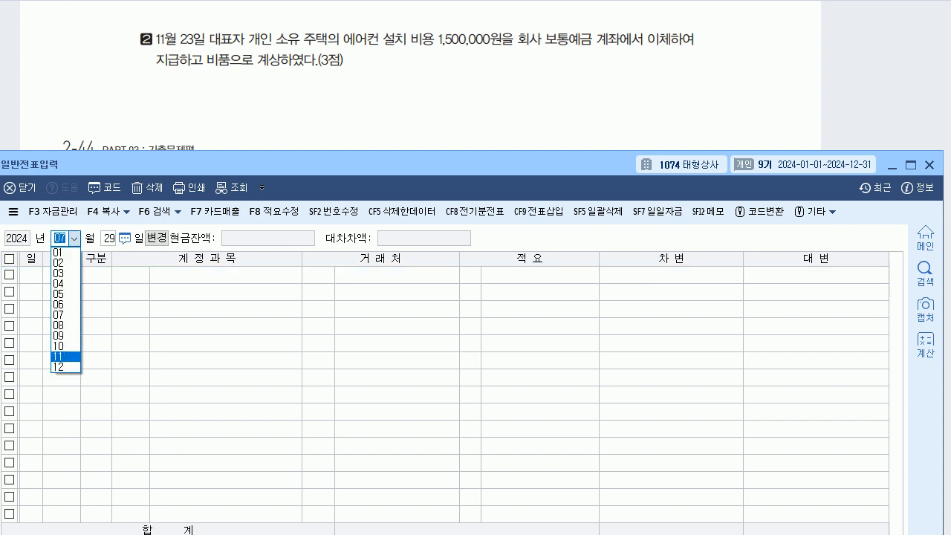
pyautogui.press('Return')
pyautogui.write('23')
pyautogui.press('Return')
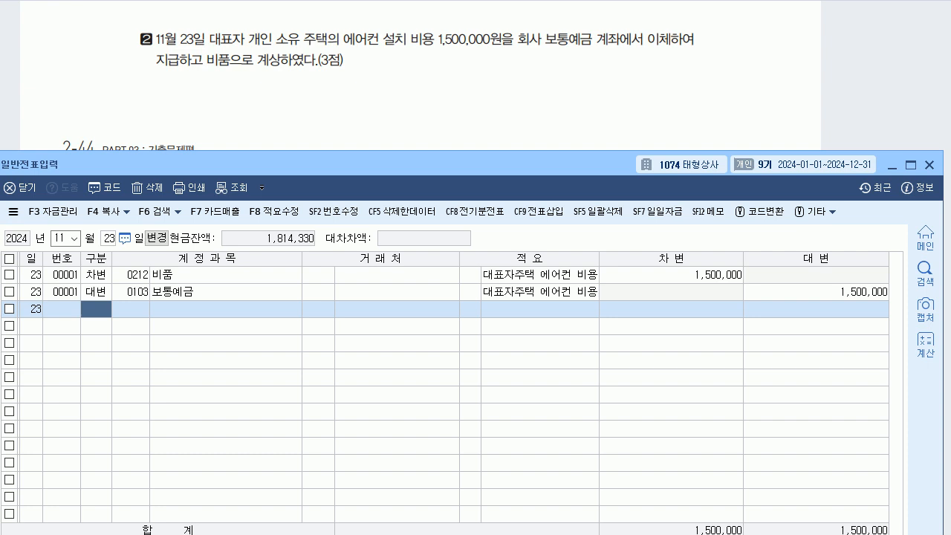
# - Set the account code of the November 23 air conditioner voucher's 차변 line to 338
pyautogui.press('Up')
pyautogui.press('Up')
pyautogui.press('Right')
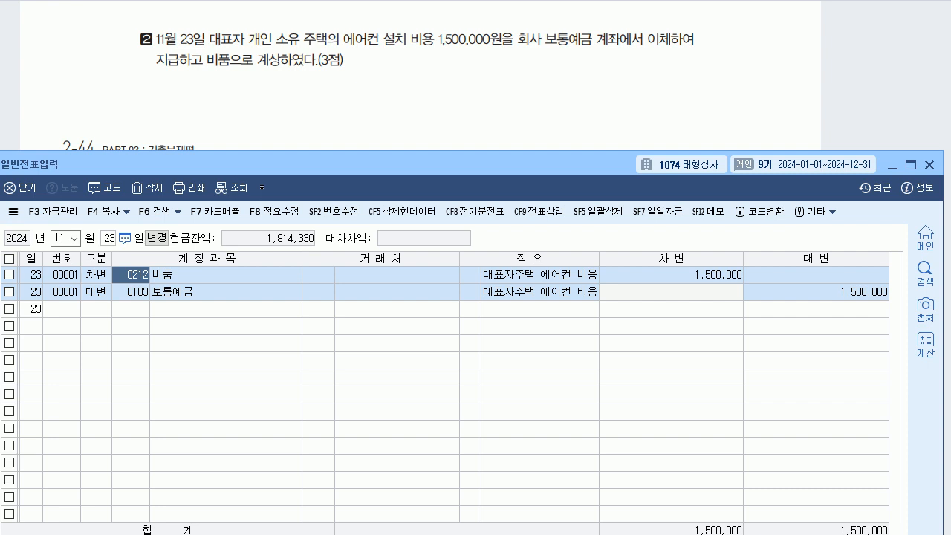
pyautogui.write('338')
pyautogui.press('Return')
pyautogui.press('Return')
pyautogui.press('Return')
pyautogui.press('Return')
pyautogui.press('Up')
pyautogui.press('Down')
pyautogui.press('Up')
# - Switch to the exam document and bring question 06's 결산정리사항 into view
pyautogui.hotkey('alt', 'Tab')
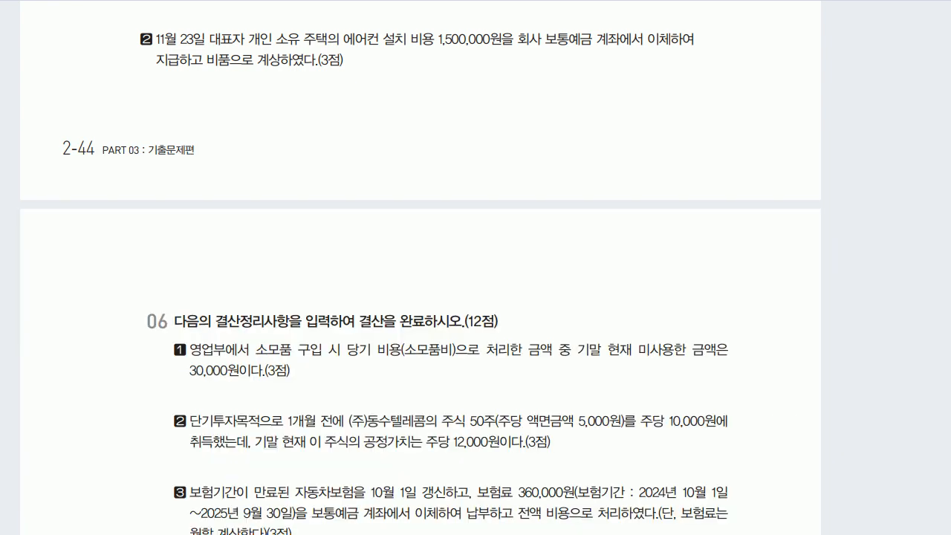
pyautogui.scroll(-3, 475, 297)
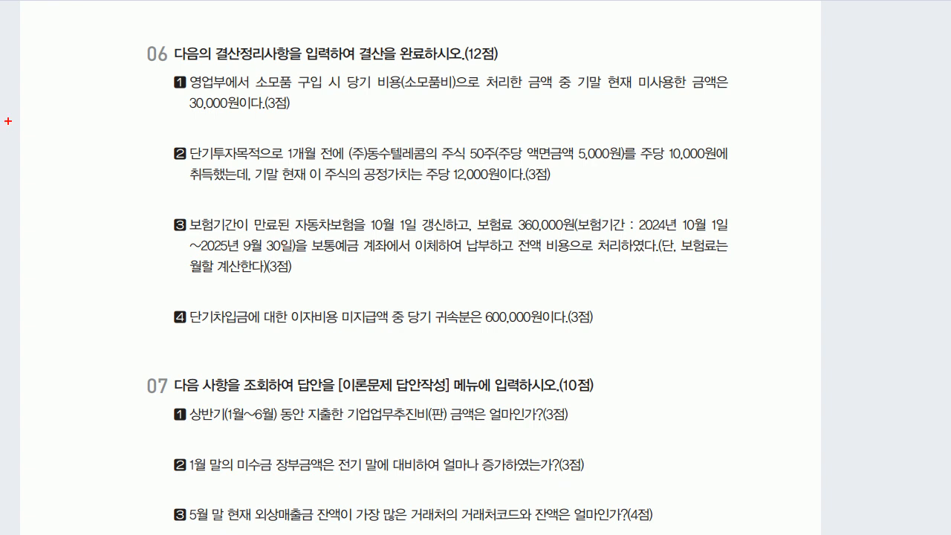
pyautogui.moveTo(40, 91); pyautogui.dragTo(32, 109)
pyautogui.moveTo(37, 99)
pyautogui.mouseDown()
pyautogui.moveTo(52, 130)
pyautogui.moveTo(63, 102)
pyautogui.mouseUp()
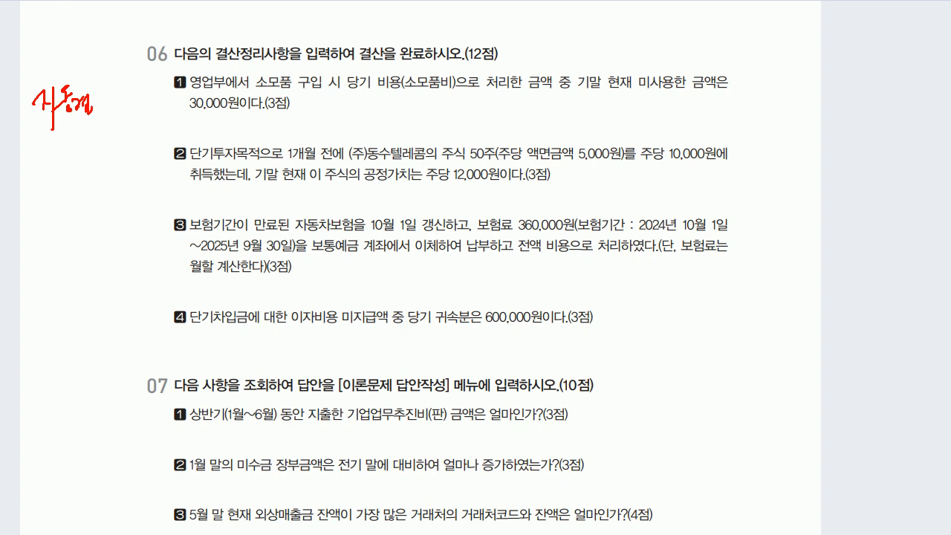
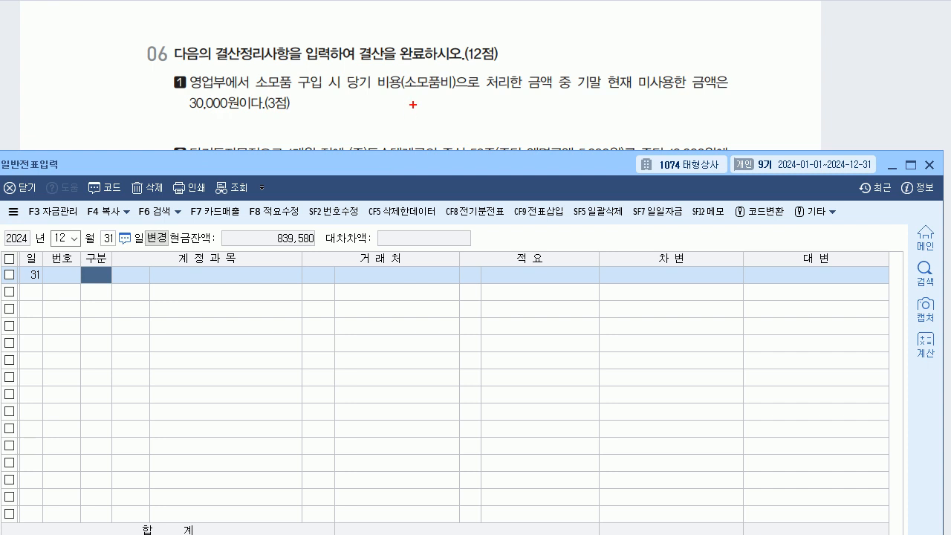
pyautogui.moveTo(372, 95); pyautogui.dragTo(448, 99)
pyautogui.moveTo(225, 86)
pyautogui.mouseDown()
pyautogui.moveTo(223, 118)
pyautogui.moveTo(226, 88)
pyautogui.mouseUp()
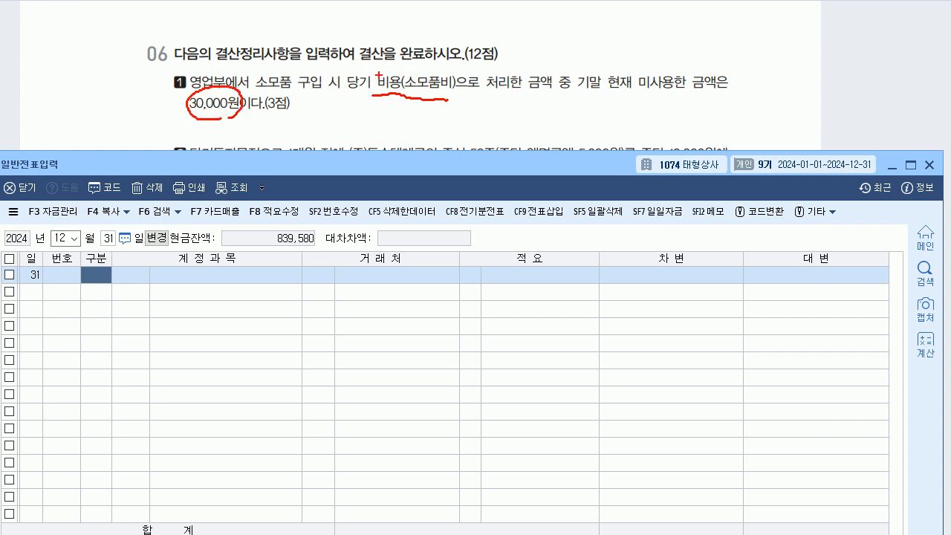
pyautogui.moveTo(496, 109); pyautogui.dragTo(486, 144)
pyautogui.moveTo(511, 115)
pyautogui.mouseDown()
pyautogui.moveTo(503, 145)
pyautogui.moveTo(522, 130)
pyautogui.moveTo(540, 144)
pyautogui.moveTo(551, 139)
pyautogui.mouseUp()
pyautogui.moveTo(557, 102); pyautogui.dragTo(557, 160)
pyautogui.moveTo(602, 126)
pyautogui.mouseDown()
pyautogui.moveTo(610, 141)
pyautogui.moveTo(625, 130)
pyautogui.mouseUp()
pyautogui.moveTo(635, 137); pyautogui.dragTo(643, 139)
pyautogui.moveTo(643, 133); pyautogui.dragTo(651, 138)
pyautogui.moveTo(565, 124)
pyautogui.mouseDown()
pyautogui.moveTo(562, 144)
pyautogui.moveTo(586, 132)
pyautogui.mouseUp()
pyautogui.moveTo(570, 141); pyautogui.dragTo(584, 142)
pyautogui.moveTo(335, 110)
pyautogui.mouseDown()
pyautogui.moveTo(323, 135)
pyautogui.moveTo(343, 133)
pyautogui.mouseUp()
pyautogui.moveTo(347, 122); pyautogui.dragTo(358, 134)
pyautogui.moveTo(357, 119)
pyautogui.mouseDown()
pyautogui.moveTo(367, 115)
pyautogui.moveTo(364, 125)
pyautogui.mouseUp()
pyautogui.moveTo(362, 128); pyautogui.dragTo(379, 137)
pyautogui.moveTo(394, 124); pyautogui.dragTo(398, 137)
pyautogui.moveTo(404, 133); pyautogui.dragTo(465, 133)
pyautogui.moveTo(462, 130); pyautogui.dragTo(462, 139)
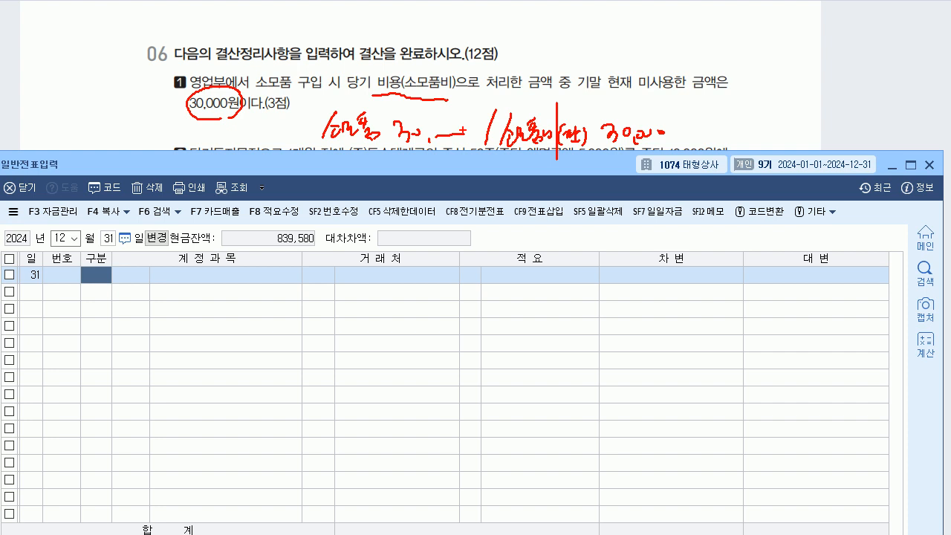
pyautogui.press('Escape')
# - Enter a 차변 line for 0173 소모품 with an amount of 30,000 on 12월 31일
pyautogui.write('3')
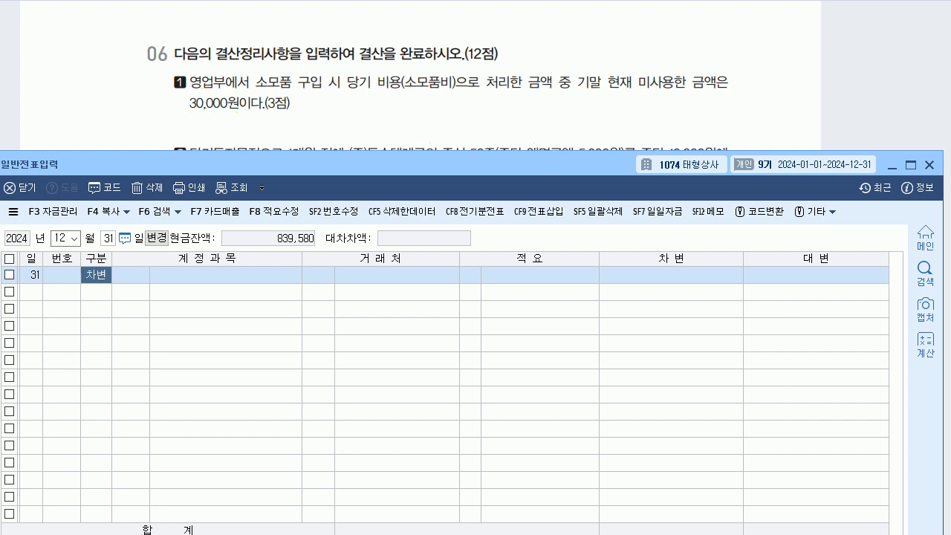
pyautogui.press('Return')
pyautogui.write('173')
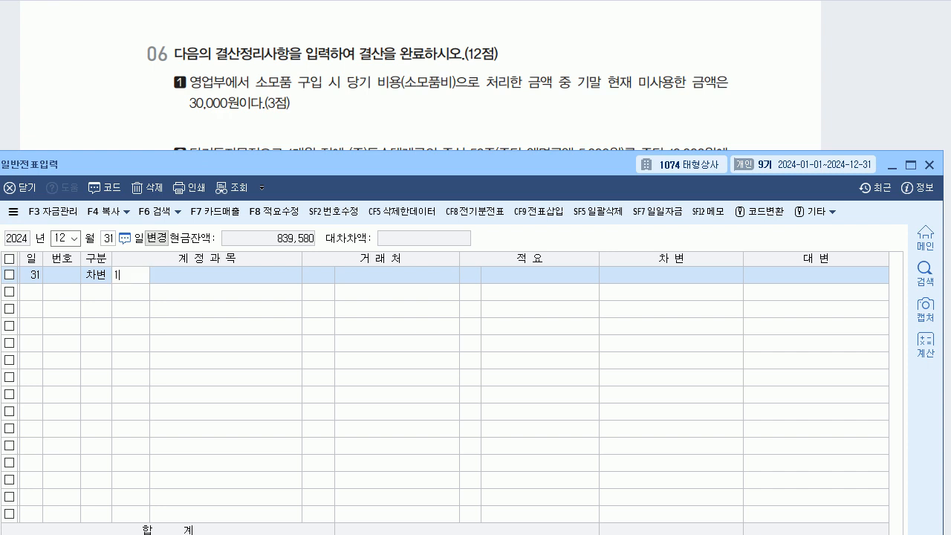
pyautogui.press('Return')
pyautogui.press('Return')
pyautogui.press('Return')
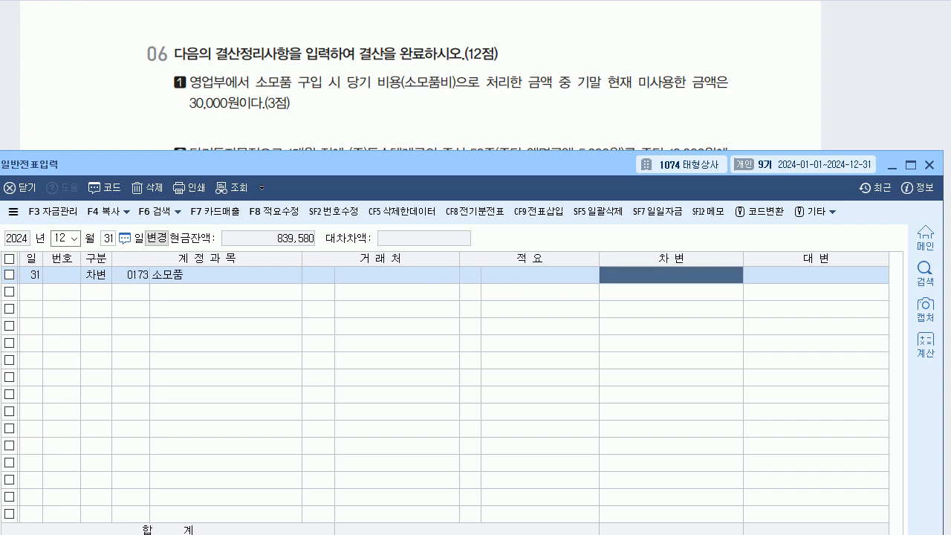
pyautogui.write('30000')
pyautogui.press('Return')
# - Balance the December 31 소모품 entry with a 대변 line of 30,000 for 0830 소모품비
pyautogui.write('4')
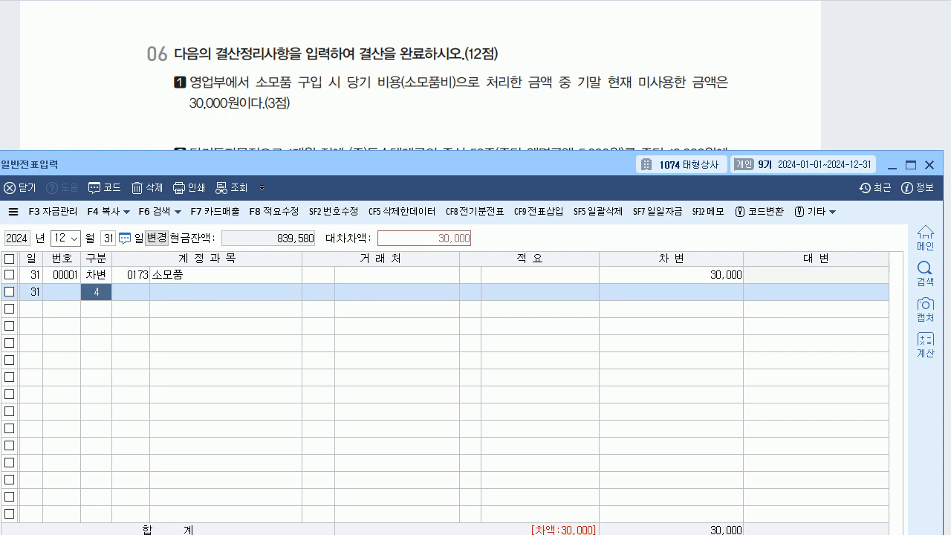
pyautogui.press('Return')
pyautogui.write('830')
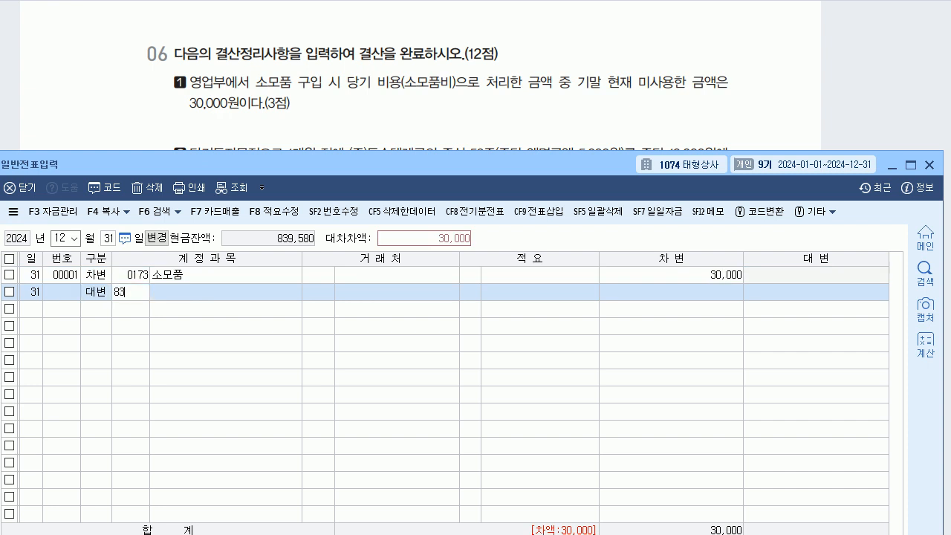
pyautogui.press('Return')
pyautogui.press('Return')
pyautogui.press('Return')
pyautogui.press('Return')
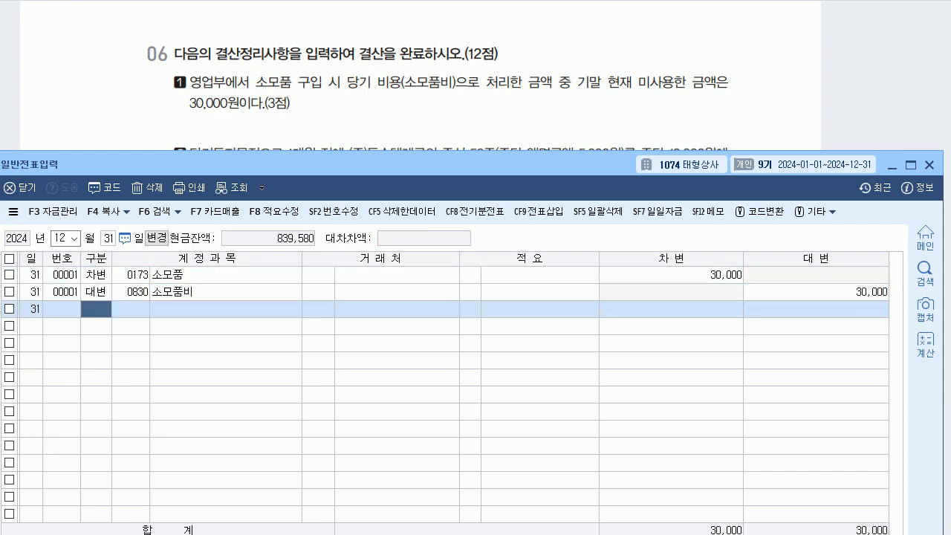
# - Bring closing item 2 on the (주)동수텔레콤 shares into view and examine their acquisition cost and year-end fair value
pyautogui.scroll(-3, 437, 81)
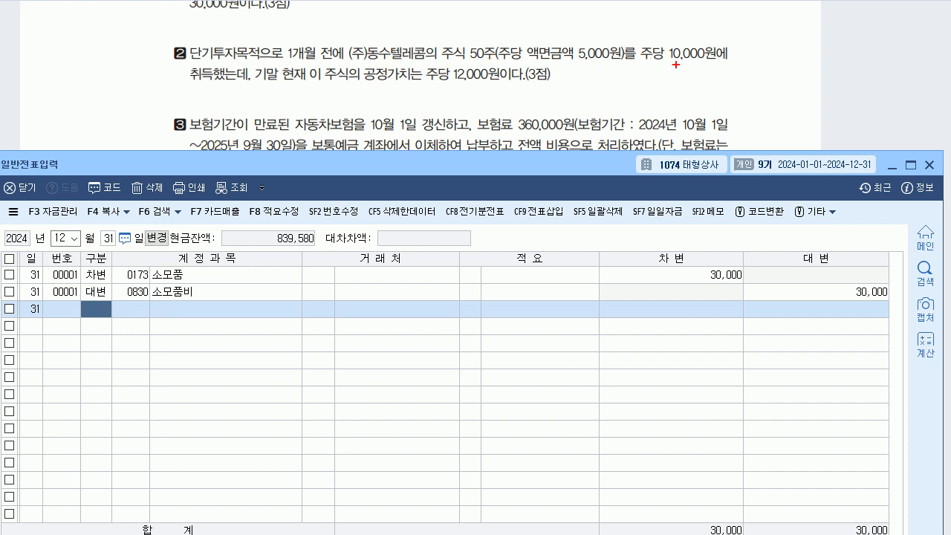
pyautogui.moveTo(649, 64); pyautogui.dragTo(710, 68)
pyautogui.moveTo(668, 35)
pyautogui.mouseDown()
pyautogui.moveTo(674, 25)
pyautogui.moveTo(690, 35)
pyautogui.mouseUp()
pyautogui.moveTo(690, 29); pyautogui.dragTo(695, 27)
pyautogui.moveTo(557, 33)
pyautogui.mouseDown()
pyautogui.moveTo(545, 64)
pyautogui.moveTo(564, 66)
pyautogui.mouseUp()
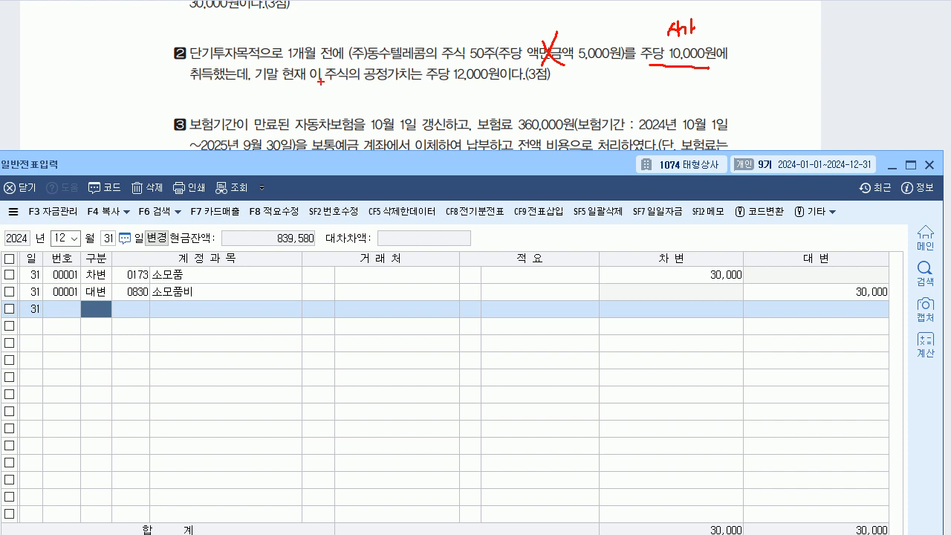
pyautogui.moveTo(449, 81); pyautogui.dragTo(493, 86)
pyautogui.moveTo(477, 89); pyautogui.dragTo(472, 123)
pyautogui.moveTo(493, 90)
pyautogui.mouseDown()
pyautogui.moveTo(512, 97)
pyautogui.moveTo(517, 112)
pyautogui.mouseUp()
pyautogui.moveTo(520, 80); pyautogui.dragTo(521, 136)
pyautogui.moveTo(525, 104); pyautogui.dragTo(552, 104)
pyautogui.moveTo(554, 95)
pyautogui.mouseDown()
pyautogui.moveTo(560, 113)
pyautogui.moveTo(594, 113)
pyautogui.moveTo(603, 92)
pyautogui.moveTo(618, 104)
pyautogui.mouseUp()
pyautogui.moveTo(623, 94)
pyautogui.mouseDown()
pyautogui.moveTo(622, 118)
pyautogui.moveTo(636, 101)
pyautogui.mouseUp()
pyautogui.moveTo(642, 88)
pyautogui.mouseDown()
pyautogui.moveTo(642, 109)
pyautogui.moveTo(648, 99)
pyautogui.mouseUp()
pyautogui.moveTo(654, 90); pyautogui.dragTo(653, 104)
pyautogui.moveTo(646, 106); pyautogui.dragTo(666, 109)
pyautogui.moveTo(668, 105); pyautogui.dragTo(714, 102)
pyautogui.moveTo(230, 97)
pyautogui.mouseDown()
pyautogui.moveTo(251, 91)
pyautogui.moveTo(255, 101)
pyautogui.mouseUp()
pyautogui.moveTo(245, 102); pyautogui.dragTo(269, 106)
pyautogui.moveTo(267, 87)
pyautogui.mouseDown()
pyautogui.moveTo(269, 124)
pyautogui.moveTo(283, 106)
pyautogui.moveTo(335, 92)
pyautogui.moveTo(342, 104)
pyautogui.moveTo(390, 112)
pyautogui.mouseUp()
pyautogui.moveTo(400, 100); pyautogui.dragTo(471, 100)
pyautogui.moveTo(467, 95); pyautogui.dragTo(475, 95)
pyautogui.moveTo(471, 90); pyautogui.dragTo(471, 99)
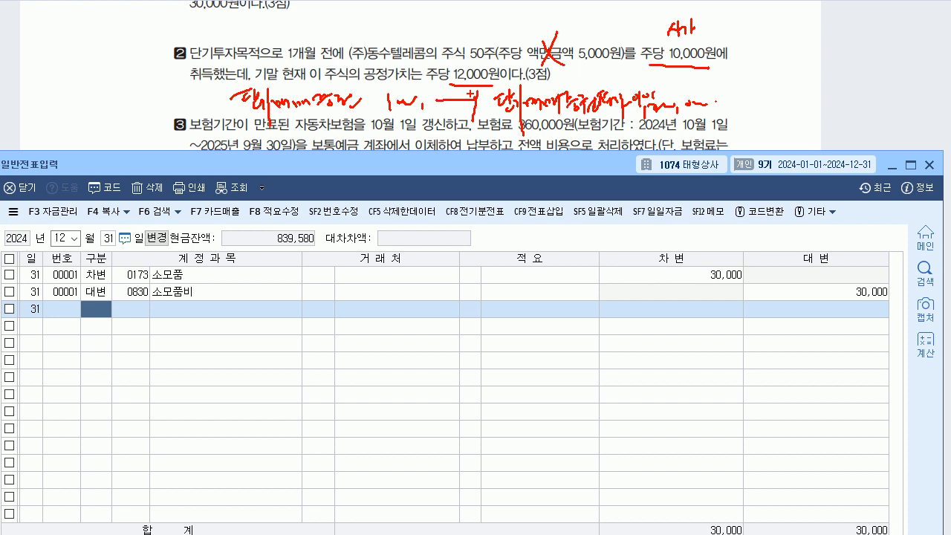
pyautogui.press('Escape')
# - Add a second December 31 entry with a 차변 line of 100,000 for 0107 단기매매증권
pyautogui.write('3')
pyautogui.press('Return')
pyautogui.write('107')
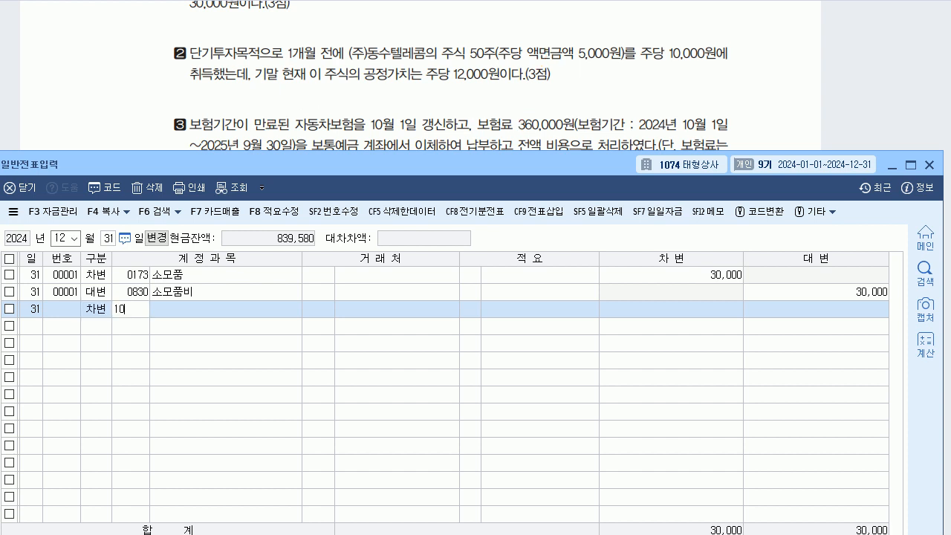
pyautogui.press('Return')
pyautogui.press('Return')
pyautogui.press('Return')
pyautogui.press('Return')
pyautogui.press('Return')
pyautogui.write('100000')
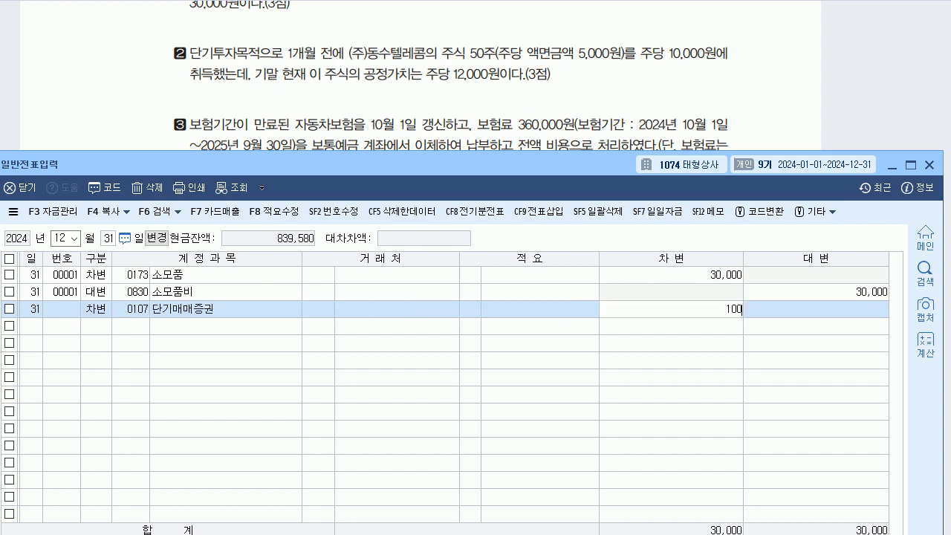
pyautogui.press('Return')
# - Balance the 단기매매증권 entry with a 대변 line of 100,000 for 0905 단기매매증권평가이익
pyautogui.write('4')
pyautogui.press('Return')
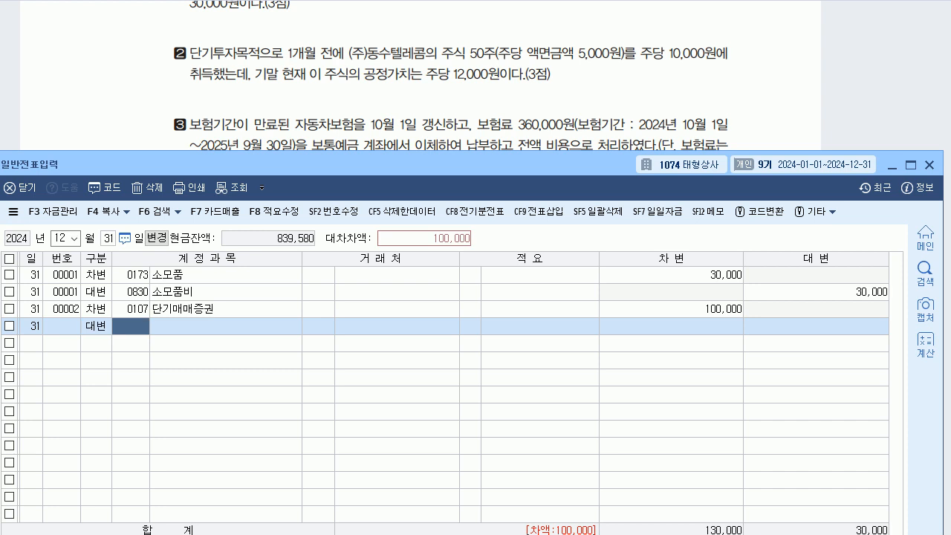
pyautogui.write('905')
pyautogui.press('Return')
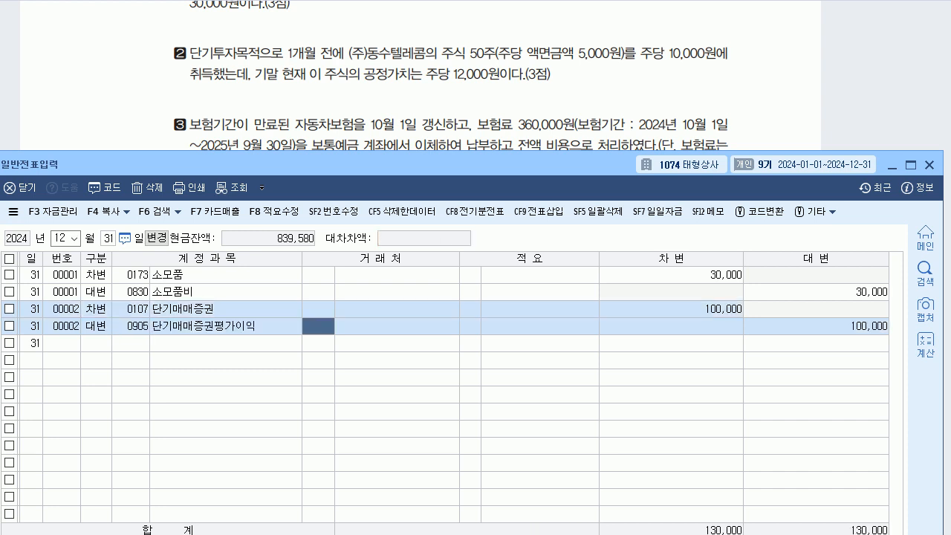
pyautogui.press('Return')
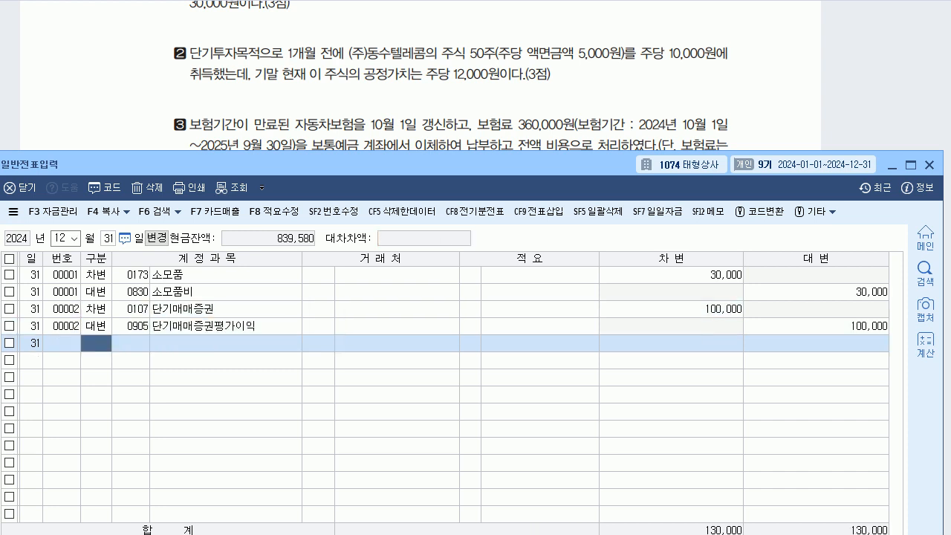
# - Bring closing item 3 on the car insurance into view and work out the prepaid share from its premium and coverage period
pyautogui.moveTo(349, 164); pyautogui.dragTo(351, 214)
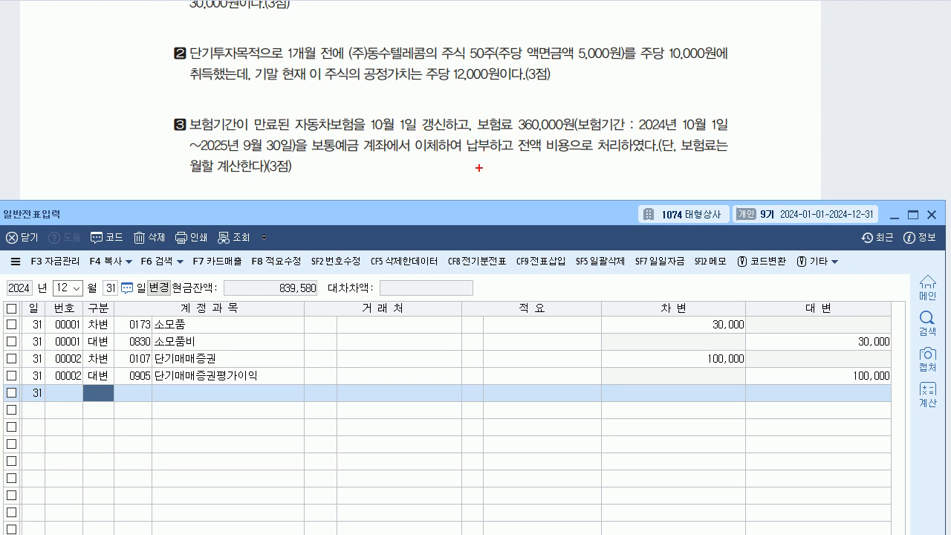
pyautogui.moveTo(670, 137); pyautogui.dragTo(727, 139)
pyautogui.moveTo(195, 155); pyautogui.dragTo(285, 154)
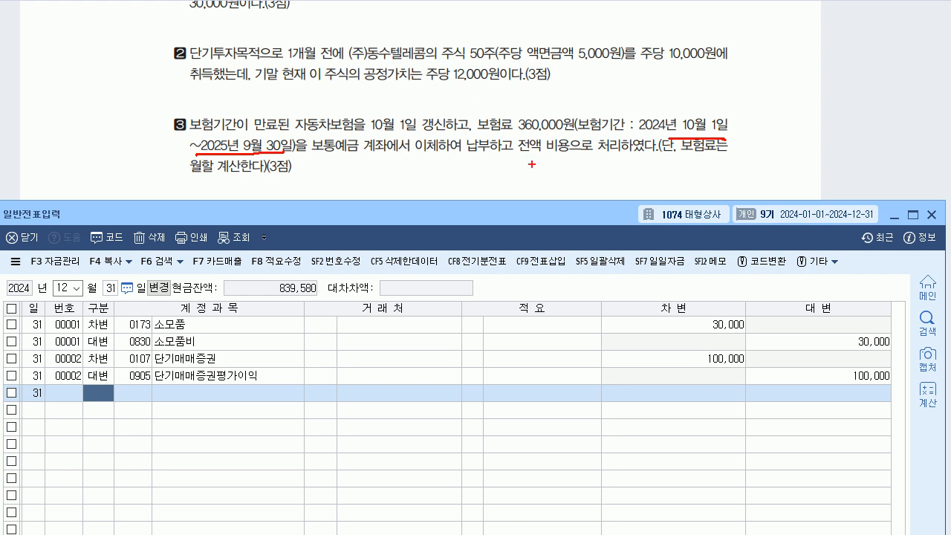
pyautogui.moveTo(513, 171)
pyautogui.mouseDown()
pyautogui.moveTo(508, 194)
pyautogui.moveTo(550, 184)
pyautogui.moveTo(564, 191)
pyautogui.moveTo(574, 177)
pyautogui.moveTo(586, 191)
pyautogui.mouseUp()
pyautogui.moveTo(271, 158)
pyautogui.mouseDown()
pyautogui.moveTo(211, 143)
pyautogui.moveTo(164, 177)
pyautogui.mouseUp()
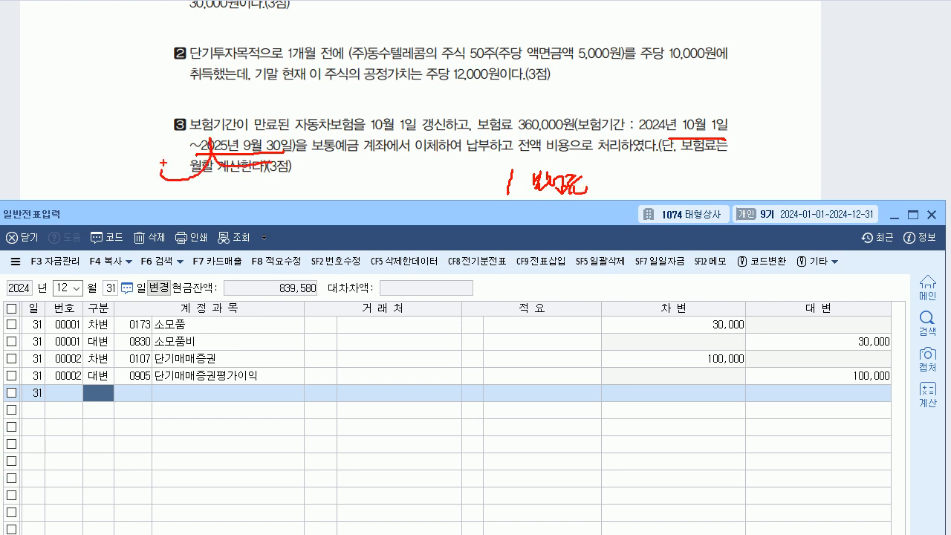
pyautogui.moveTo(260, 158)
pyautogui.mouseDown()
pyautogui.moveTo(242, 118)
pyautogui.moveTo(202, 167)
pyautogui.moveTo(282, 149)
pyautogui.moveTo(266, 134)
pyautogui.mouseUp()
pyautogui.moveTo(278, 81)
pyautogui.mouseDown()
pyautogui.moveTo(299, 120)
pyautogui.moveTo(317, 88)
pyautogui.moveTo(357, 91)
pyautogui.mouseUp()
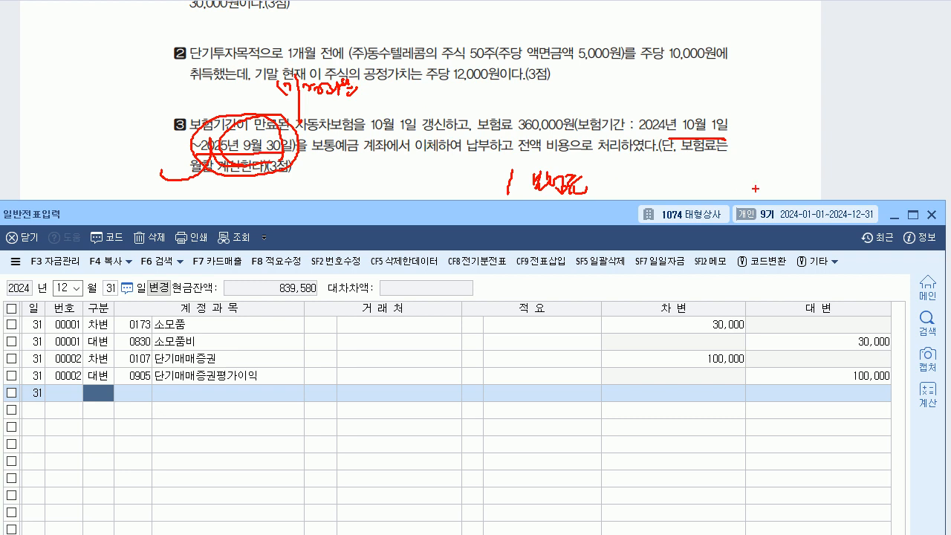
pyautogui.moveTo(317, 206); pyautogui.dragTo(341, 224)
pyautogui.moveTo(341, 217); pyautogui.dragTo(421, 221)
pyautogui.moveTo(420, 208); pyautogui.dragTo(410, 221)
pyautogui.moveTo(480, 198)
pyautogui.mouseDown()
pyautogui.moveTo(476, 221)
pyautogui.moveTo(532, 219)
pyautogui.mouseUp()
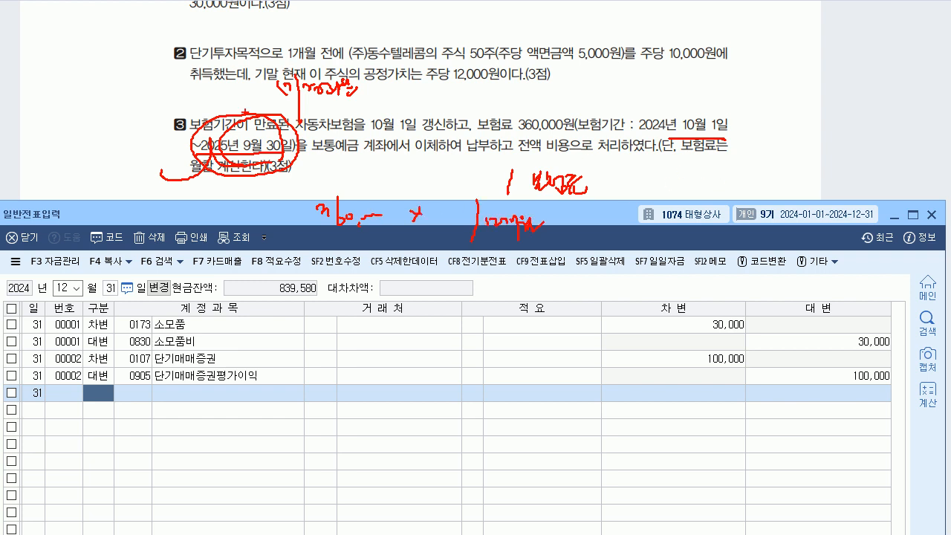
pyautogui.moveTo(437, 212)
pyautogui.mouseDown()
pyautogui.moveTo(444, 223)
pyautogui.moveTo(458, 210)
pyautogui.moveTo(470, 218)
pyautogui.mouseUp()
pyautogui.moveTo(614, 182)
pyautogui.mouseDown()
pyautogui.moveTo(621, 189)
pyautogui.moveTo(638, 178)
pyautogui.moveTo(651, 219)
pyautogui.mouseUp()
pyautogui.moveTo(656, 177)
pyautogui.mouseDown()
pyautogui.moveTo(663, 186)
pyautogui.moveTo(709, 176)
pyautogui.mouseUp()
pyautogui.moveTo(590, 174); pyautogui.dragTo(595, 178)
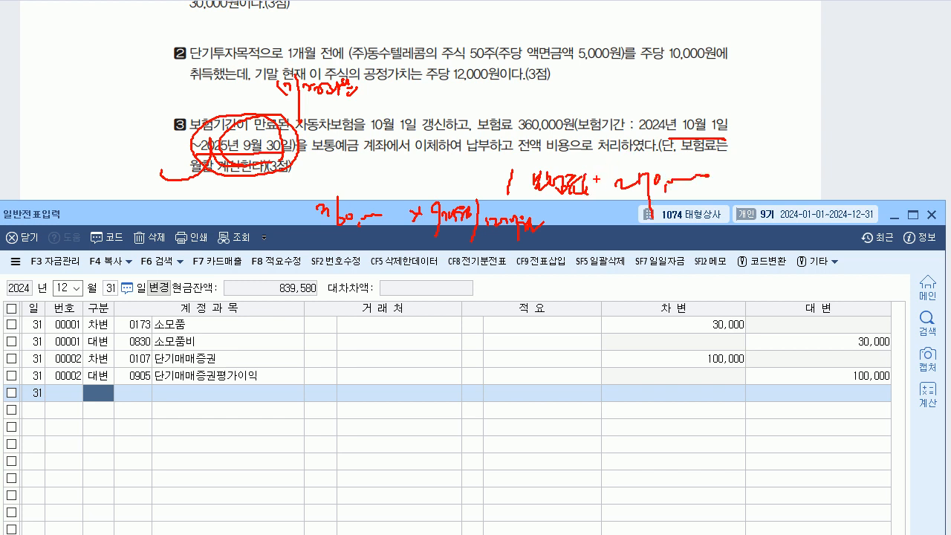
pyautogui.moveTo(587, 173); pyautogui.dragTo(606, 194)
pyautogui.moveTo(306, 170)
pyautogui.mouseDown()
pyautogui.moveTo(312, 184)
pyautogui.moveTo(334, 182)
pyautogui.moveTo(354, 210)
pyautogui.mouseUp()
pyautogui.moveTo(358, 164)
pyautogui.mouseDown()
pyautogui.moveTo(371, 187)
pyautogui.moveTo(470, 178)
pyautogui.mouseUp()
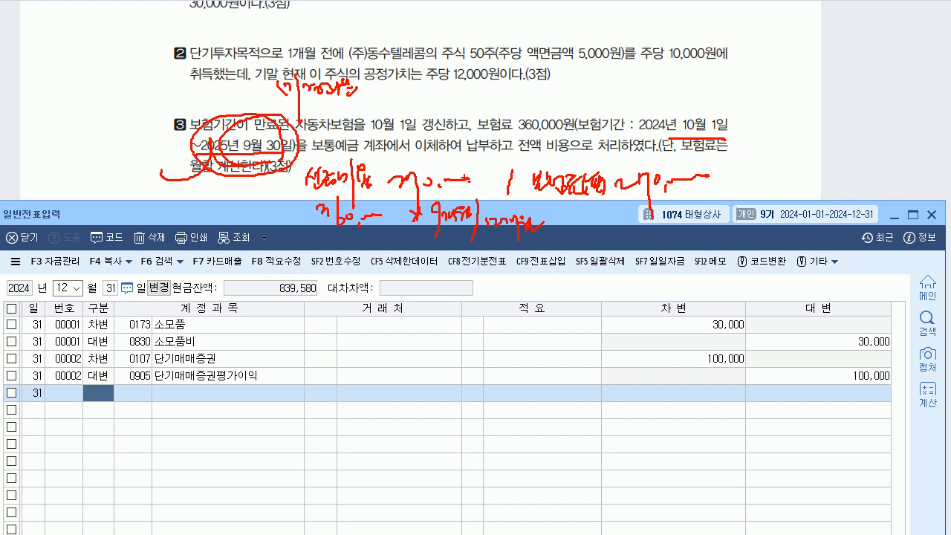
pyautogui.press('Escape')
# - Add a third December 31 entry with a 차변 line of 270,000 for 0133 선급비용
pyautogui.write('133')
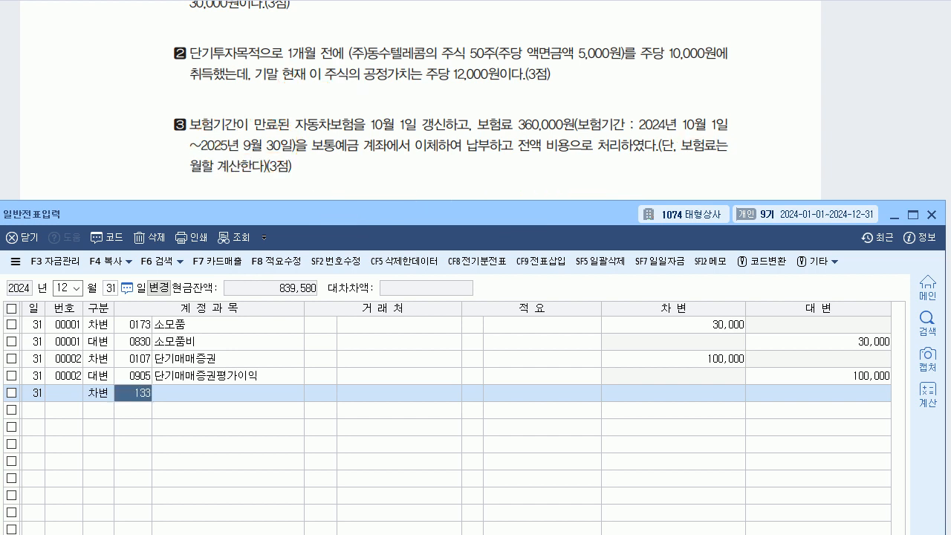
pyautogui.press('Return')
pyautogui.press('Return')
pyautogui.press('Return')
pyautogui.write('270000')
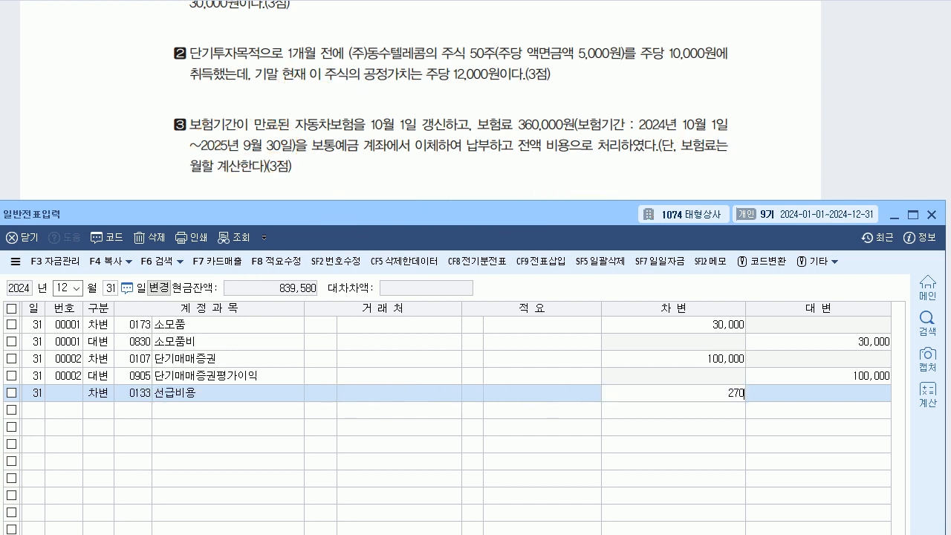
pyautogui.press('Return')
# - Balance the 선급비용 entry with a 대변 line of 270,000 for 0821 보험료
pyautogui.write('4')
pyautogui.press('Return')
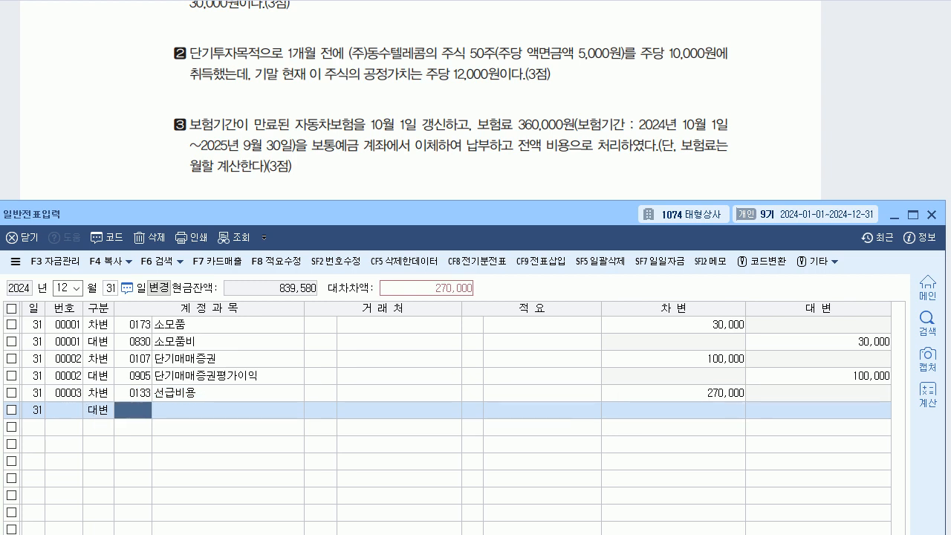
pyautogui.write('821')
pyautogui.press('Return')
pyautogui.press('Return')
pyautogui.press('Return')
pyautogui.press('Return')
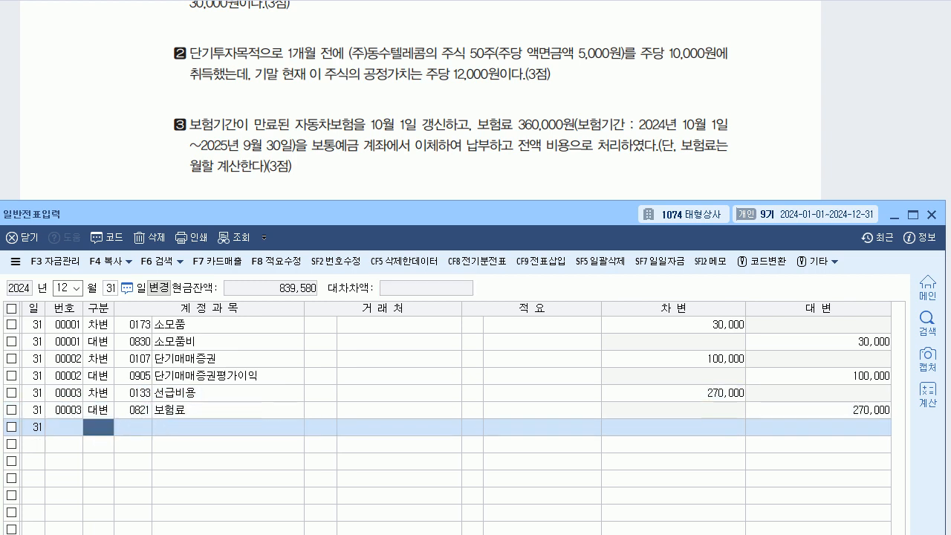
# - Consult closing item 4 on accrued loan interest and add a December 31 차변 line of 600,000 for 0951 이자비용
pyautogui.hotkey('alt', 'Tab')
pyautogui.scroll(-4, 420, 267)
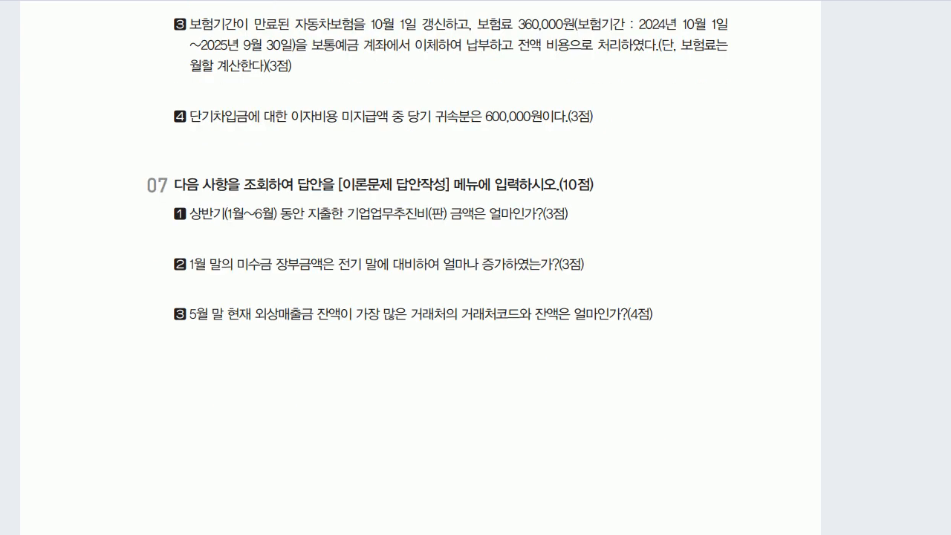
pyautogui.hotkey('alt', 'Tab')
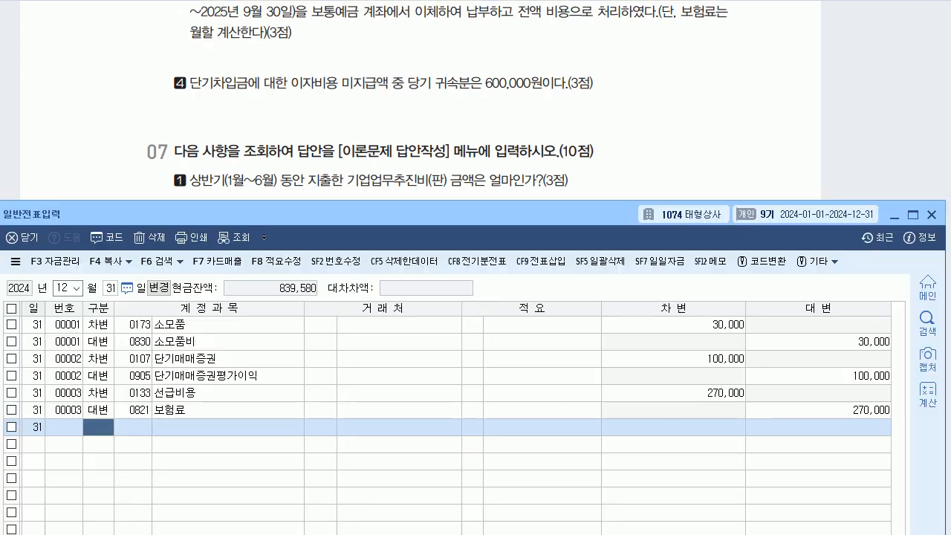
pyautogui.moveTo(371, 214); pyautogui.dragTo(378, 129)
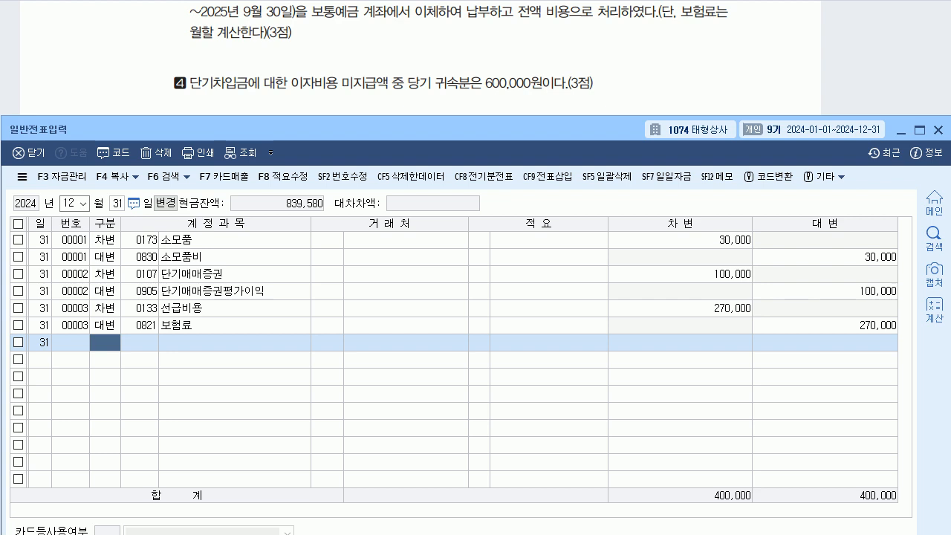
pyautogui.write('3')
pyautogui.press('Return')
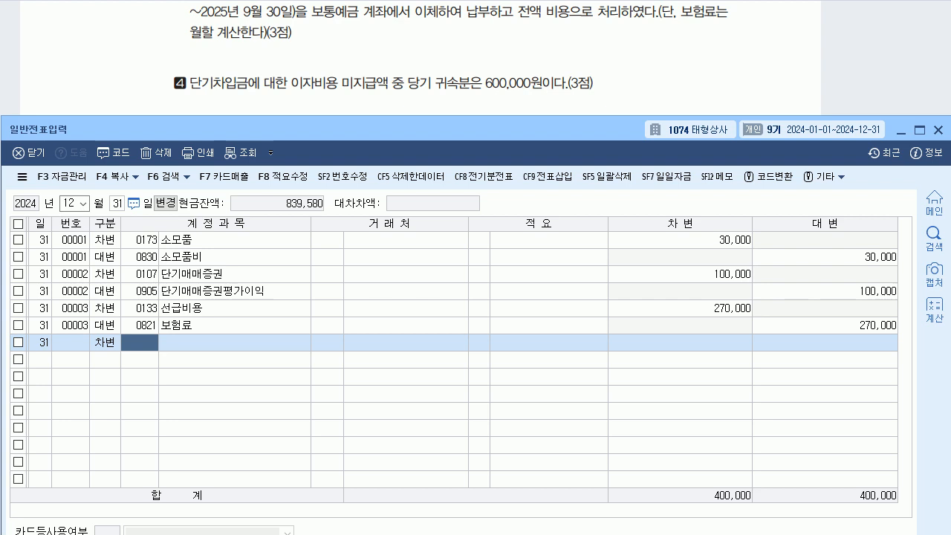
pyautogui.write('951')
pyautogui.press('Return')
pyautogui.press('Return')
pyautogui.press('Return')
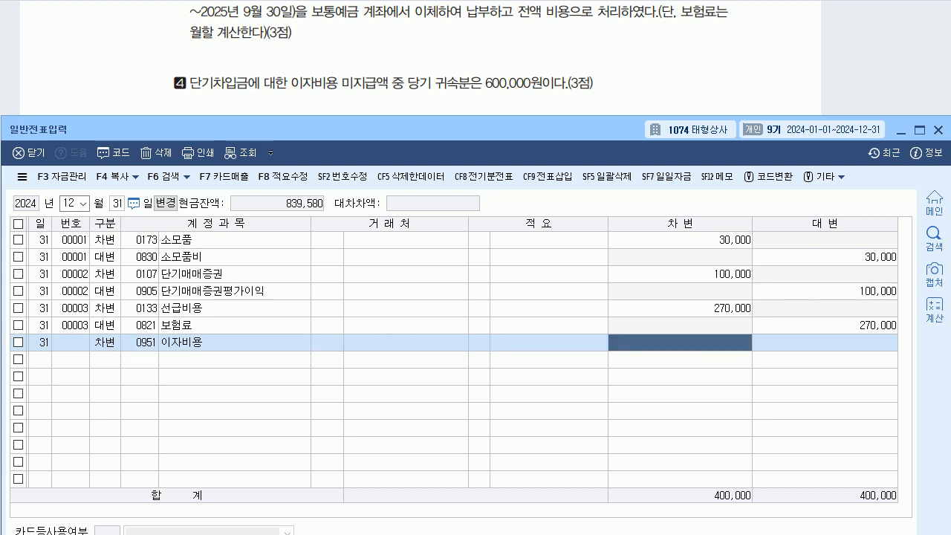
pyautogui.write('6000000')
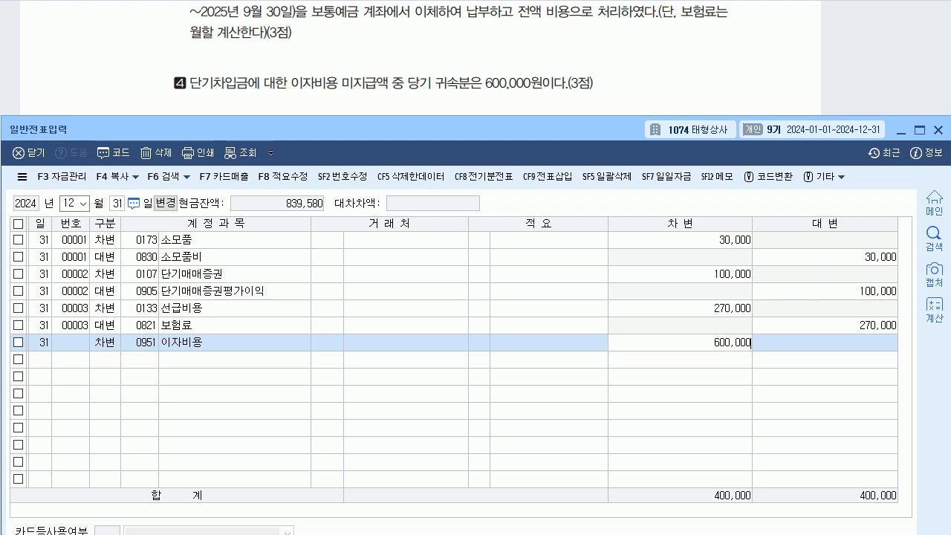
pyautogui.press('Return')
# - Balance the 이자비용 entry with a 대변 line of 600,000 for 0262 미지급비용 and close 일반전표입력
pyautogui.write('4')
pyautogui.press('Return')
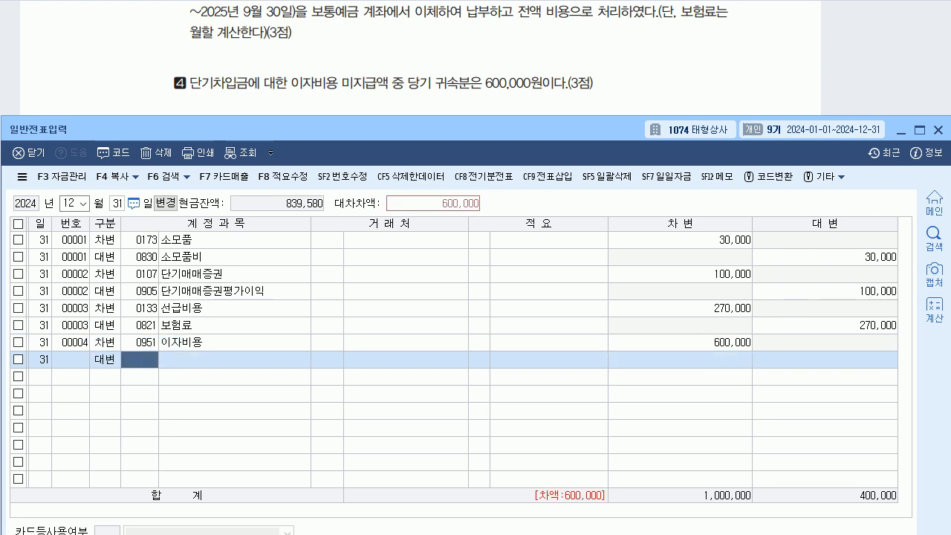
pyautogui.write('262')
pyautogui.press('Return')
pyautogui.press('Return')
pyautogui.press('Return')
pyautogui.press('Return')
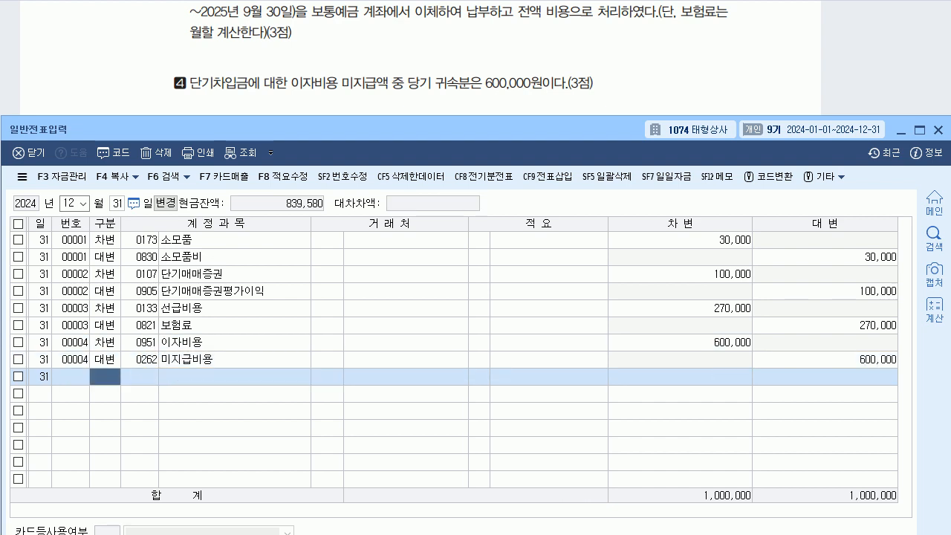
pyautogui.press('Escape')
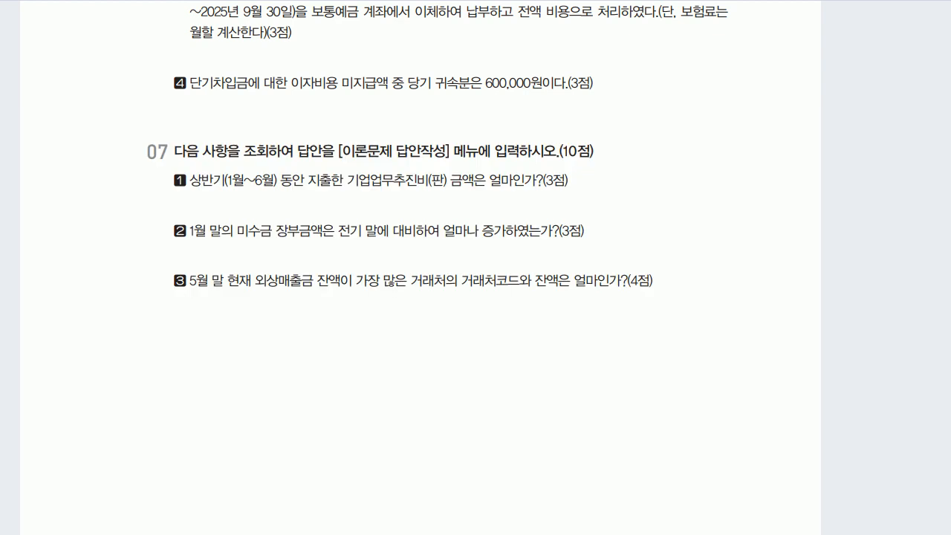
# - For question 07 item 1, open 일계표(월계표) and query the 월계표 from January to June 2024
pyautogui.scroll(-2, 421, 268)
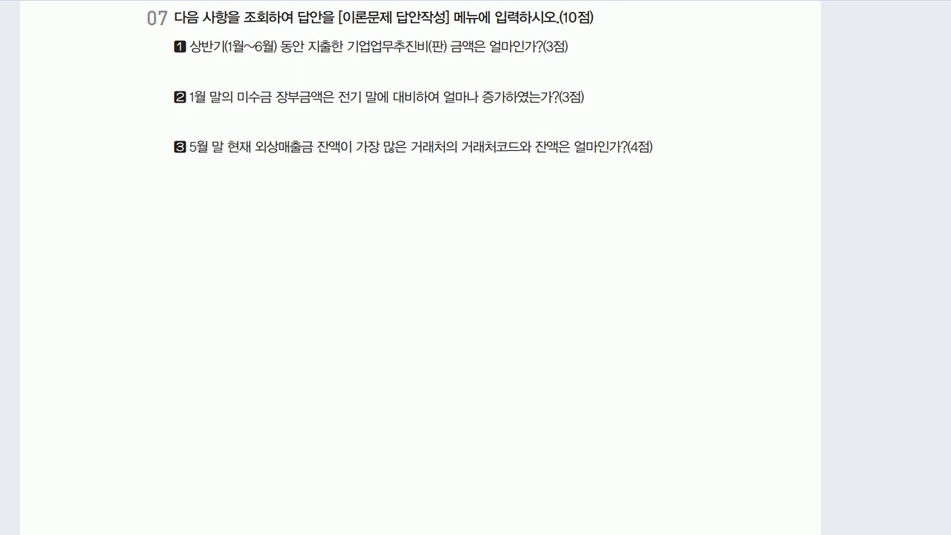
pyautogui.hotkey('alt', 'Tab')
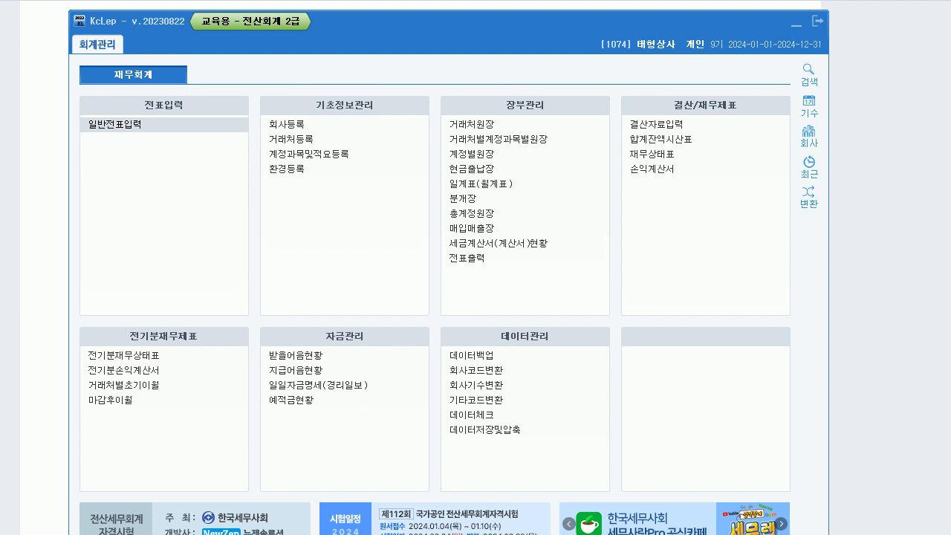
pyautogui.moveTo(446, 21); pyautogui.dragTo(417, 84)
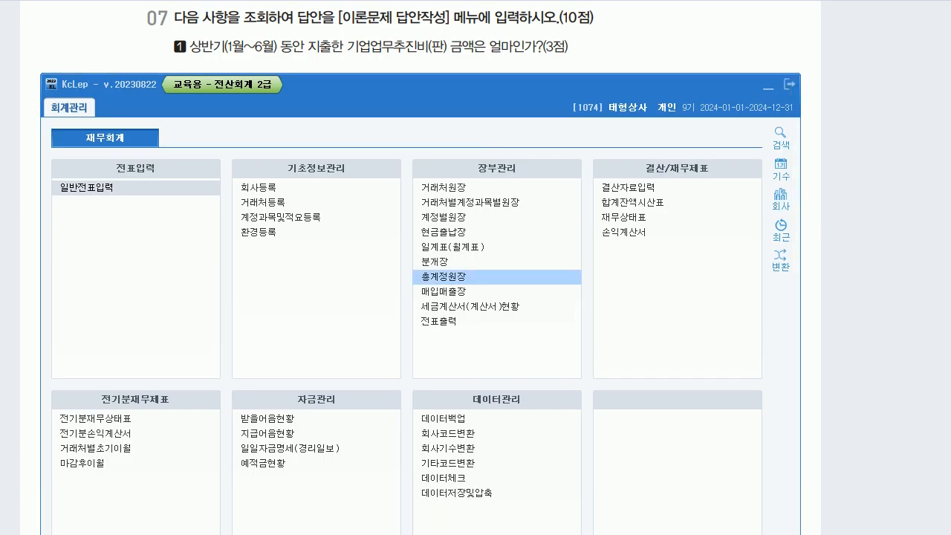
pyautogui.click(455, 246)
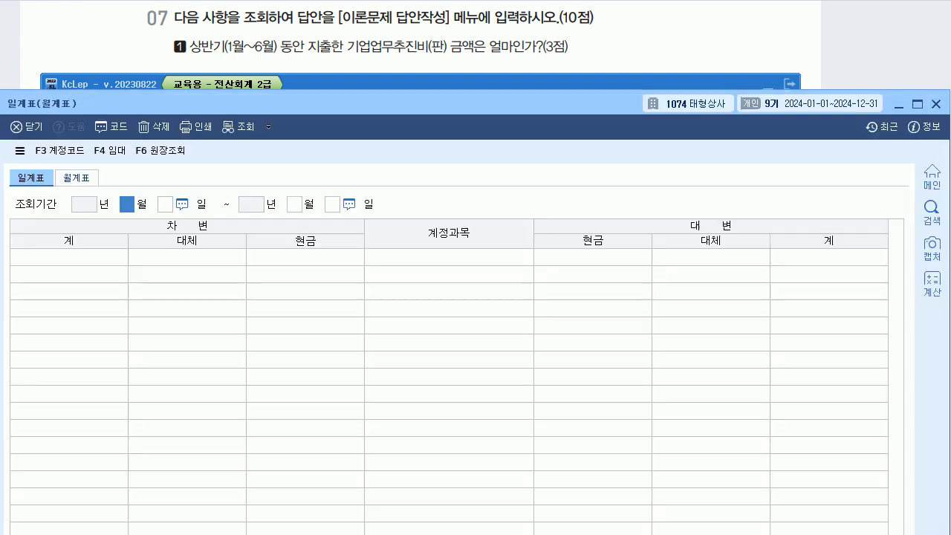
pyautogui.moveTo(425, 104); pyautogui.dragTo(423, 77)
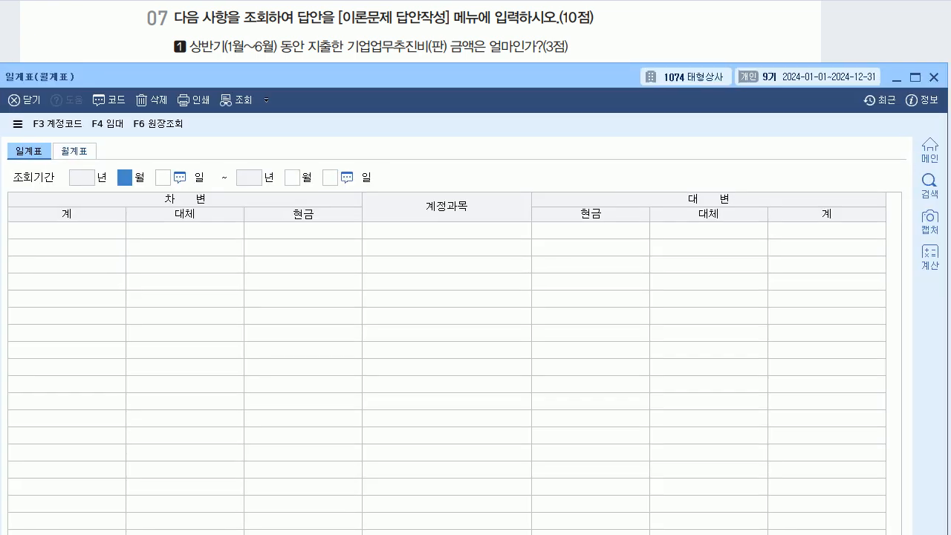
pyautogui.click(74, 152)
pyautogui.write('1')
pyautogui.press('Return')
pyautogui.write('6')
pyautogui.press('Return')
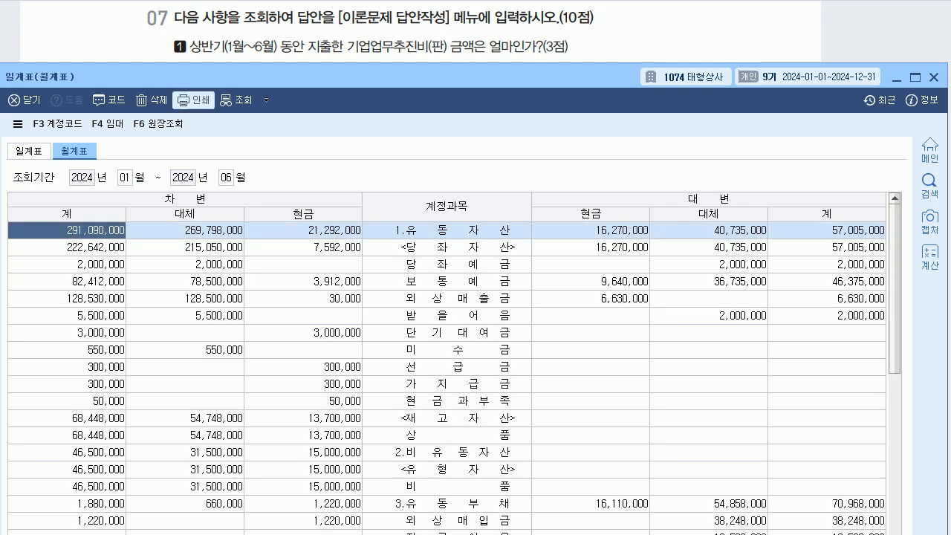
# - Look up the 차변 total of 기업업무추진비 under 판매비및일반관리비 in the 월계표, and close the report
pyautogui.scroll(-8, 446, 372)
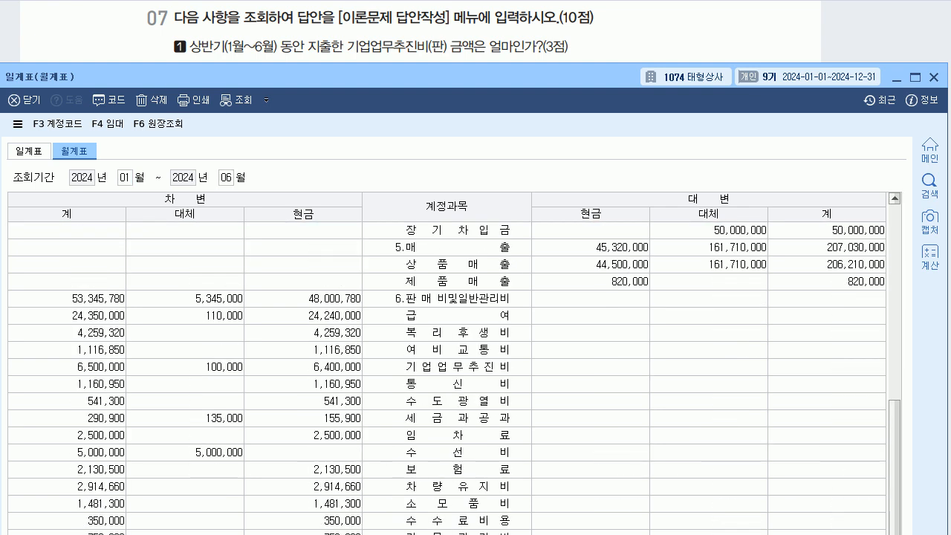
pyautogui.click(446, 367)
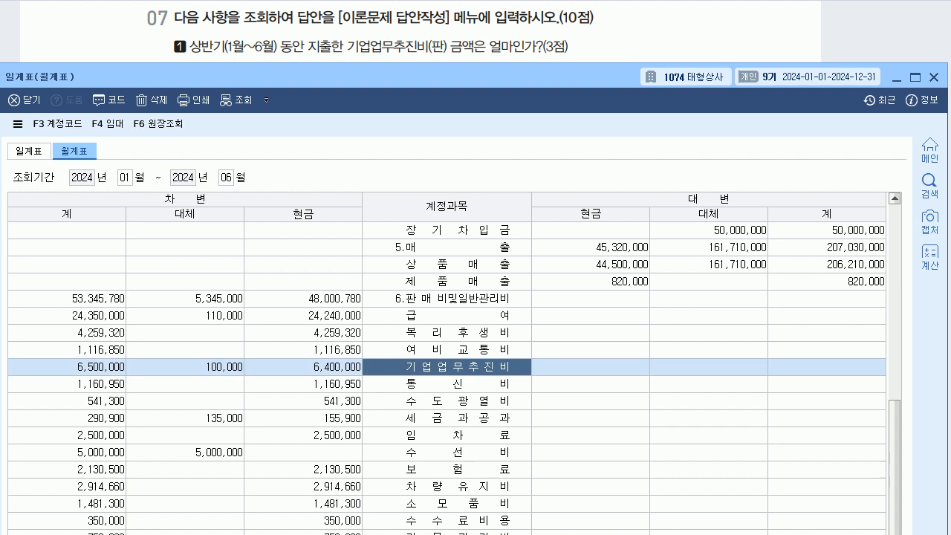
pyautogui.click(67, 367)
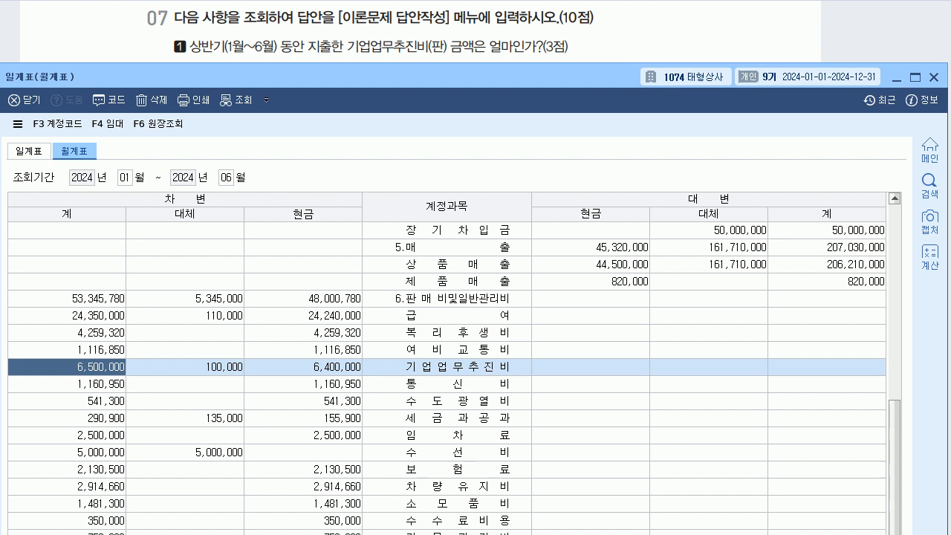
pyautogui.press('Escape')
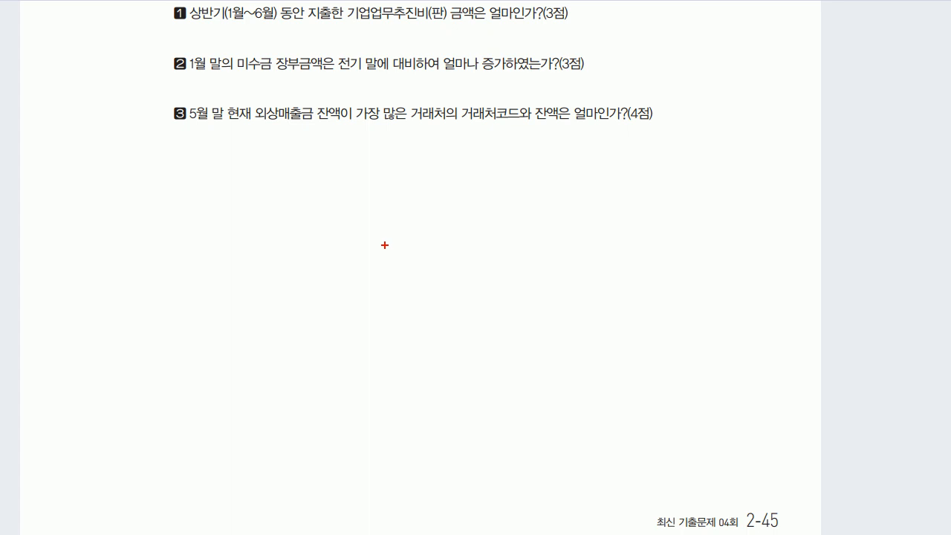
# - For question 07 item 2, open 재무상태표 and query the statement for January 2024
pyautogui.moveTo(340, 71); pyautogui.dragTo(399, 69)
pyautogui.moveTo(405, 81)
pyautogui.mouseDown()
pyautogui.moveTo(422, 93)
pyautogui.moveTo(447, 72)
pyautogui.moveTo(453, 88)
pyautogui.moveTo(490, 83)
pyautogui.mouseUp()
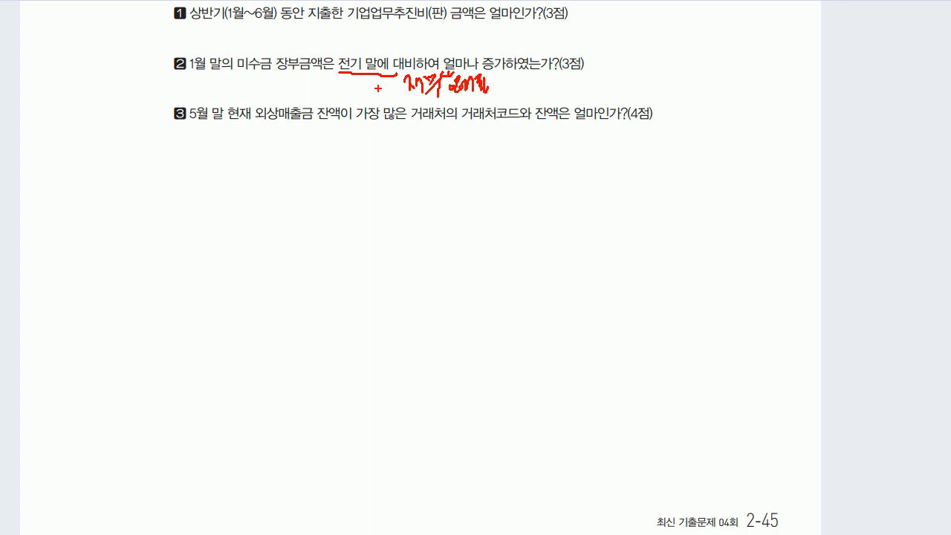
pyautogui.press('Escape')
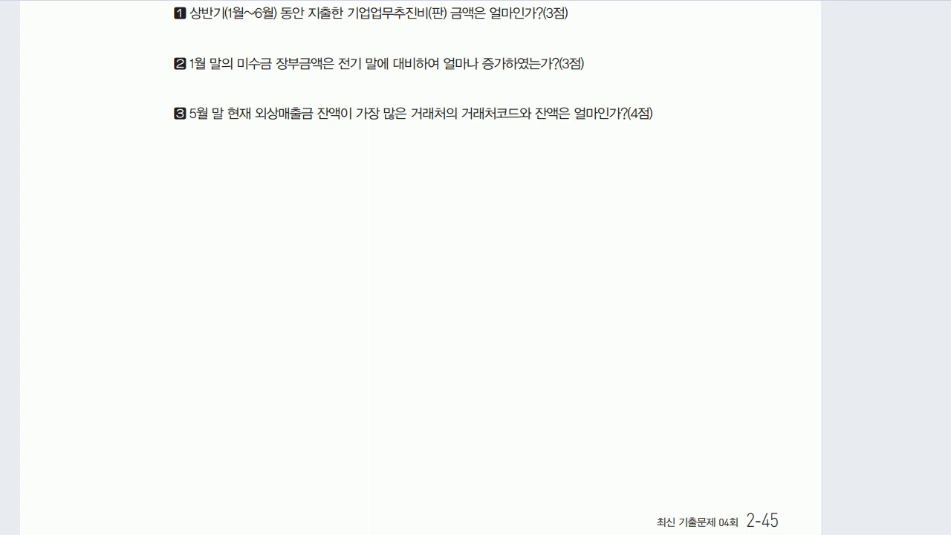
pyautogui.hotkey('alt', 'Tab')
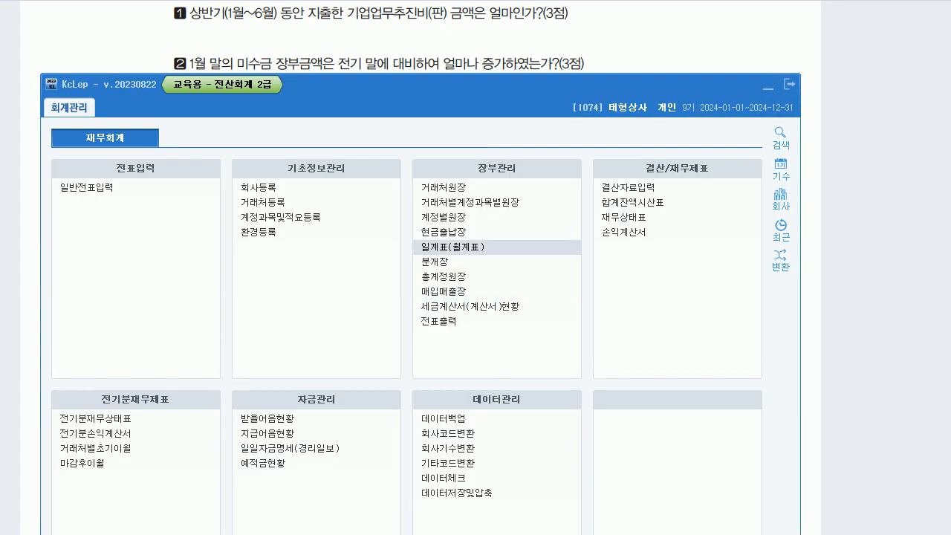
pyautogui.moveTo(461, 84); pyautogui.dragTo(452, 120)
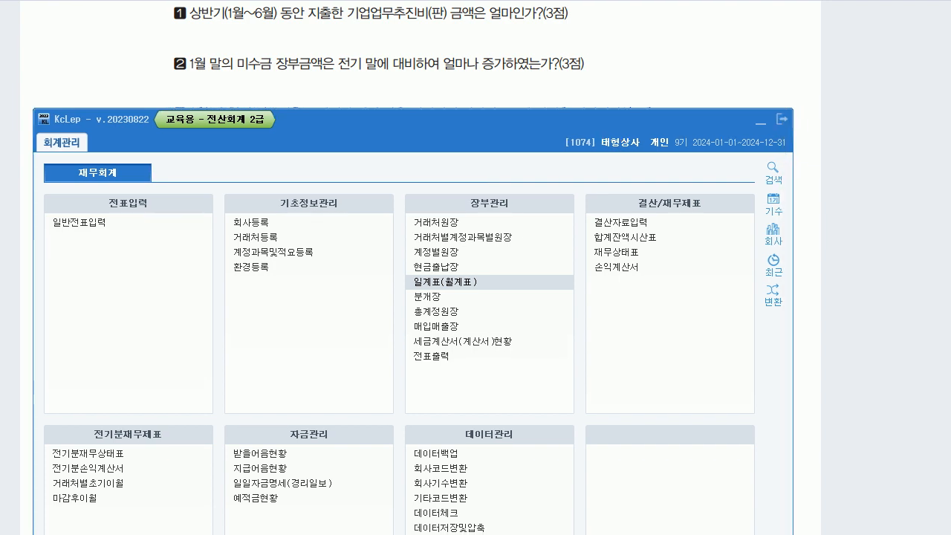
pyautogui.click(616, 251)
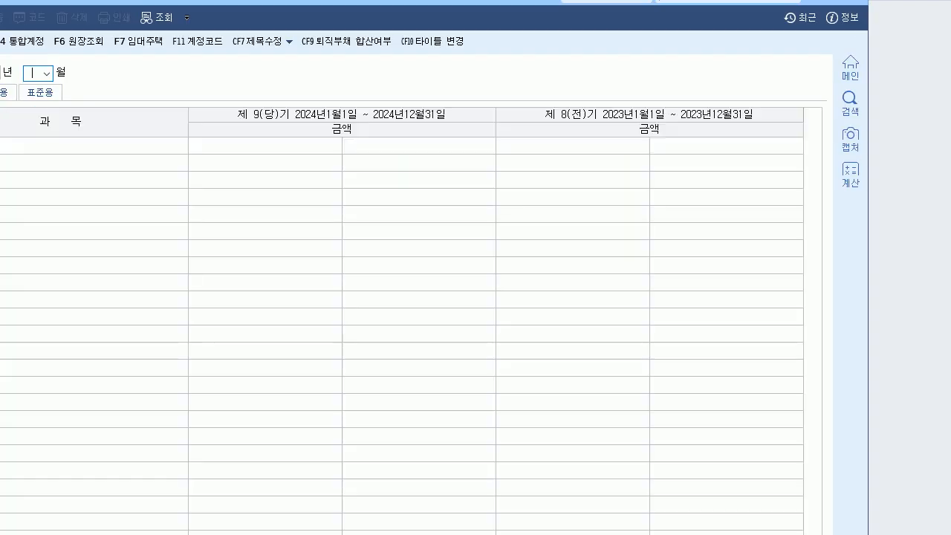
pyautogui.moveTo(446, 2); pyautogui.dragTo(534, 121)
pyautogui.click(119, 170)
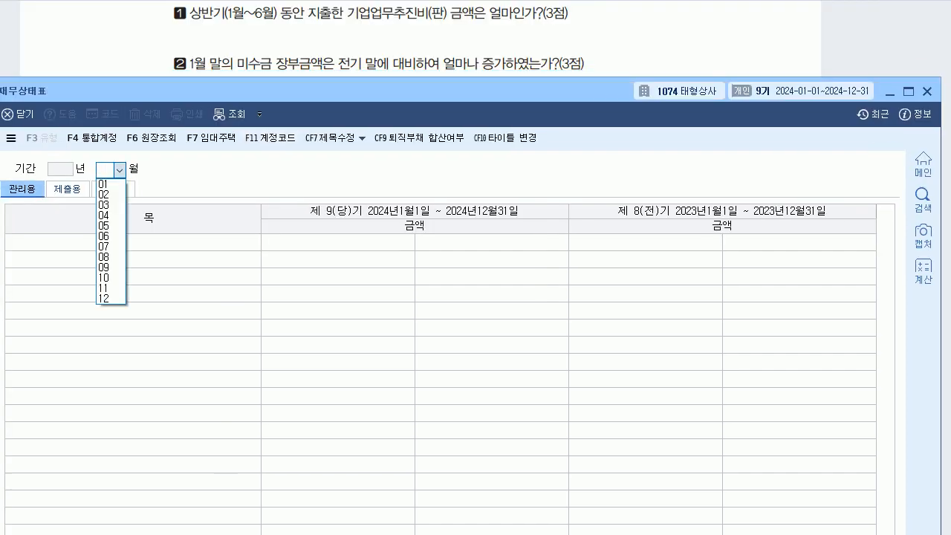
pyautogui.click(104, 184)
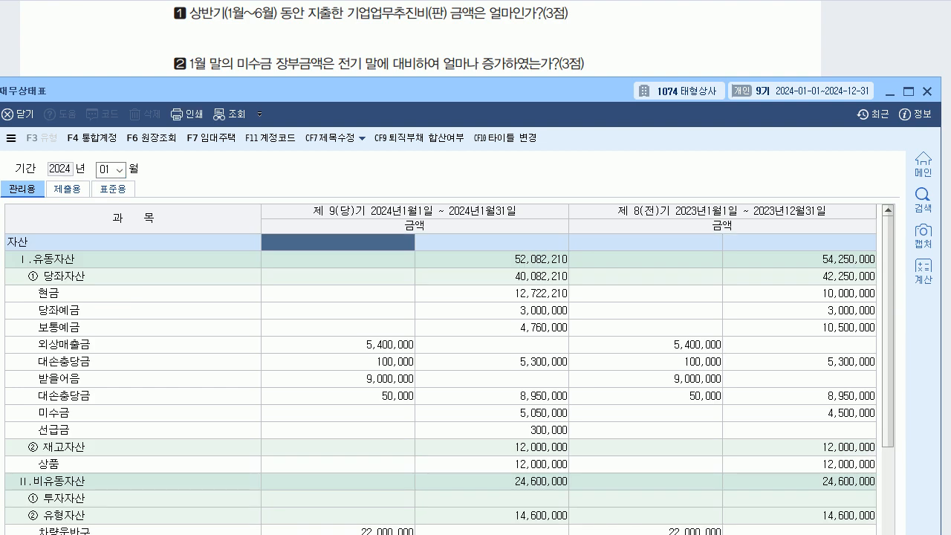
# - Compare the 미수금 amounts of the current period and the prior year-end in 재무상태표, and close the statement
pyautogui.scroll(-4, 441, 371)
pyautogui.scroll(2, 440, 371)
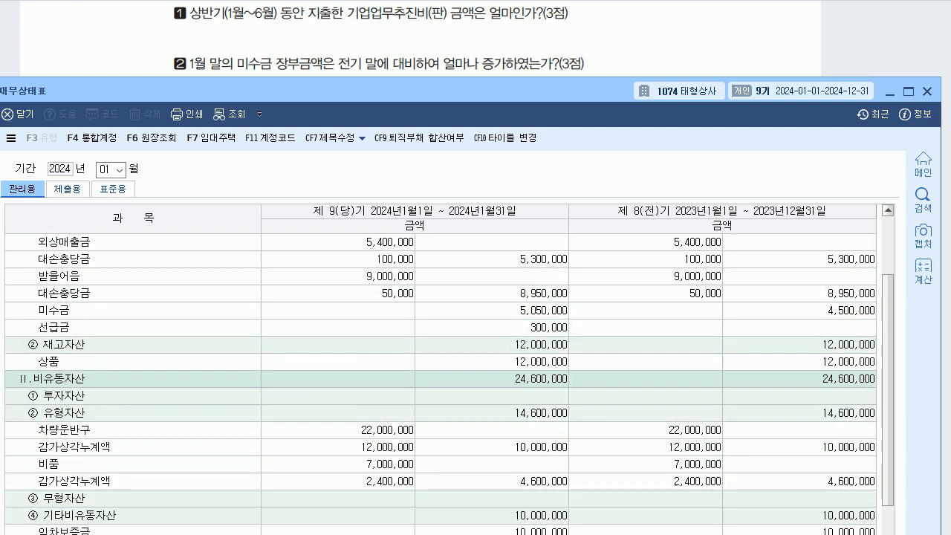
pyautogui.scroll(1, 441, 372)
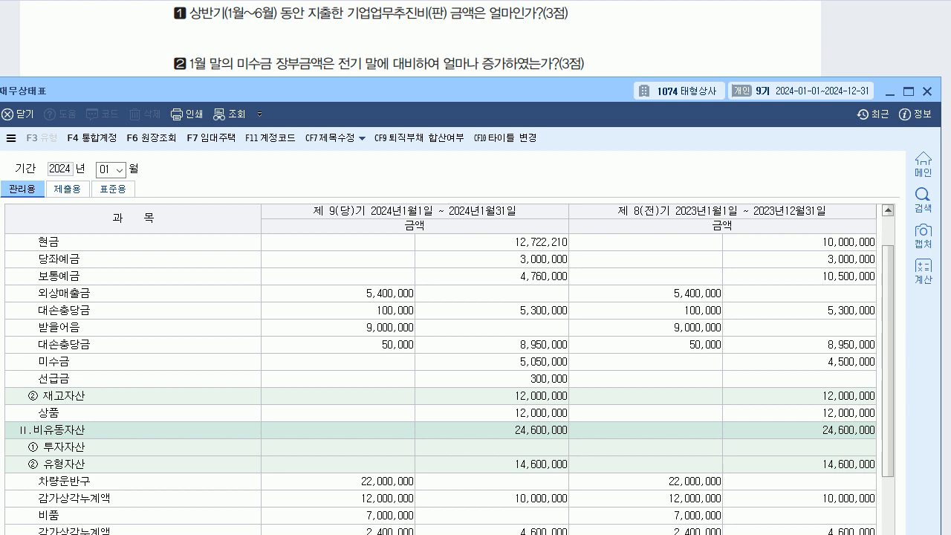
pyautogui.click(338, 362)
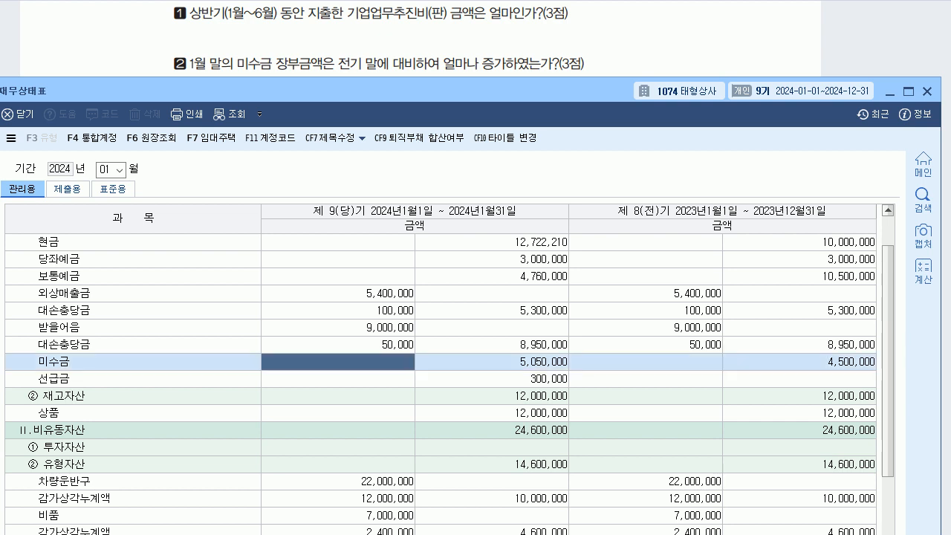
pyautogui.click(492, 362)
pyautogui.click(799, 362)
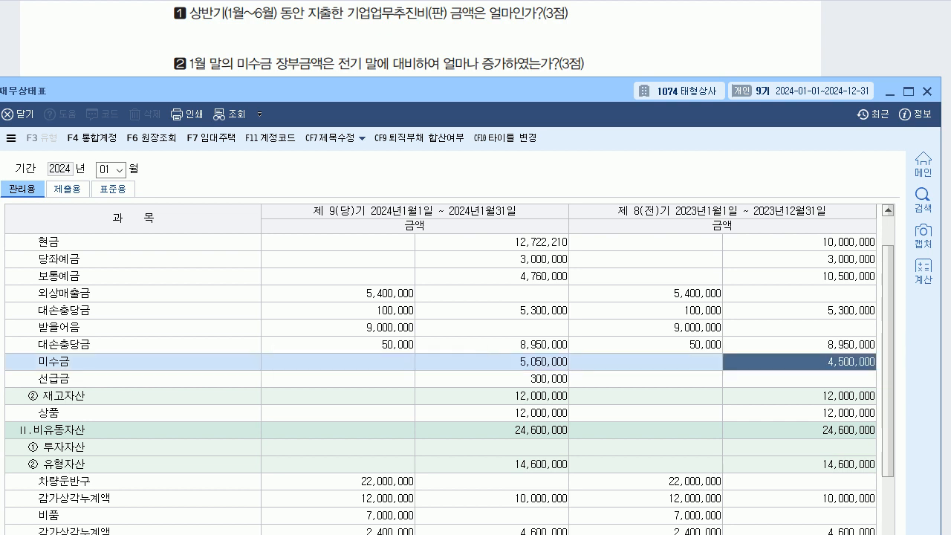
pyautogui.click(491, 362)
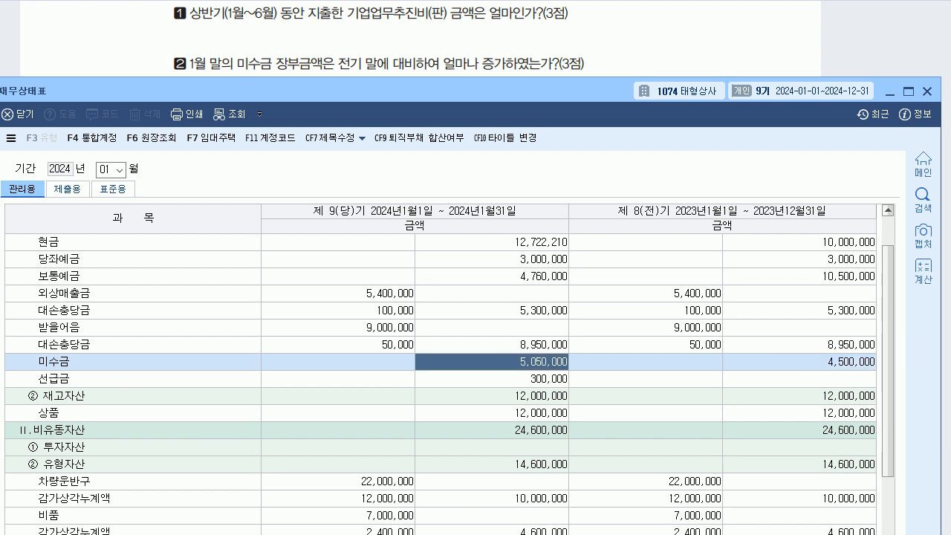
pyautogui.click(799, 362)
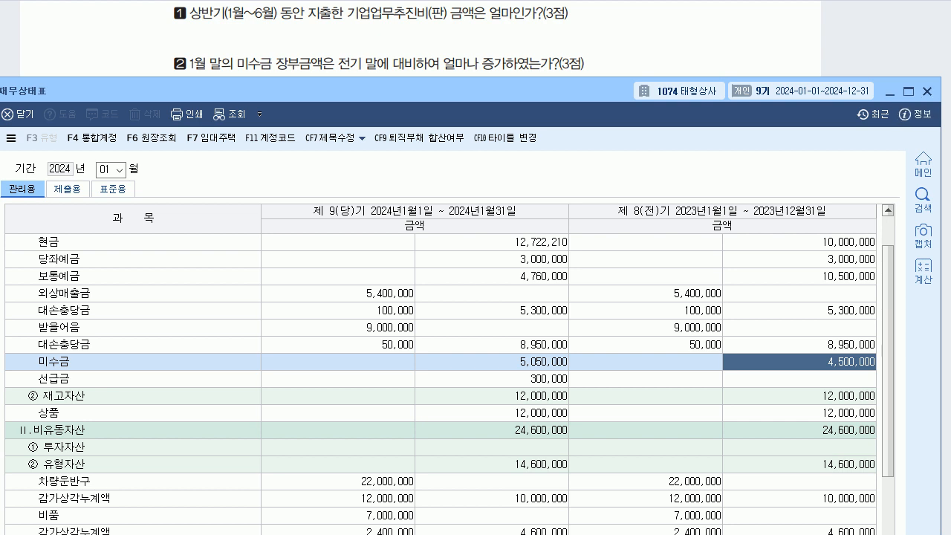
pyautogui.click(927, 91)
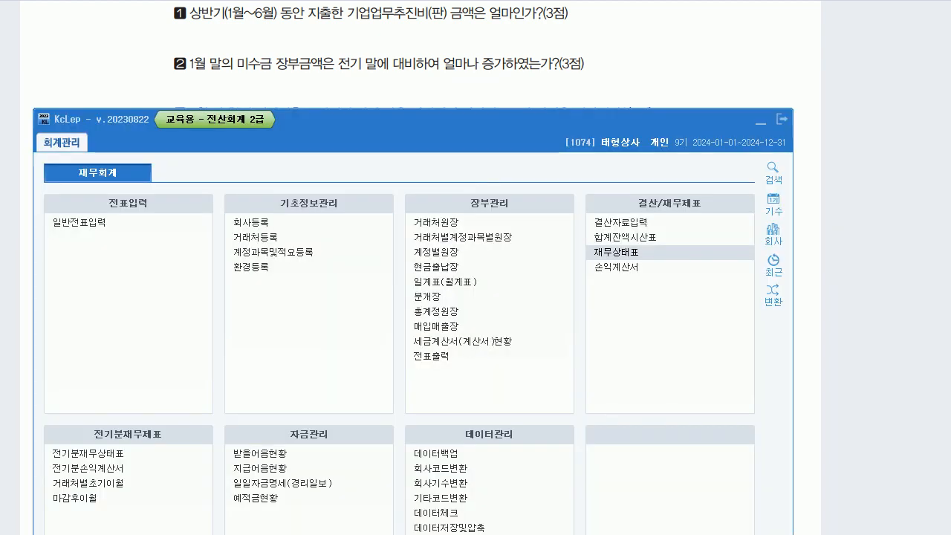
# - Read question 07 item 3 on the 외상매출금 balance at the end of May and open 거래처원장 below the question text
pyautogui.click(16, 283)
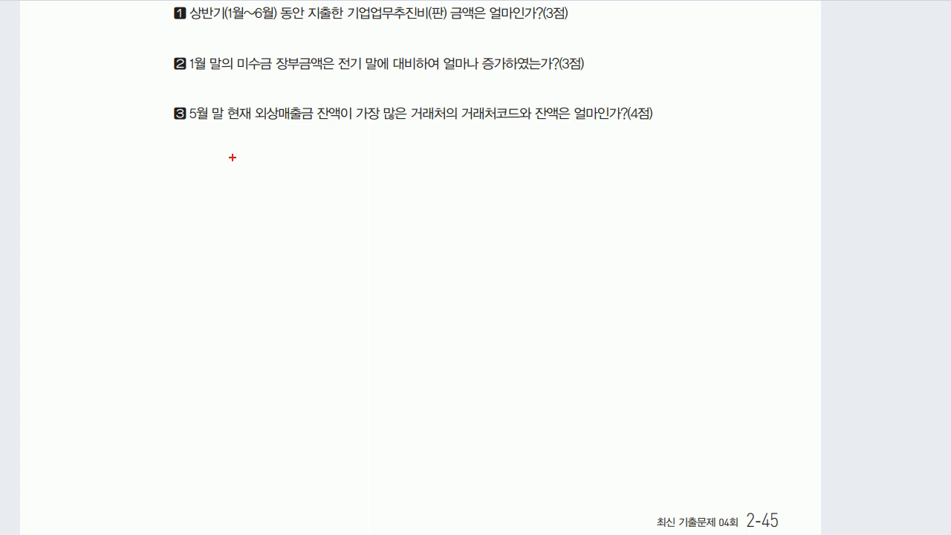
pyautogui.moveTo(287, 120)
pyautogui.mouseDown()
pyautogui.moveTo(254, 113)
pyautogui.moveTo(249, 139)
pyautogui.moveTo(290, 124)
pyautogui.mouseUp()
pyautogui.moveTo(439, 97)
pyautogui.mouseDown()
pyautogui.moveTo(419, 130)
pyautogui.moveTo(449, 132)
pyautogui.mouseUp()
pyautogui.press('Escape')
pyautogui.hotkey('alt', 'Tab')
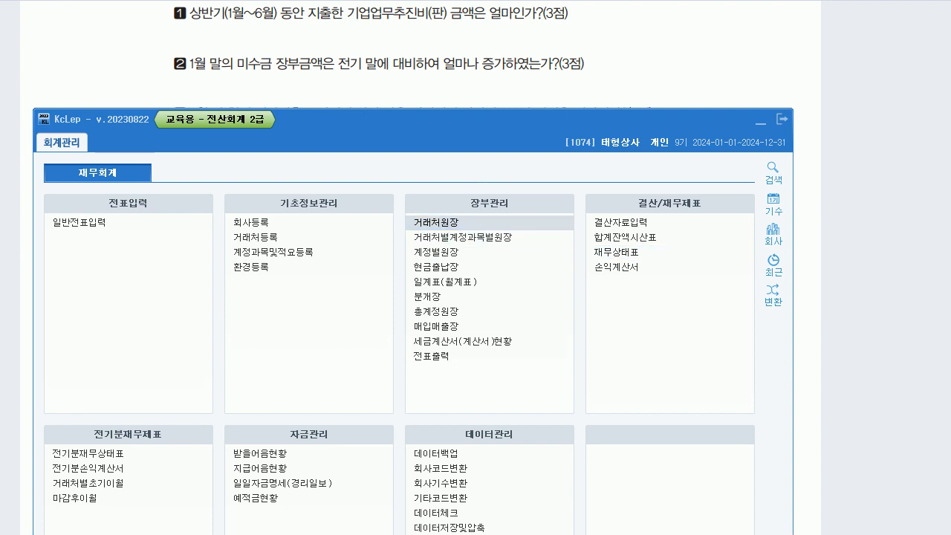
pyautogui.click(435, 222)
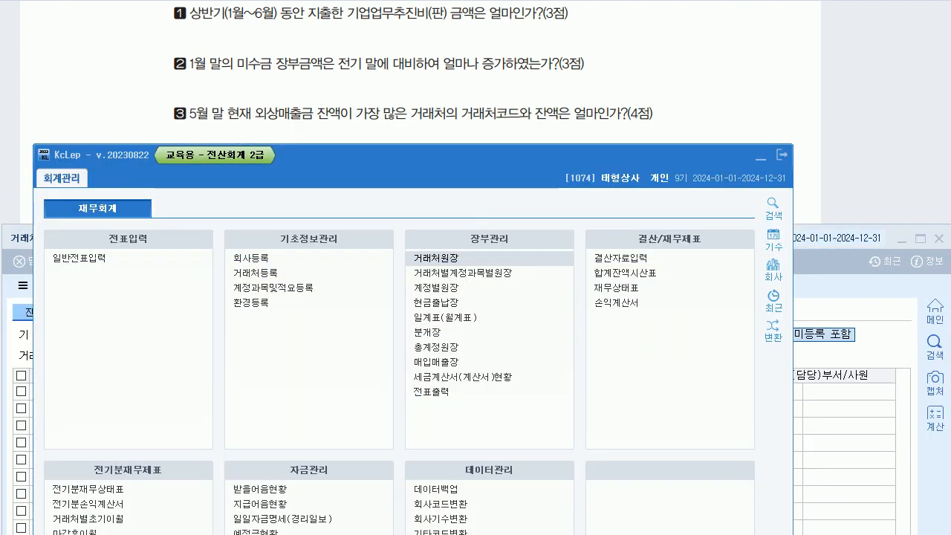
pyautogui.click(840, 238)
pyautogui.moveTo(839, 238); pyautogui.dragTo(837, 146)
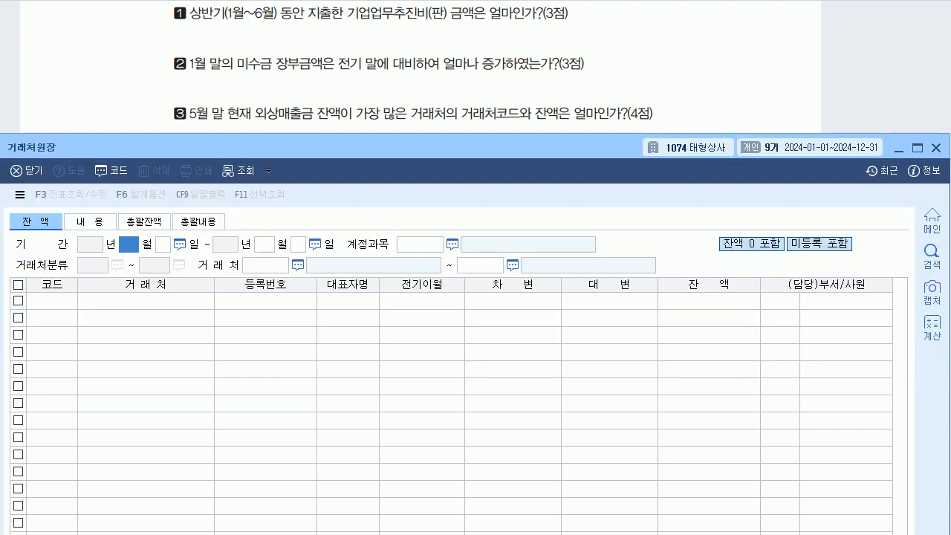
# - Query the 잔액 ledger for May 31, 2024, account 0108 외상매출금, covering customers 00101 through 99602
pyautogui.write('5')
pyautogui.press('Return')
pyautogui.write('31')
pyautogui.press('Return')
pyautogui.press('Return')
pyautogui.press('Return')
pyautogui.write('108')
pyautogui.press('Return')
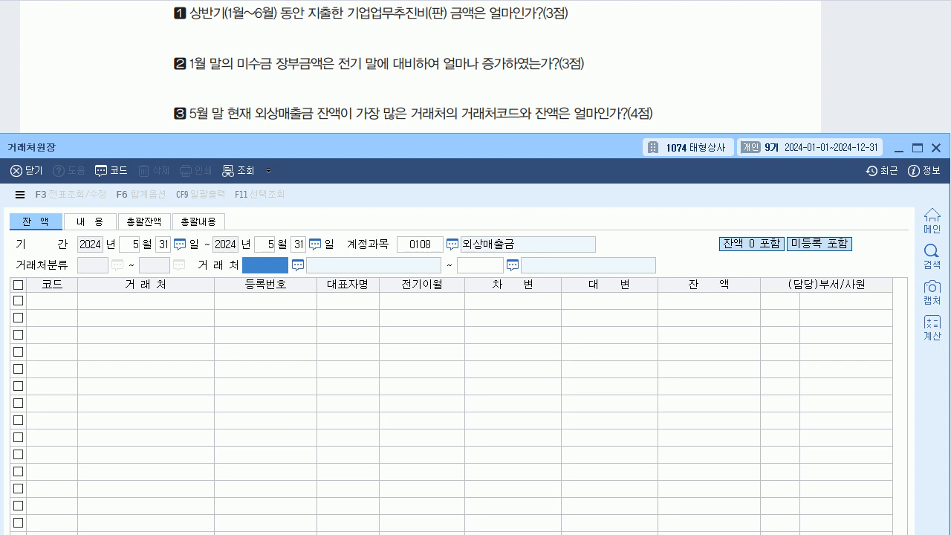
pyautogui.write('101')
pyautogui.press('Return')
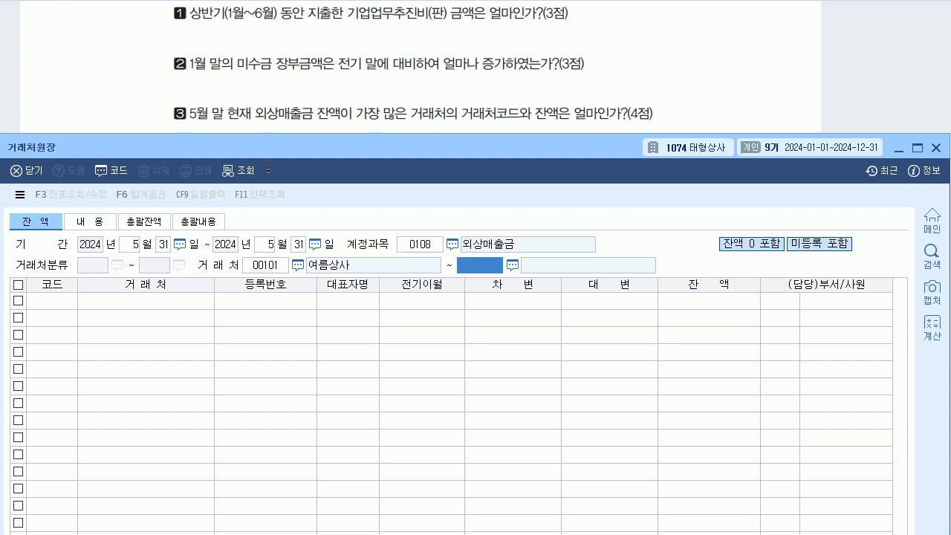
pyautogui.press('Return')
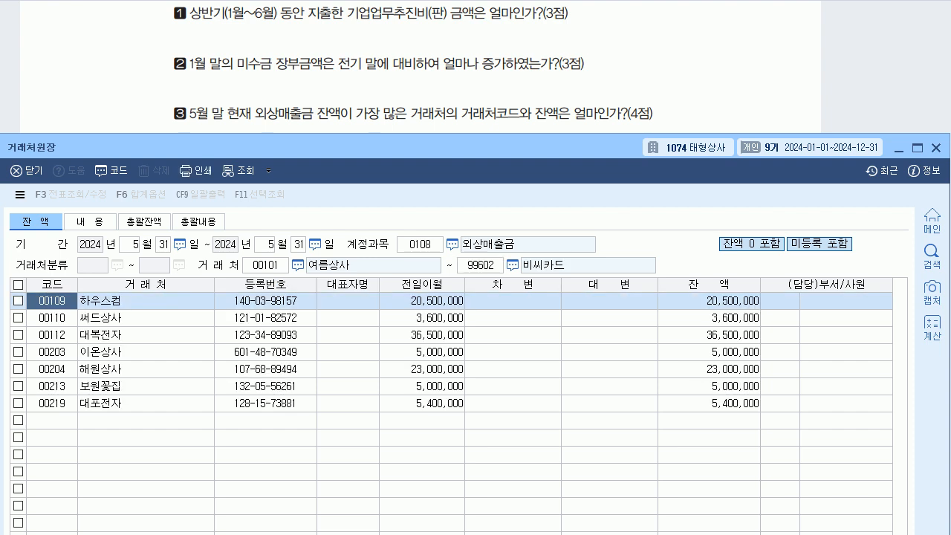
# - Compare the customers' 잔액 amounts and circle the code, name and balance of the customer with the largest one
pyautogui.press('Return')
pyautogui.press('Return')
pyautogui.press('Return')
pyautogui.press('Return')
pyautogui.press('Return')
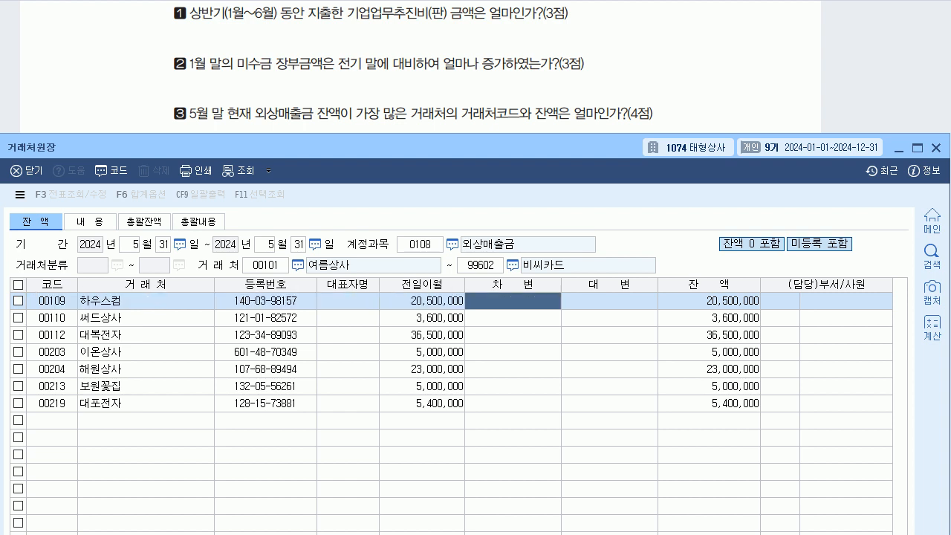
pyautogui.press('Return')
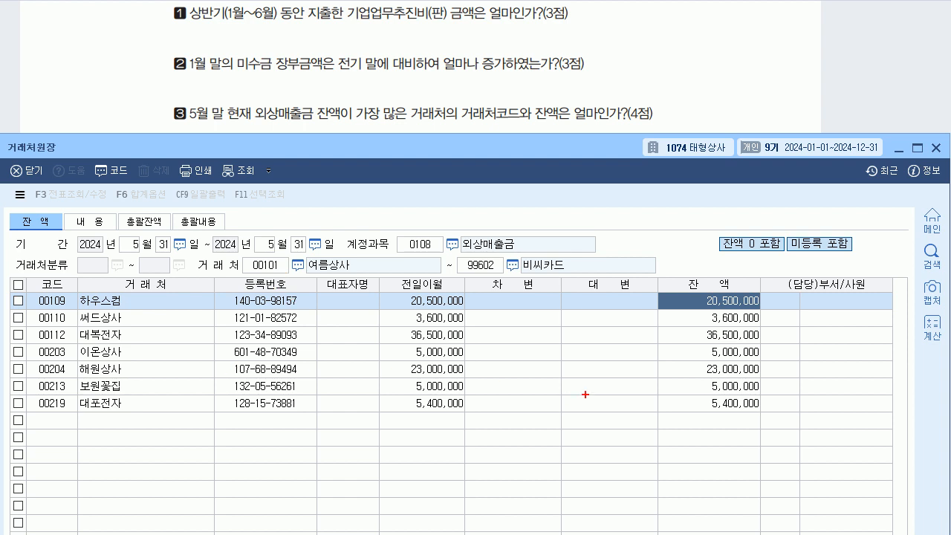
pyautogui.moveTo(732, 380)
pyautogui.mouseDown()
pyautogui.moveTo(698, 372)
pyautogui.moveTo(754, 358)
pyautogui.moveTo(750, 378)
pyautogui.mouseUp()
pyautogui.press('Escape')
pyautogui.moveTo(711, 341)
pyautogui.mouseDown()
pyautogui.moveTo(746, 327)
pyautogui.moveTo(705, 344)
pyautogui.mouseUp()
pyautogui.moveTo(87, 337)
pyautogui.mouseDown()
pyautogui.moveTo(82, 330)
pyautogui.moveTo(123, 321)
pyautogui.moveTo(80, 346)
pyautogui.moveTo(46, 321)
pyautogui.mouseUp()
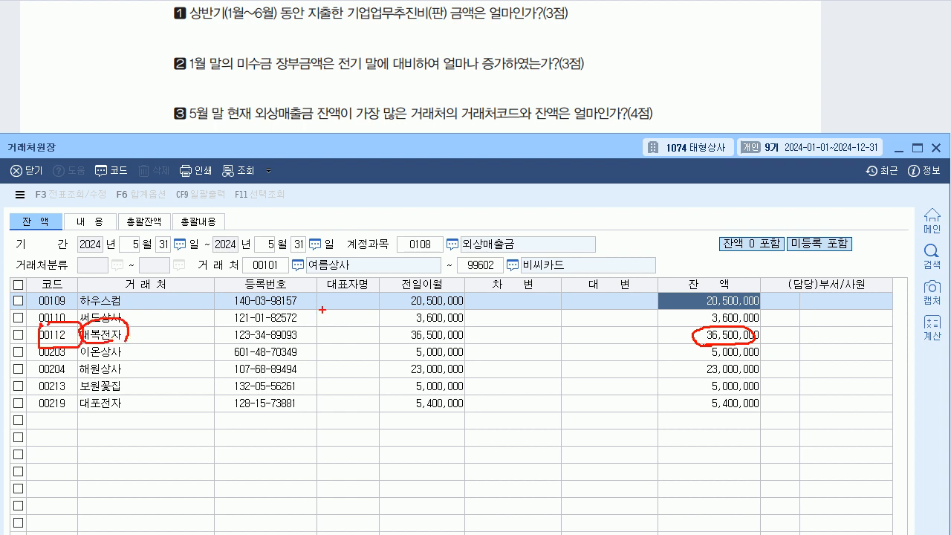
# - Note customer code 112 and 대복전자 under question 07 item 3, clear the markings and close 거래처원장
pyautogui.moveTo(487, 124); pyautogui.dragTo(488, 139)
pyautogui.moveTo(496, 124)
pyautogui.mouseDown()
pyautogui.moveTo(497, 138)
pyautogui.moveTo(572, 141)
pyautogui.mouseUp()
pyautogui.moveTo(575, 128)
pyautogui.mouseDown()
pyautogui.moveTo(579, 138)
pyautogui.moveTo(592, 134)
pyautogui.mouseUp()
pyautogui.moveTo(587, 135)
pyautogui.mouseDown()
pyautogui.moveTo(591, 144)
pyautogui.moveTo(615, 136)
pyautogui.moveTo(620, 157)
pyautogui.moveTo(628, 128)
pyautogui.mouseUp()
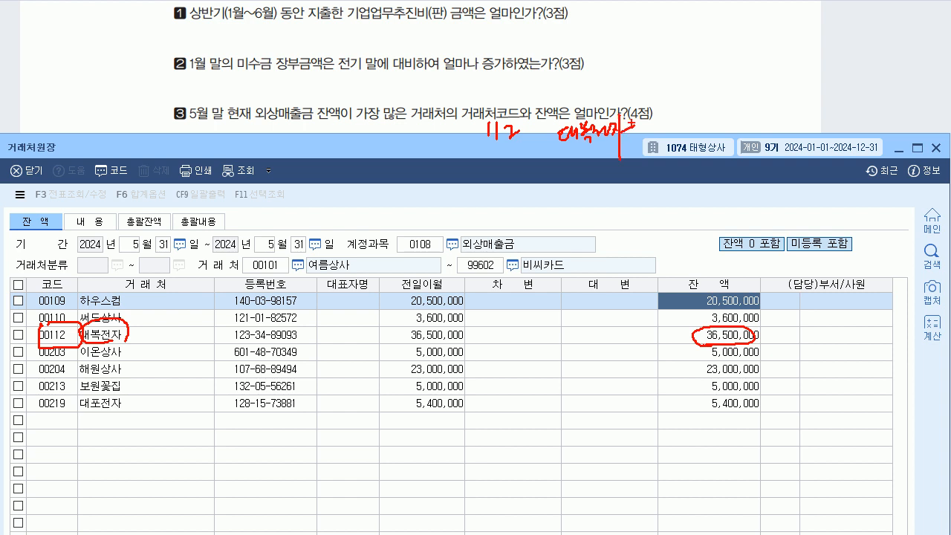
pyautogui.press('Escape')
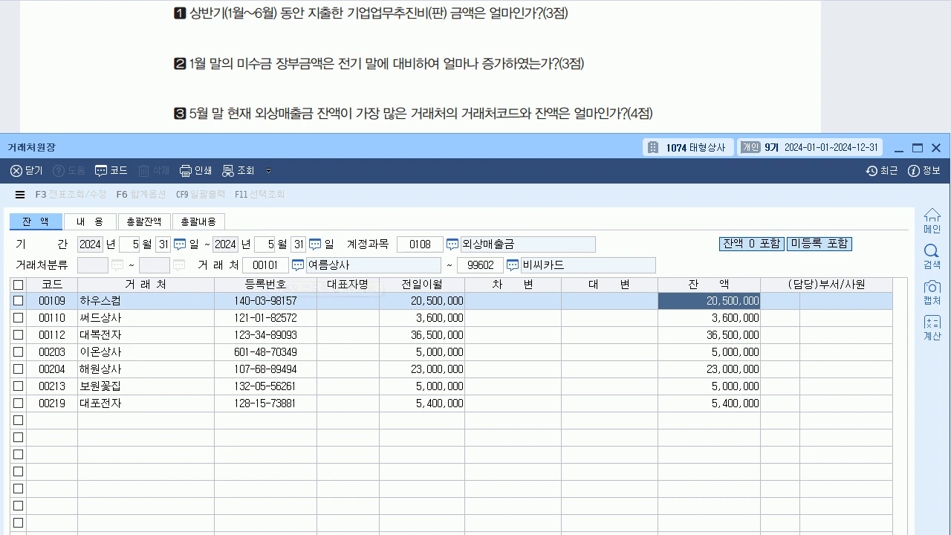
pyautogui.moveTo(182, 147); pyautogui.dragTo(182, 28)
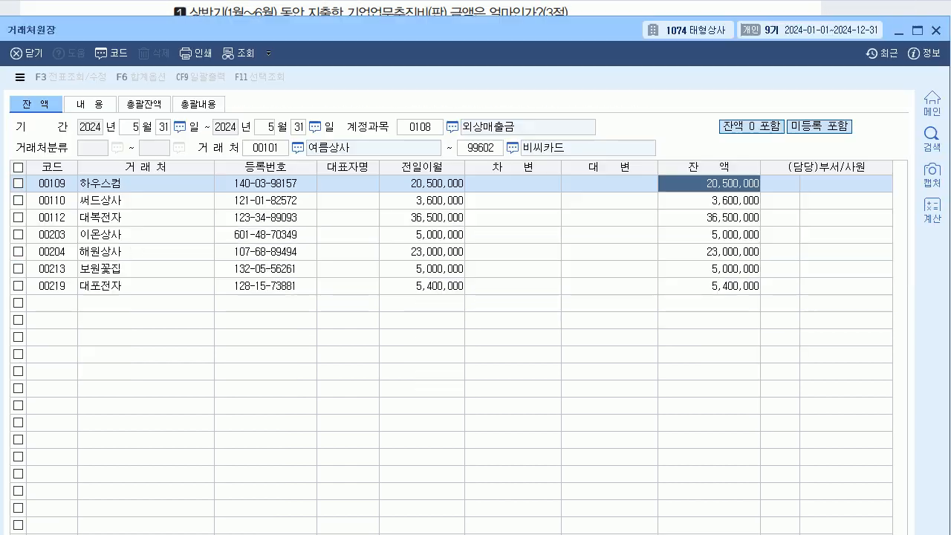
pyautogui.click(936, 29)
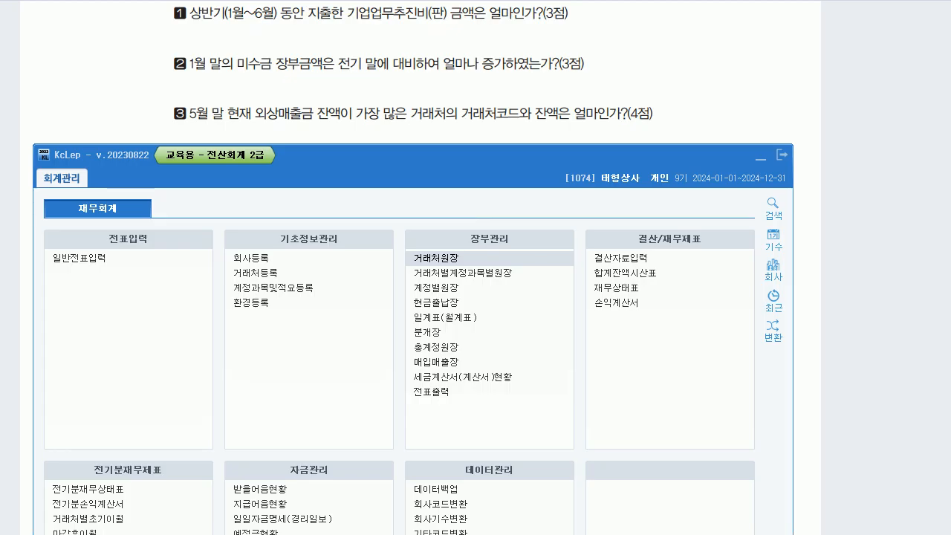